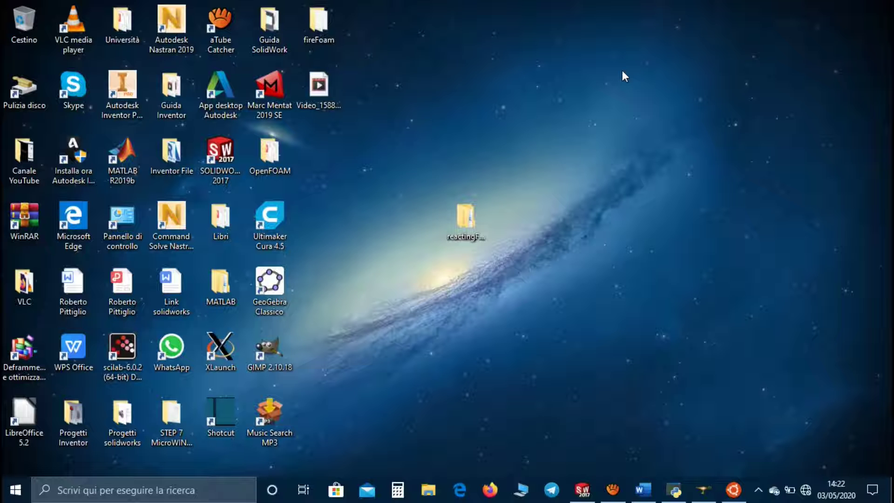
Switch to SOLIDWORKS and save the combustion_chamber part to the Desktop as a STEP AP214 file
left_click(583, 489)
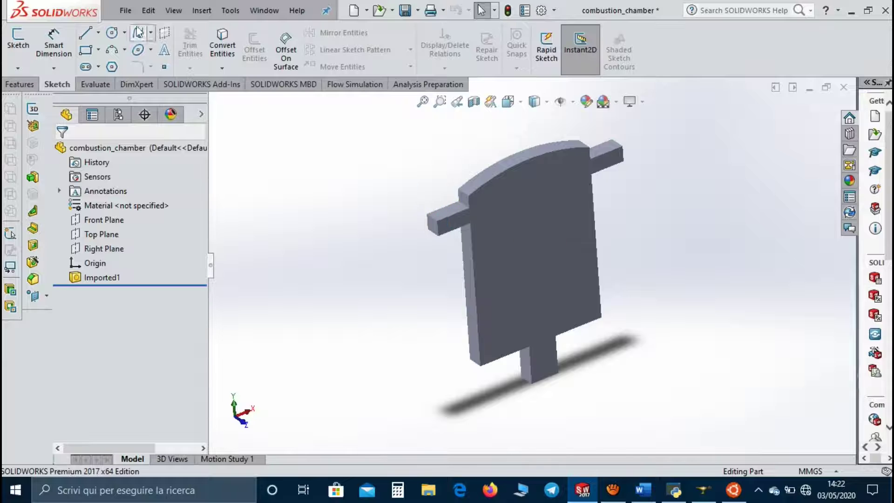
left_click(129, 11)
left_click(158, 153)
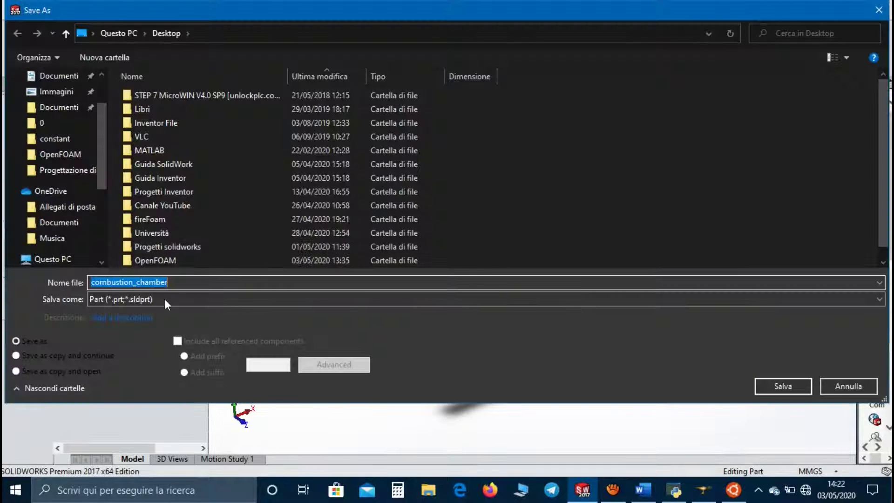
left_click(164, 299)
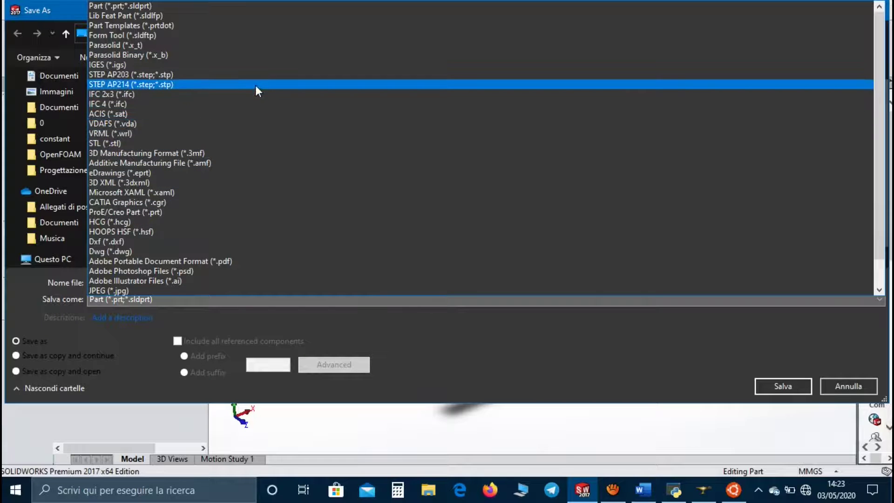
left_click(255, 84)
left_click(779, 409)
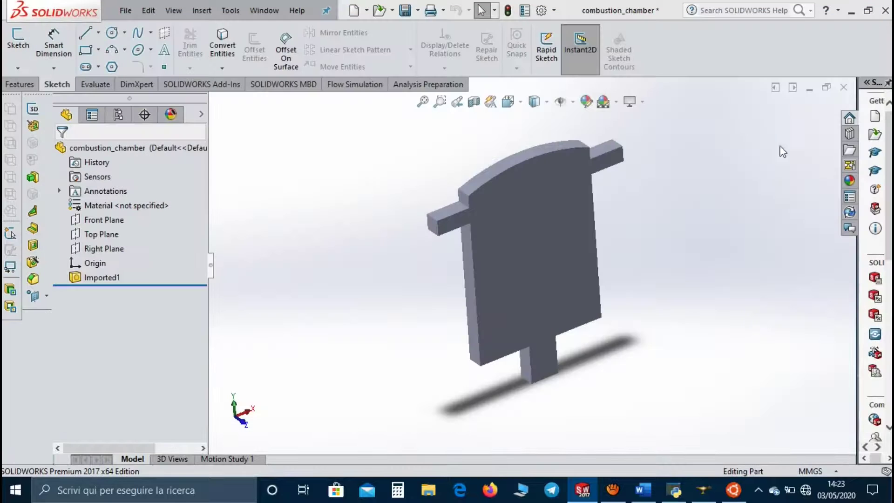
left_click(851, 11)
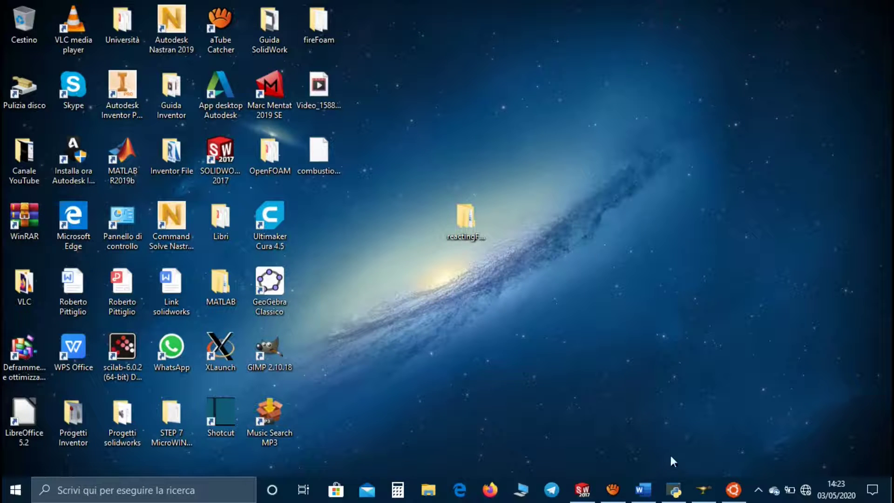
Switch to SALOME, activate the Geometry module and set the study's length units to m
left_click(704, 489)
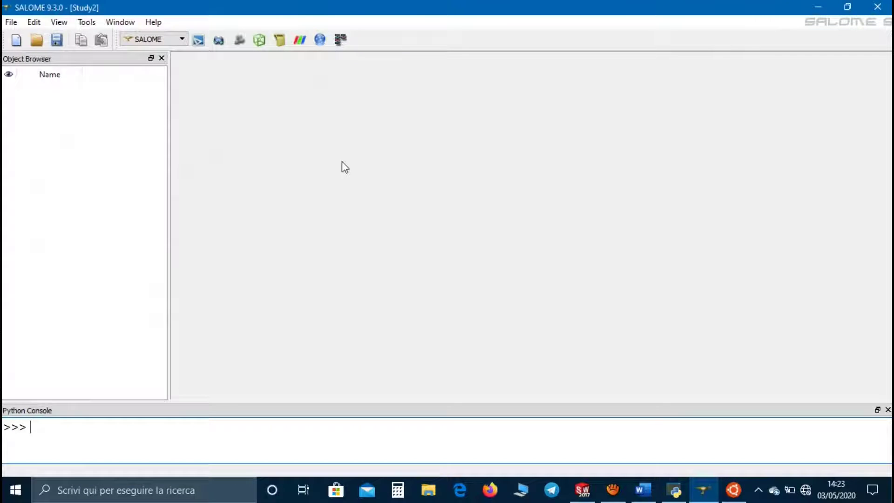
left_click(219, 41)
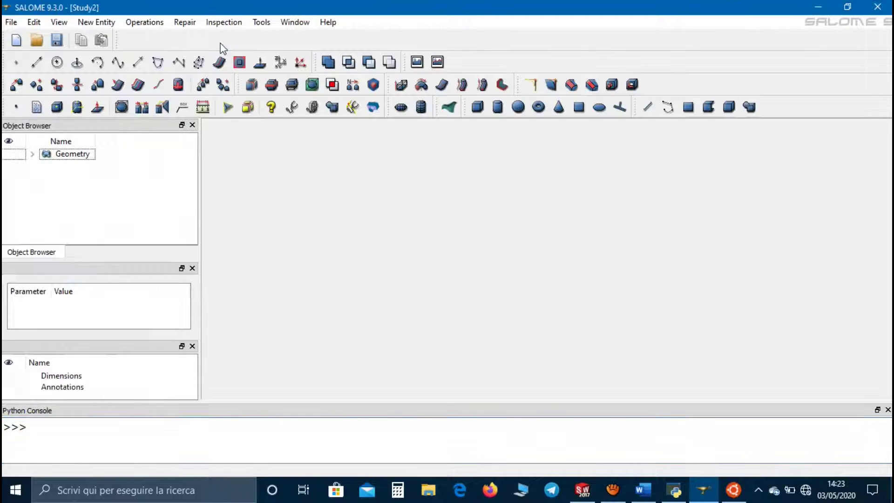
left_click(11, 21)
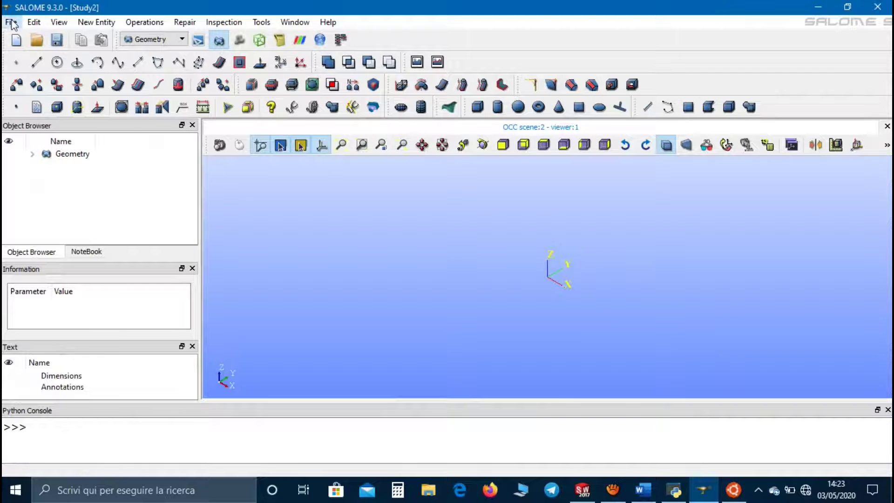
left_click(32, 148)
left_click(422, 171)
left_click(410, 202)
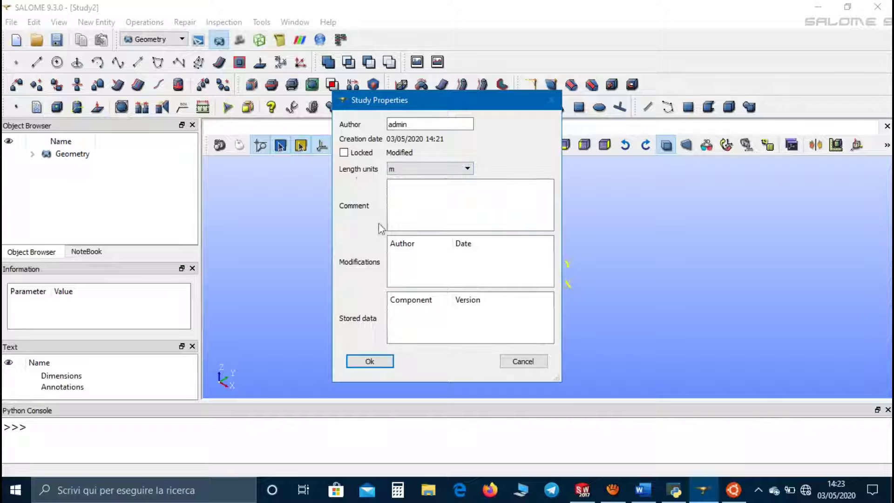
left_click(387, 361)
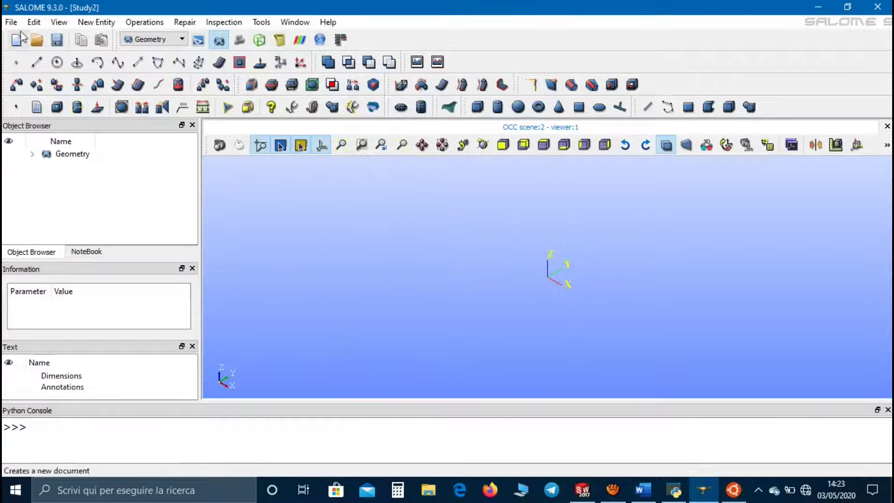
Import combustion_chamber.STEP from the Desktop into the Geometry module
left_click(11, 21)
mouse_move(52, 178)
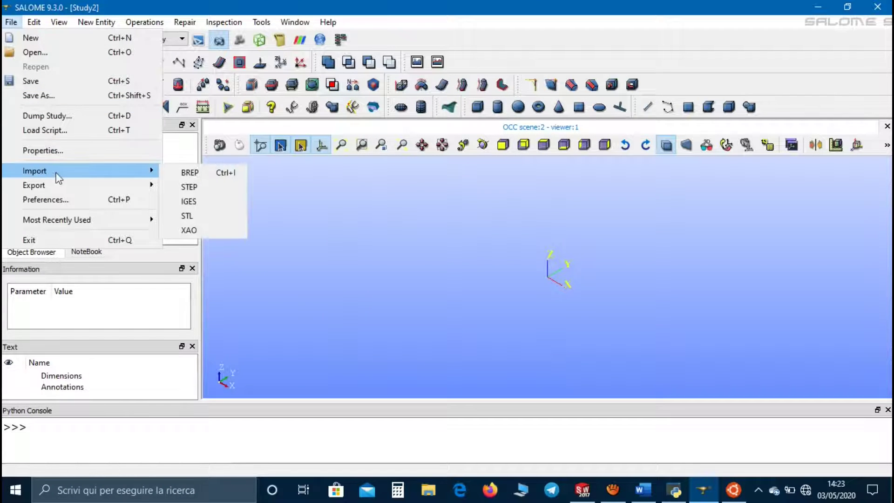
left_click(191, 184)
scroll(368, 233, "down", 3)
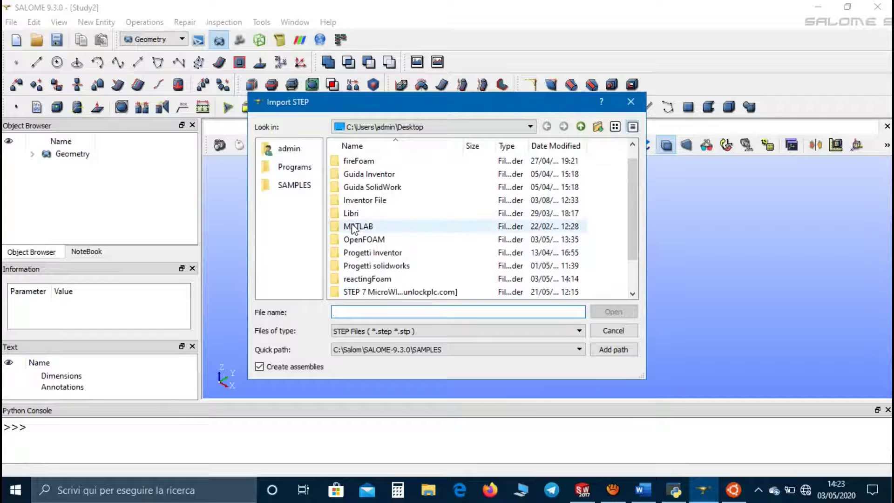
left_click(379, 291)
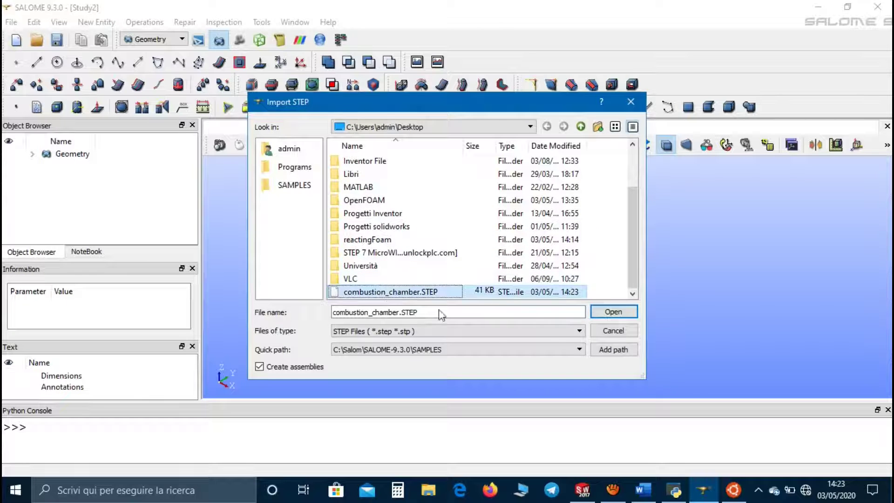
left_click(613, 311)
left_click(488, 272)
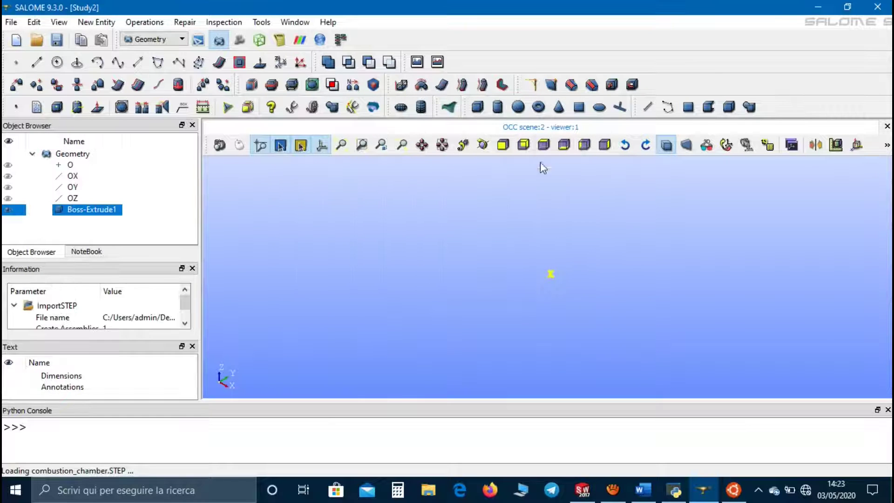
Rename the imported Boss-Extrude1 solid as combustion_chamber
left_click_drag(359, 201, 275, 222)
left_click(94, 209)
right_click(97, 208)
left_click(125, 215)
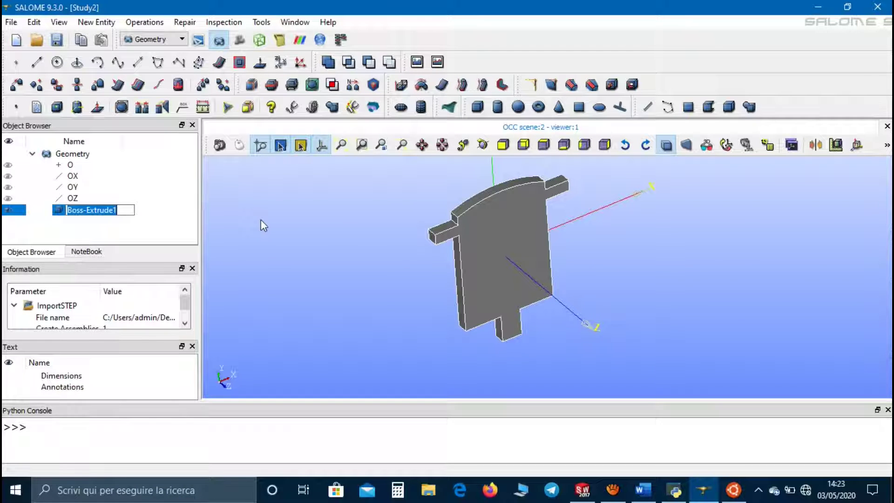
type("combustion_chamber")
key("Return")
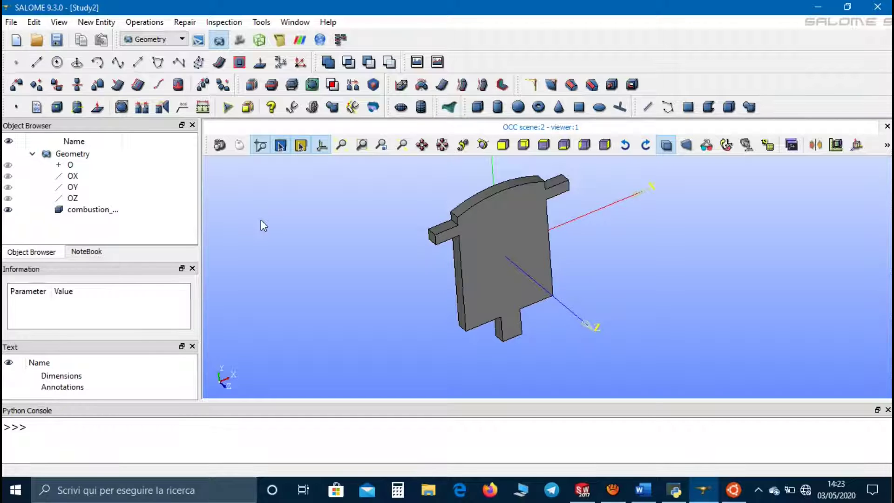
Create a face group named fuel on combustion_chamber from the end face of the side arm on the negative X side
right_click(106, 211)
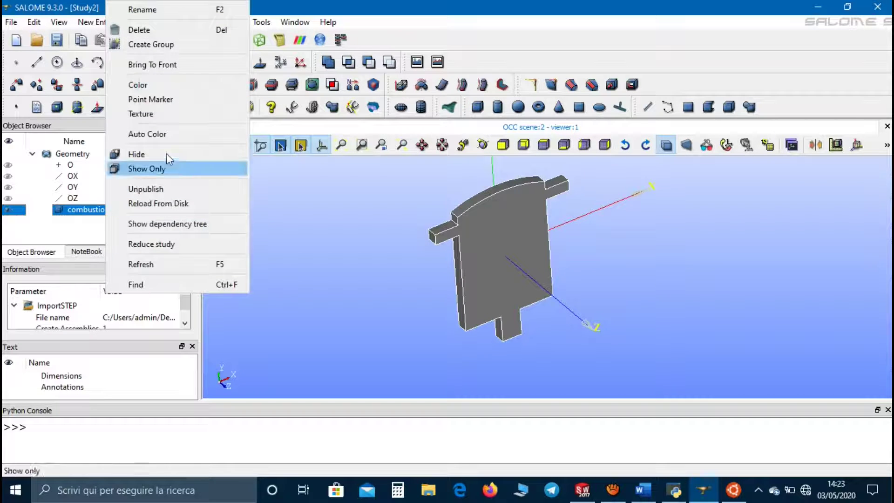
left_click(188, 45)
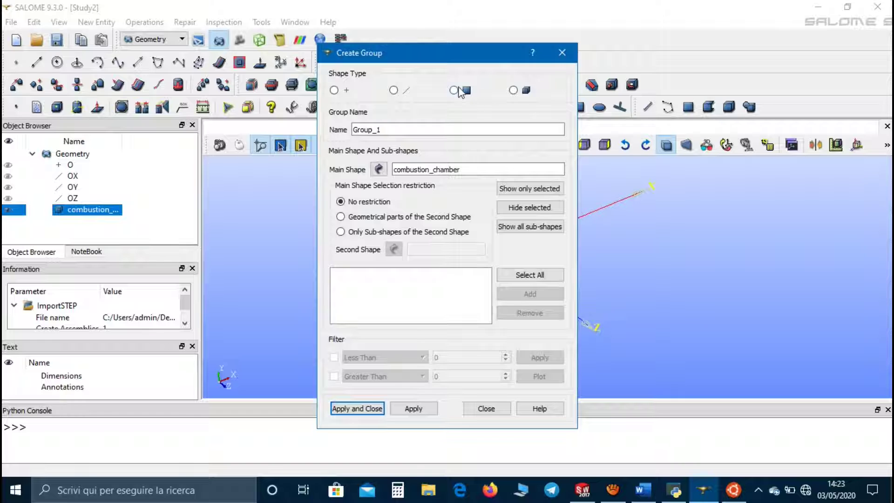
left_click(454, 91)
left_click_drag(467, 62, 260, 51)
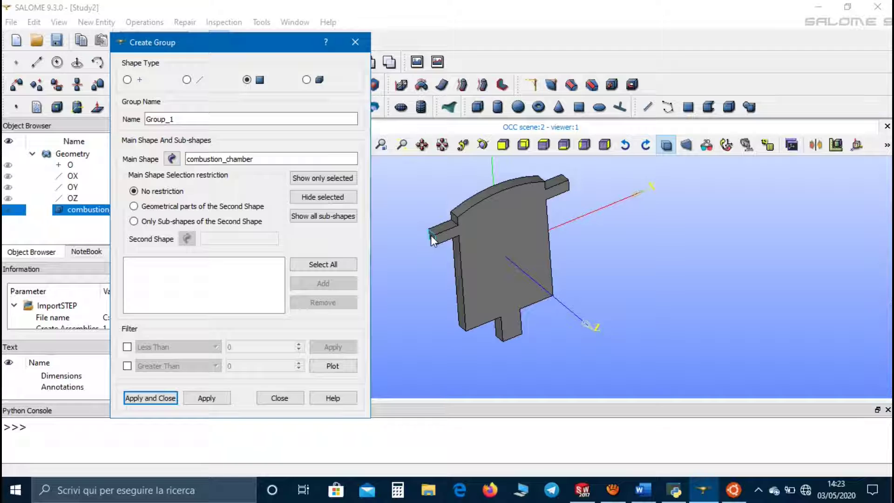
left_click_drag(184, 119, 142, 119)
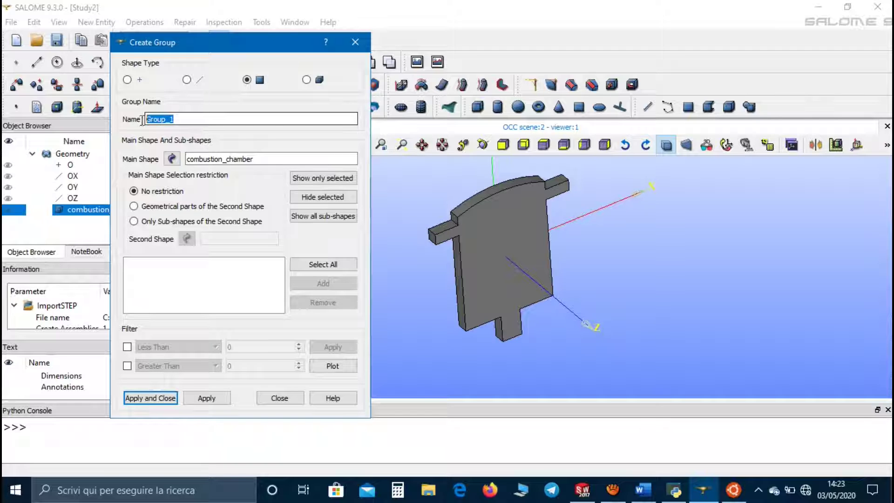
type("fuye")
key("BackSpace")
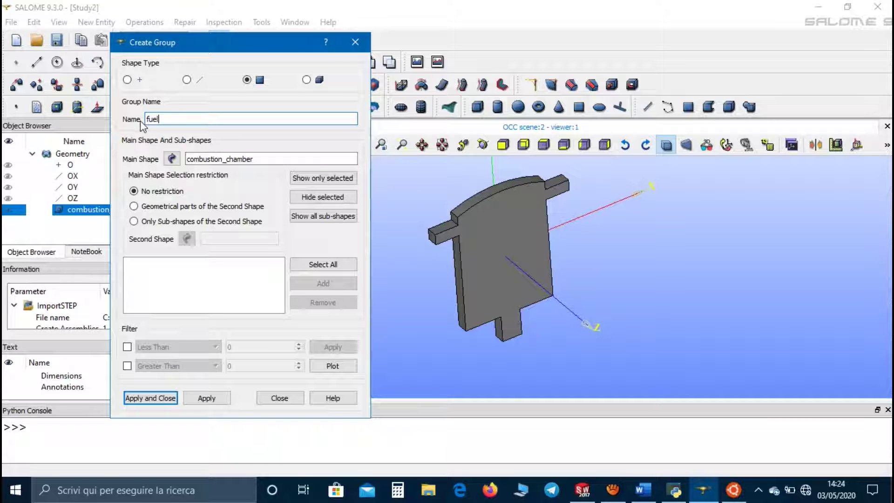
left_click(432, 242)
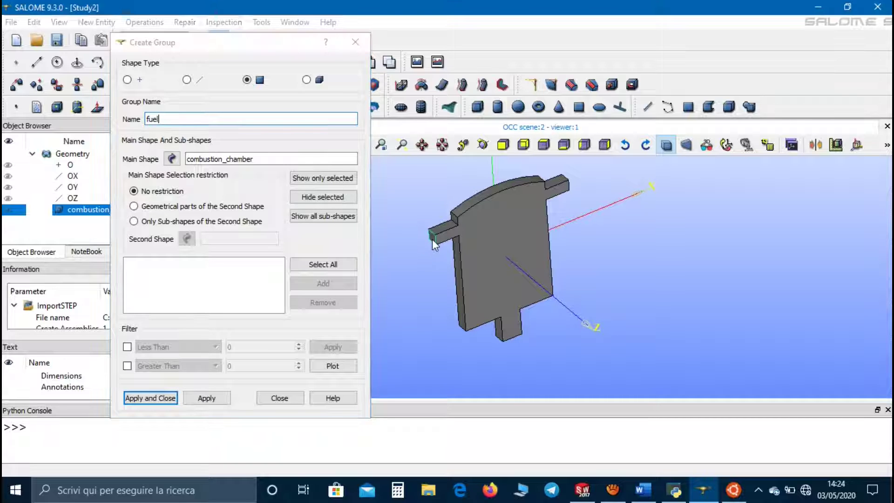
left_click(342, 284)
left_click(223, 398)
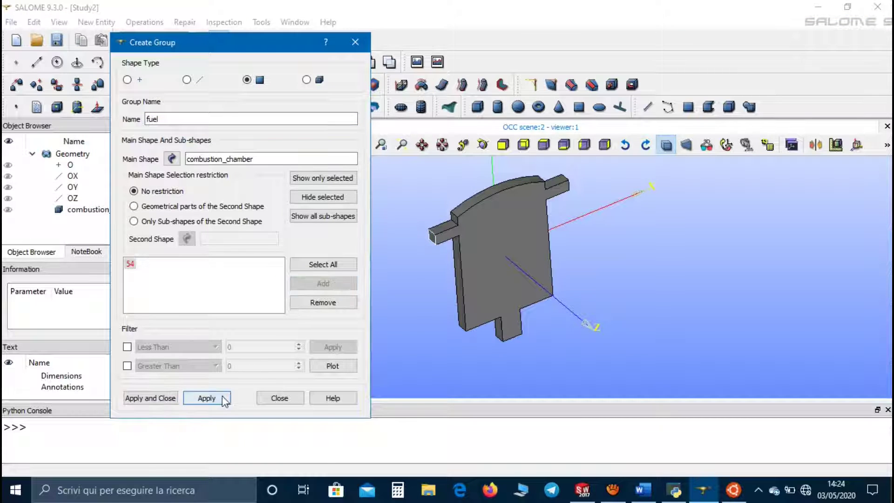
Create a face group named air from the end face of the side arm on the positive X side
right_click_drag(565, 256, 475, 219, "ctrl")
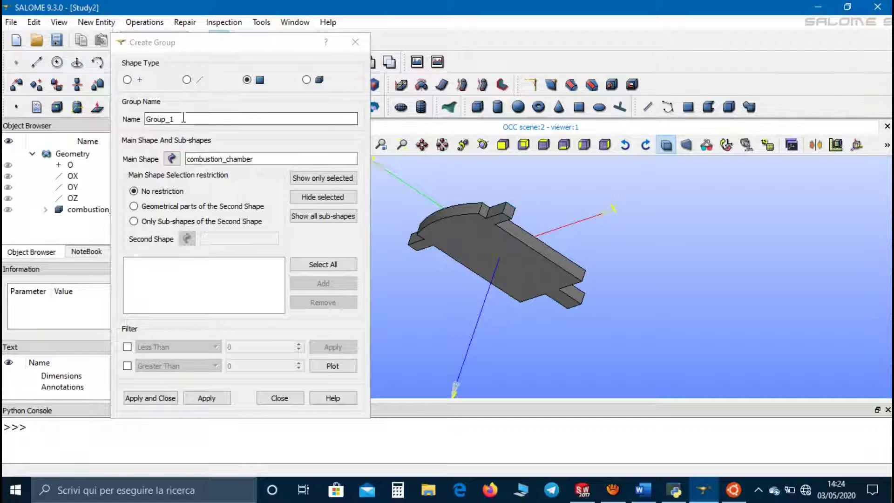
double_click(159, 119)
type("air")
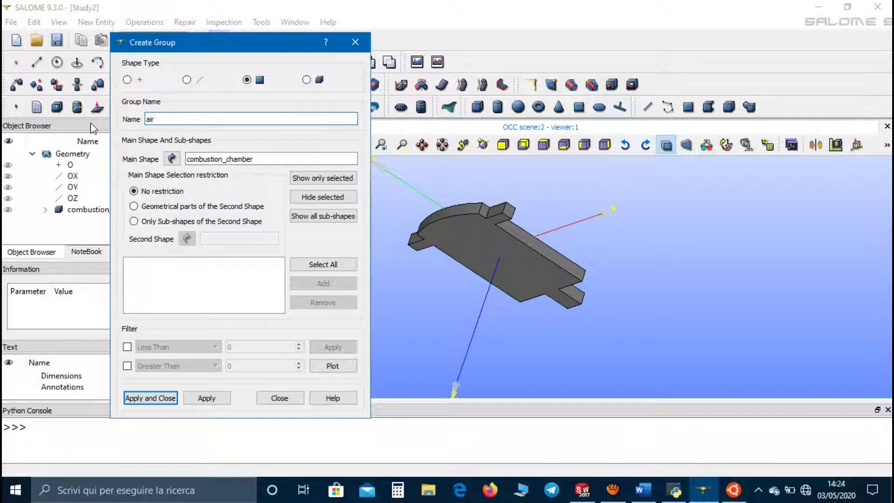
left_click(505, 212)
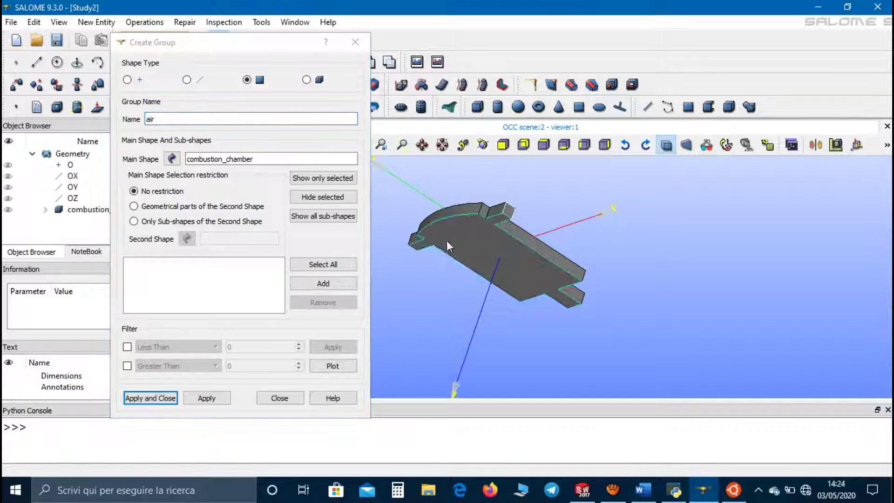
left_click(326, 282)
left_click(206, 398)
Create a face group named outlet from the end face of the duct at the chamber's base
right_click_drag(456, 299, 539, 267, "ctrl")
left_click(585, 273)
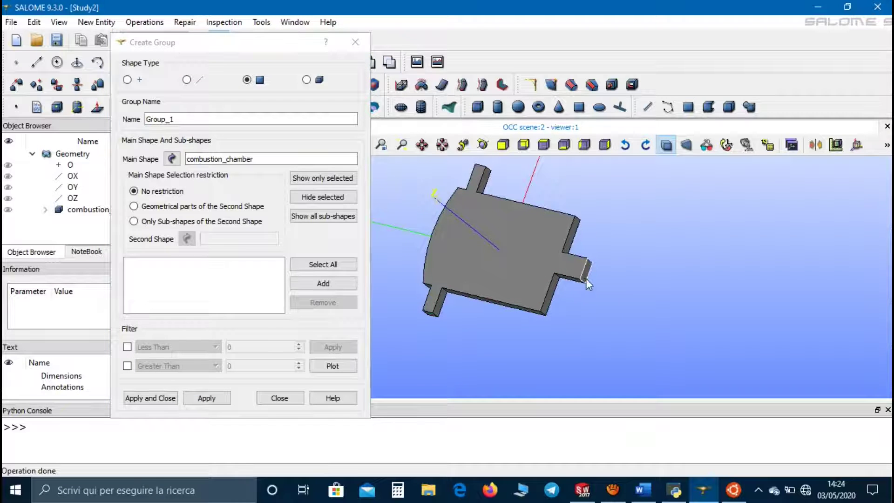
left_click(352, 284)
left_click(353, 284)
left_click_drag(188, 119, 138, 120)
type("outlet")
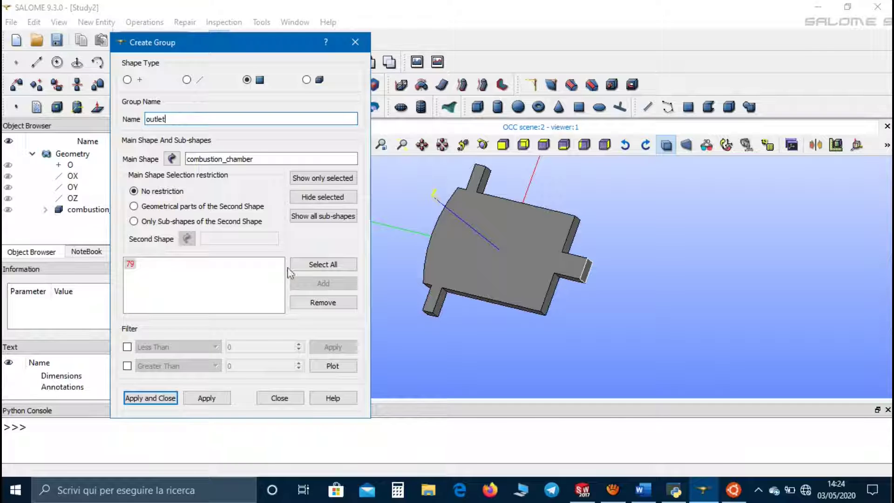
left_click(218, 399)
Create a face group named front_back from the two large opposite faces of the chamber
right_click_drag(418, 279, 501, 249, "ctrl")
left_click(501, 248)
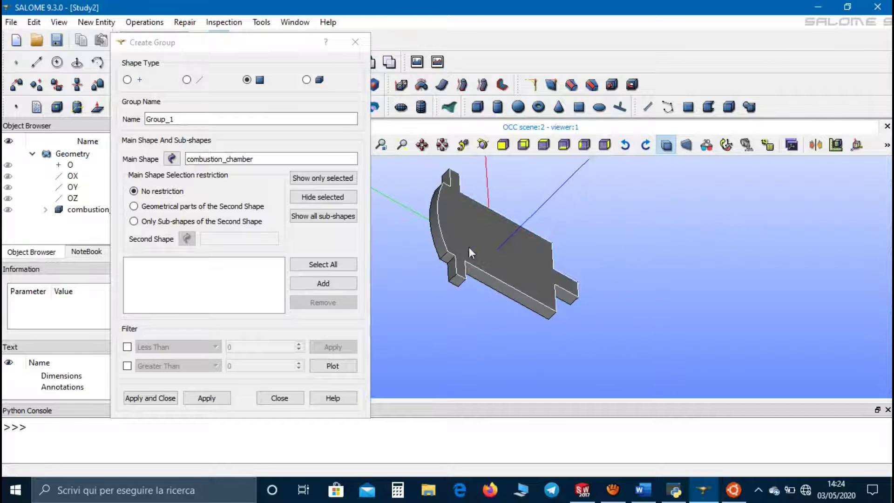
right_click_drag(407, 292, 501, 262, "ctrl")
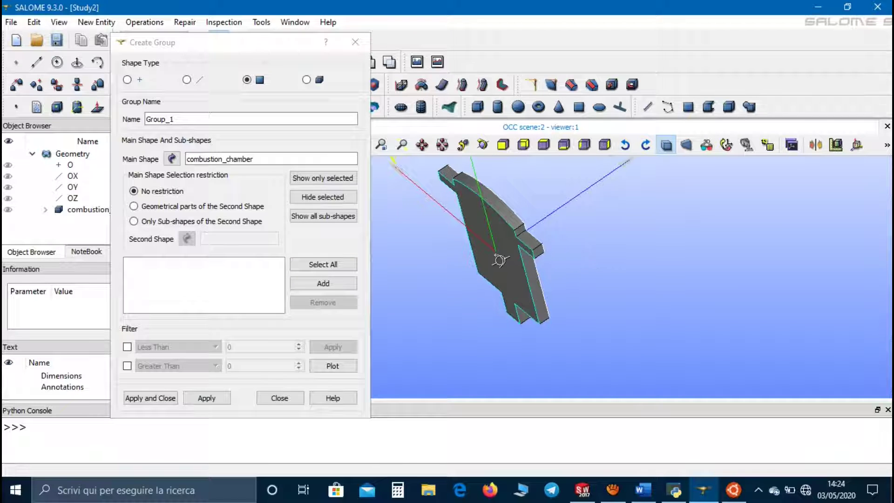
left_click(323, 284)
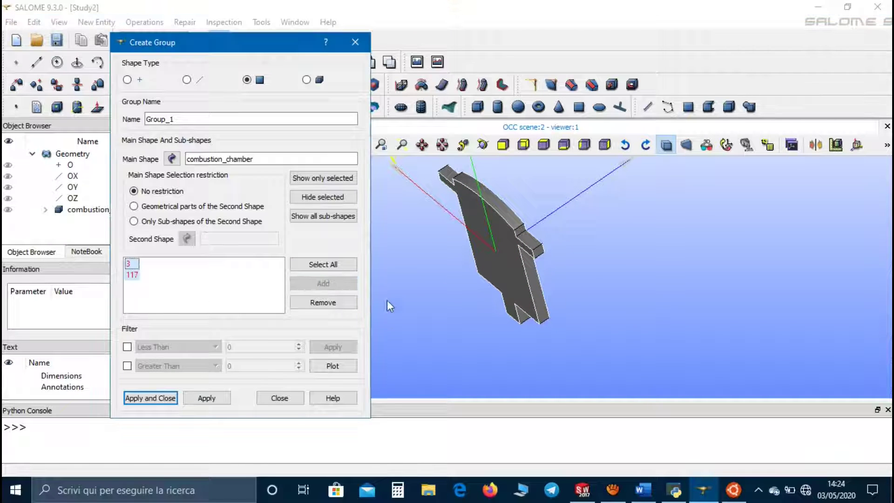
double_click(158, 119)
type("f")
type("rant")
key("BackSpace")
key("BackSpace")
type("t")
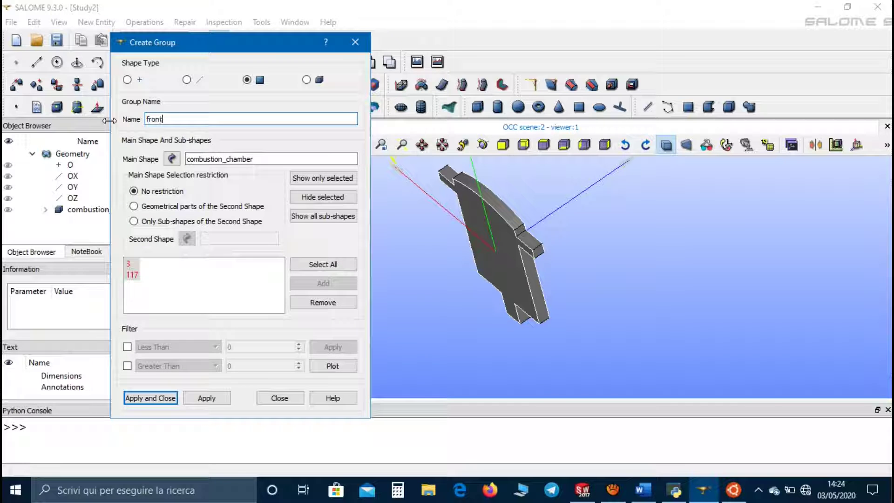
type("_back")
left_click(220, 397)
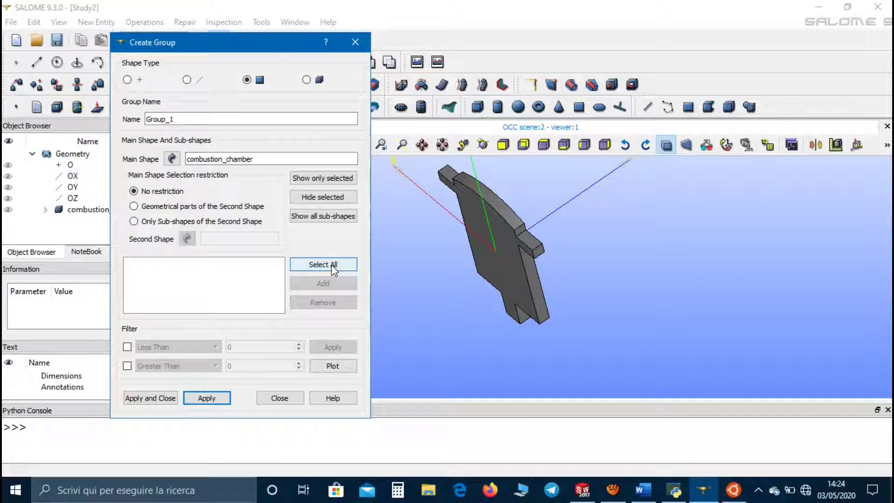
Add all faces of combustion_chamber to the new face group and remove the end faces of both side arms and the base duct
left_click(350, 268)
right_click_drag(577, 323, 452, 305, "ctrl")
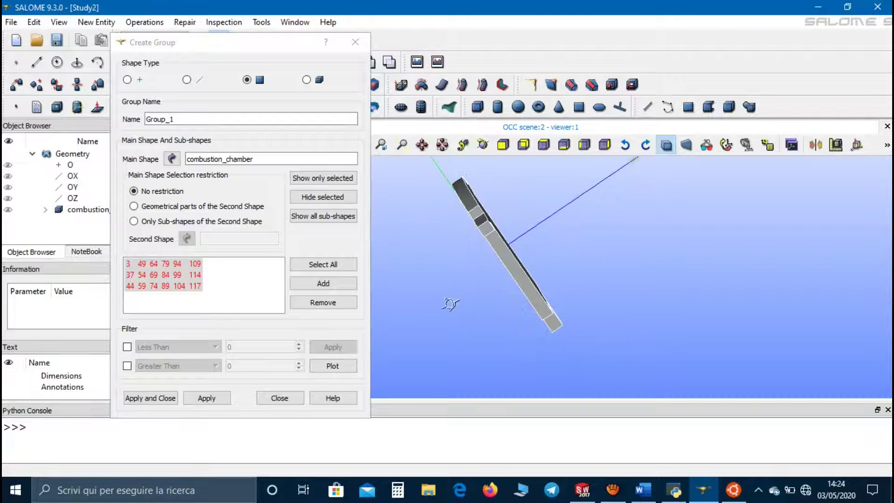
left_click(487, 223)
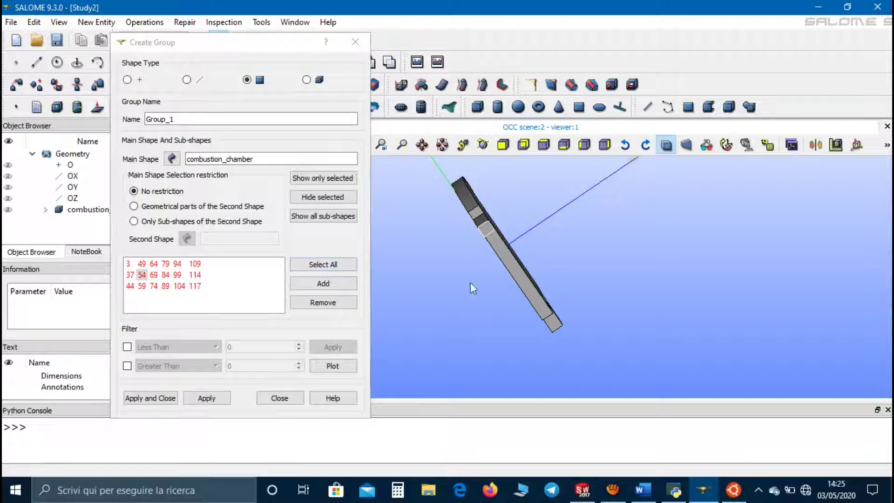
left_click(337, 287)
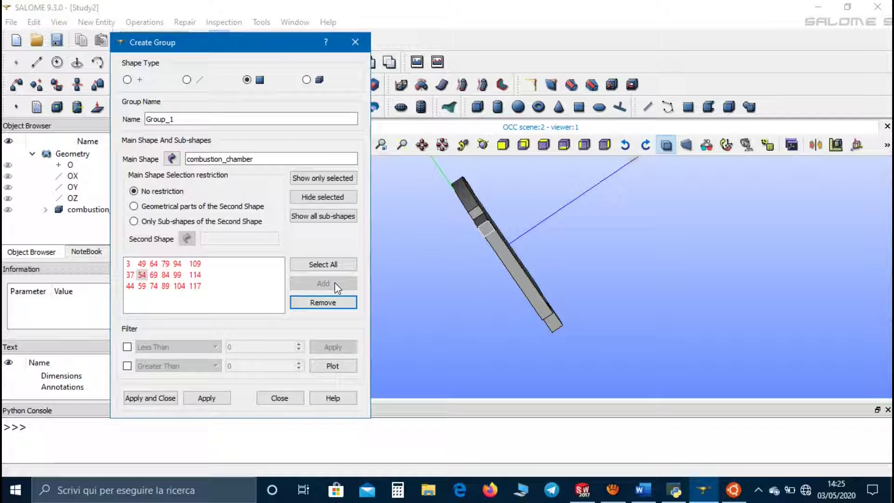
left_click(487, 226)
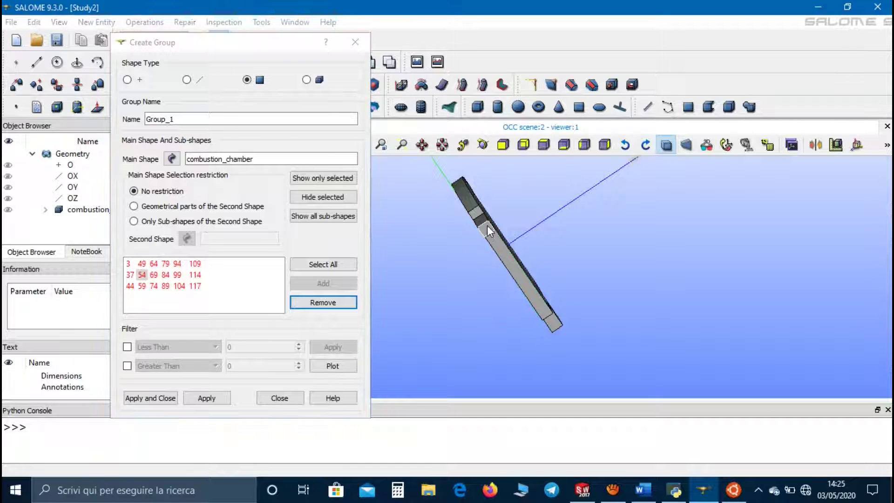
left_click(339, 303)
right_click_drag(579, 323, 572, 305, "ctrl")
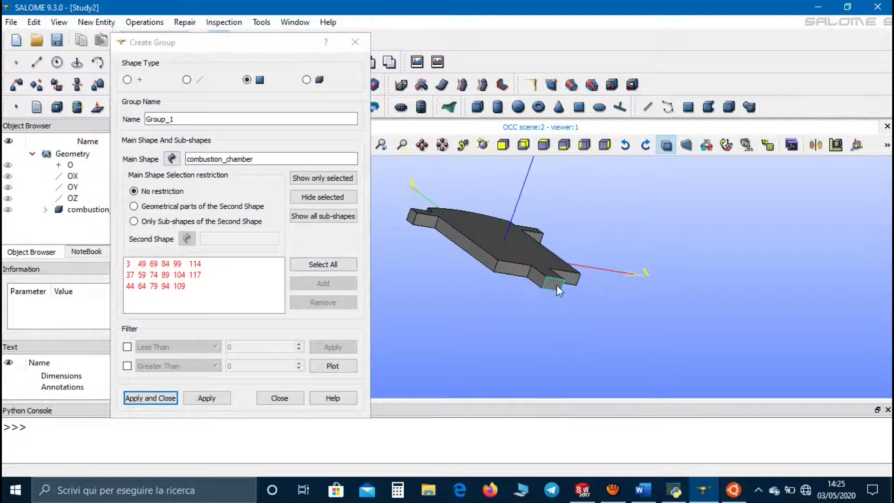
left_click(557, 285)
left_click(323, 303)
right_click_drag(583, 237, 472, 206, "ctrl")
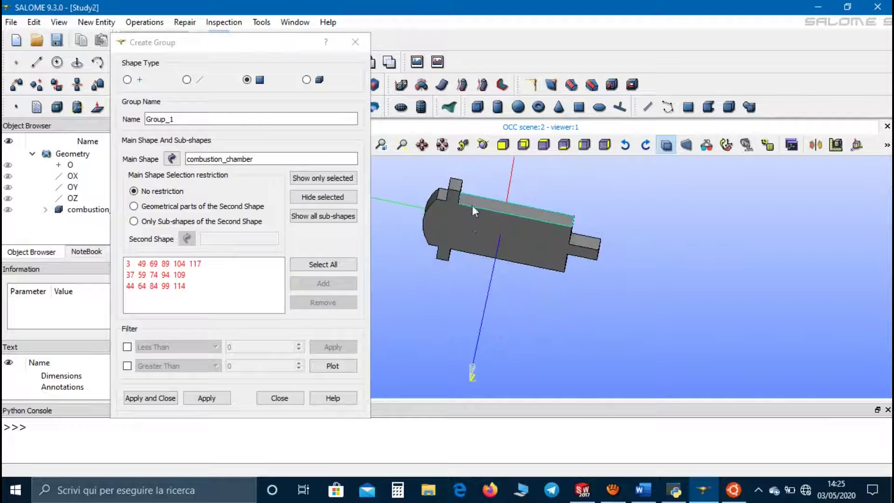
left_click(455, 186)
left_click(324, 303)
Remove the two large opposite chamber faces from the selection and create the group of remaining wall faces with its default name
right_click_drag(423, 303, 582, 256, "ctrl")
left_click(553, 257)
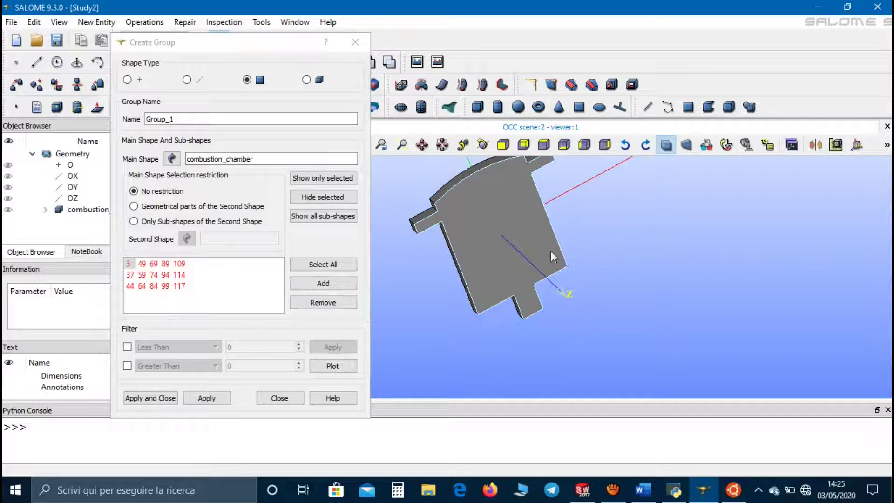
left_click(324, 303)
right_click_drag(423, 283, 651, 285, "ctrl")
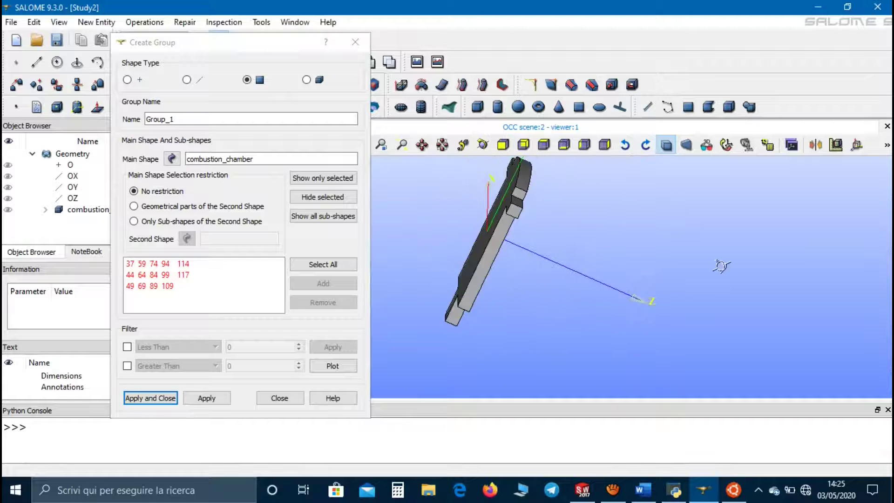
right_click_drag(466, 246, 577, 273, "ctrl")
left_click(477, 253)
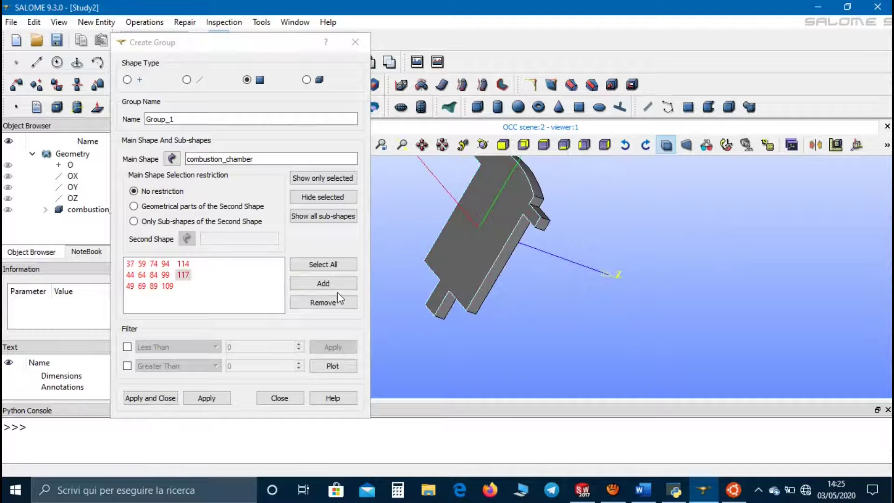
left_click(323, 303)
left_click(173, 397)
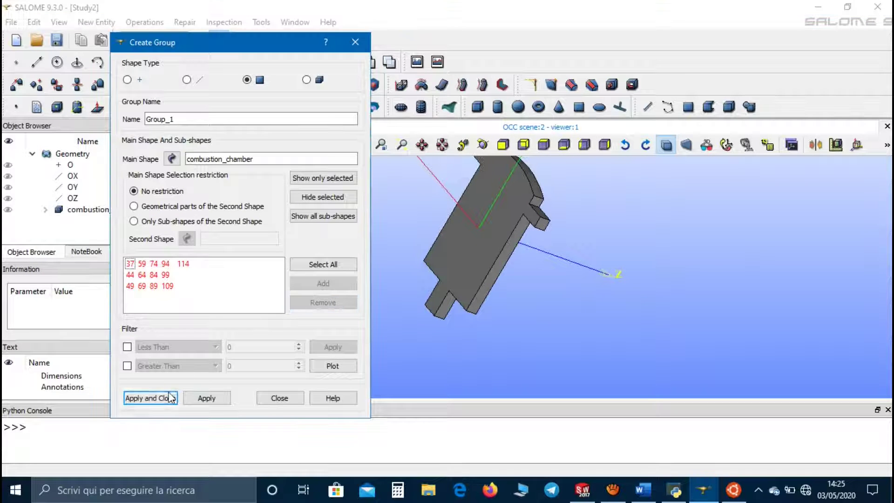
Check that the five face groups together cover the whole chamber by displaying front_back, outlet, air and fuel alongside the walls, and hide them all
right_click_drag(459, 309, 355, 227, "ctrl")
middle_click_drag(355, 227, 322, 244, "ctrl")
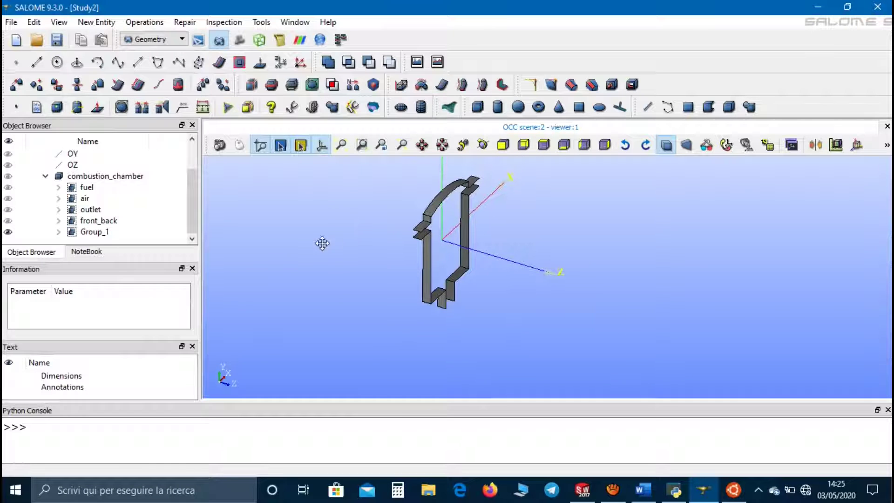
left_click(8, 221)
left_click(8, 210)
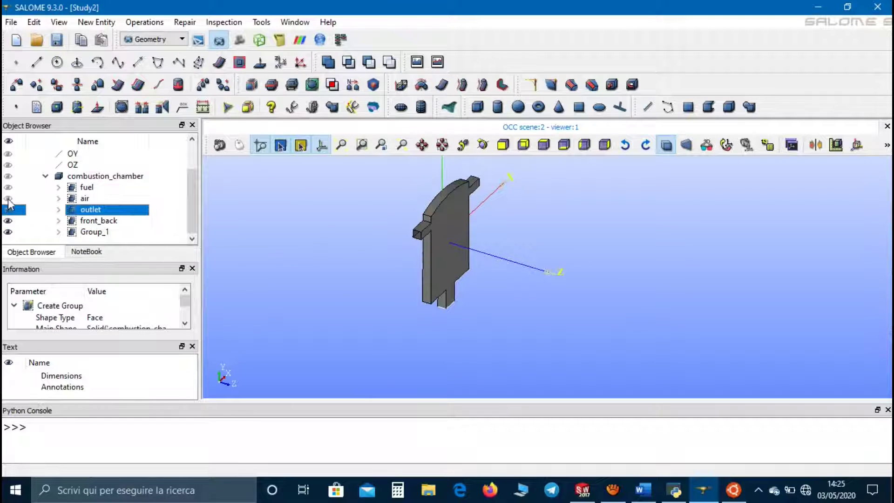
left_click(8, 199)
left_click(8, 188)
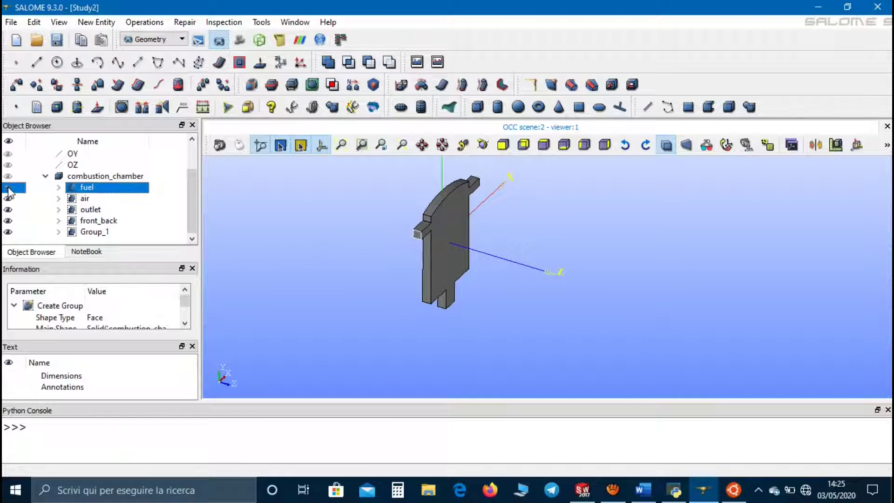
left_click(8, 199)
left_click(8, 210)
left_click(8, 221)
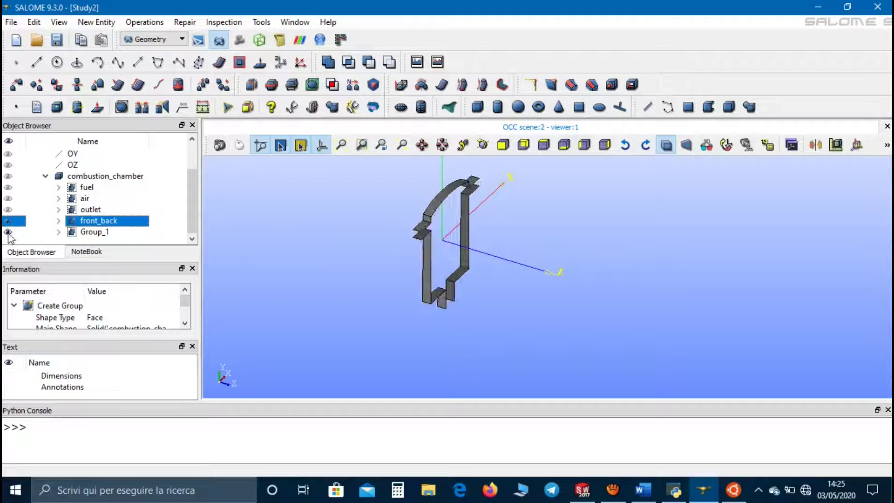
left_click(9, 232)
Create a face group named source_face on combustion_chamber from the large chamber face on the negative Z side
right_click(110, 182)
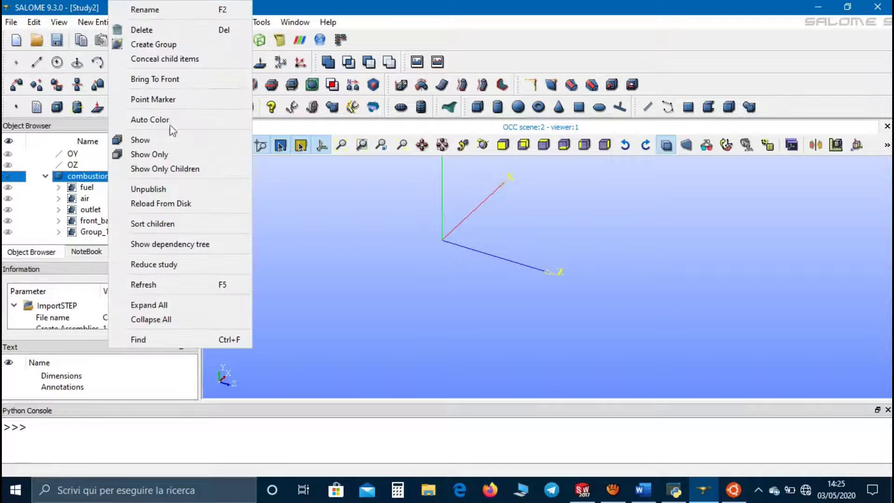
left_click(189, 57)
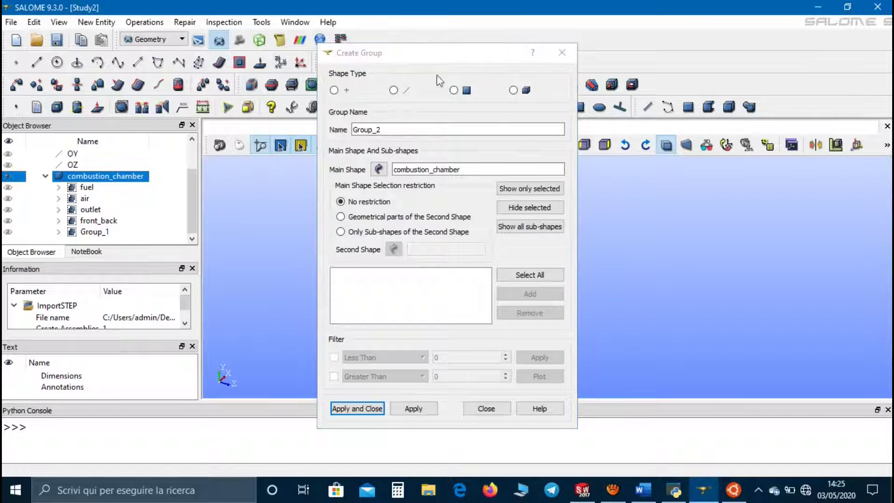
left_click(455, 90)
left_click_drag(454, 66, 220, 74)
left_click_drag(164, 134, 93, 140)
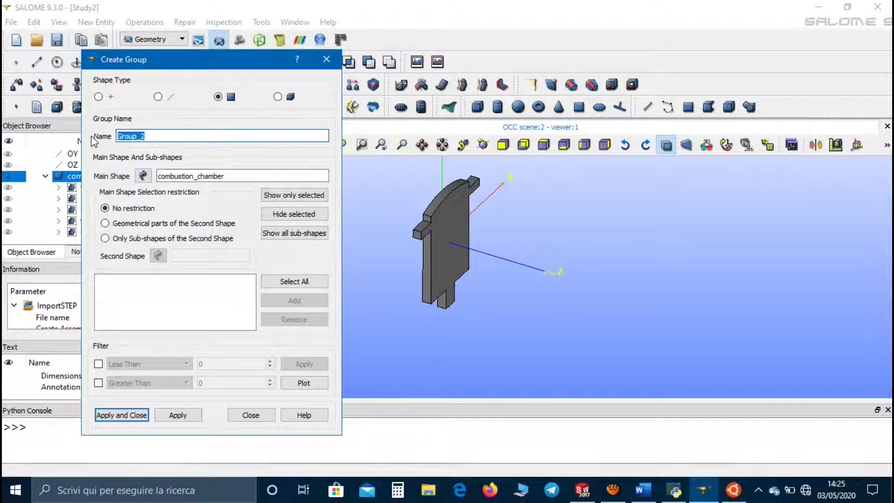
type("source_face")
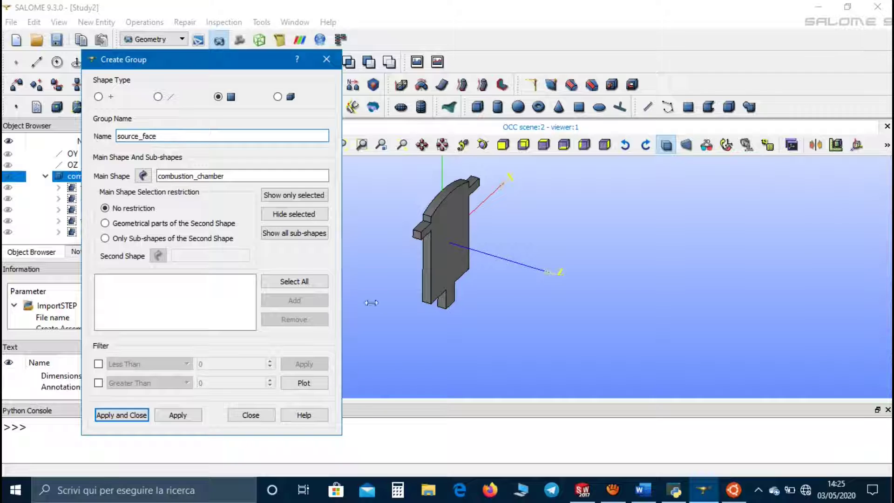
right_click_drag(494, 279, 455, 241, "ctrl")
left_click(454, 236)
left_click(294, 300)
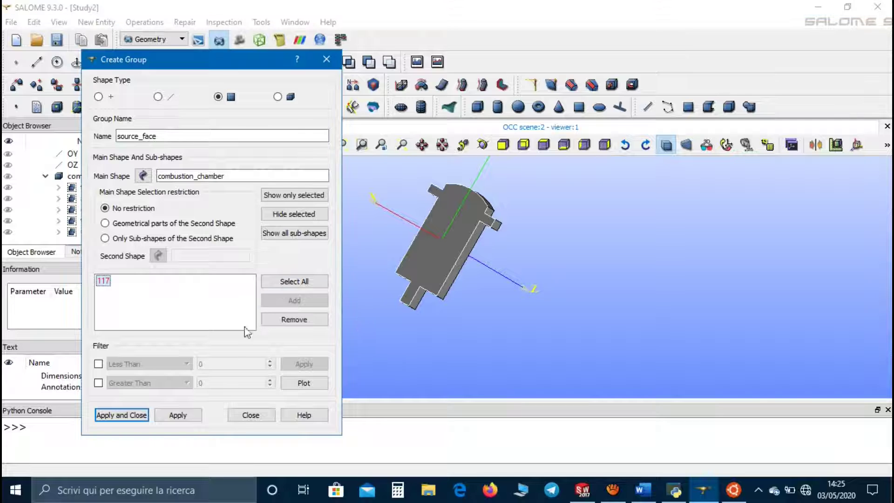
left_click(178, 415)
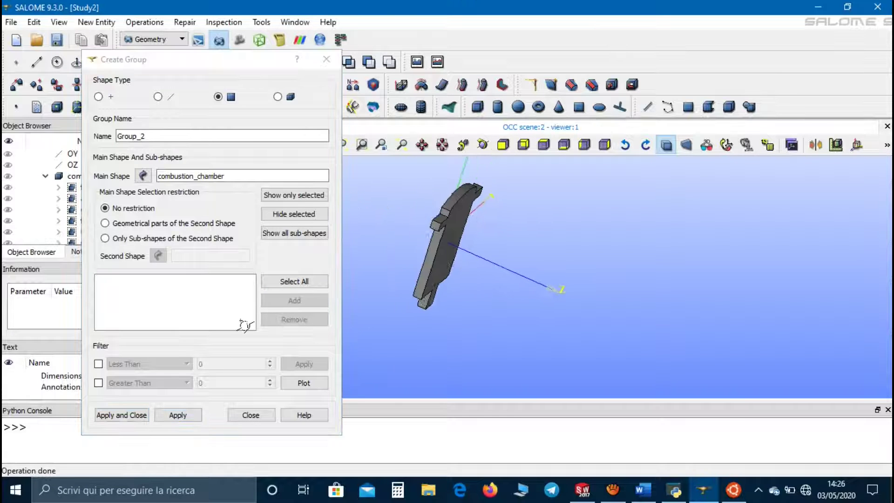
Create a face group named destination_face from the large chamber face on the positive Z side
double_click(148, 135)
type("destination")
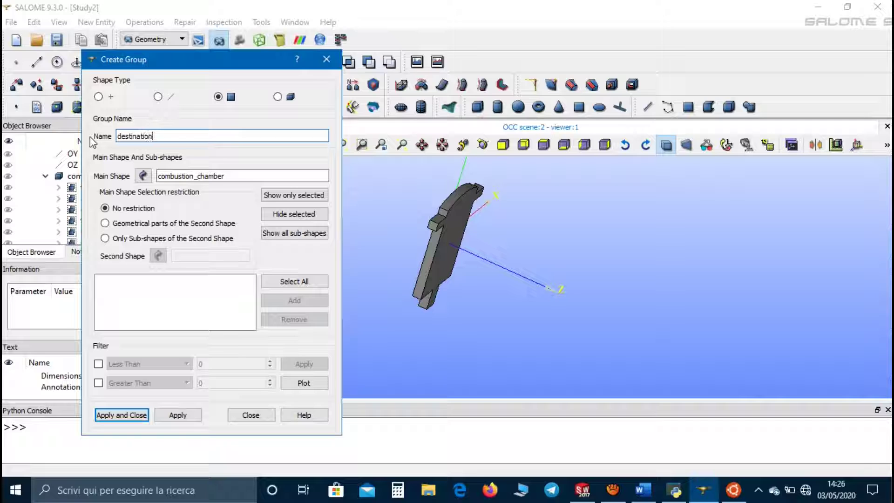
type("_face")
left_click(454, 236)
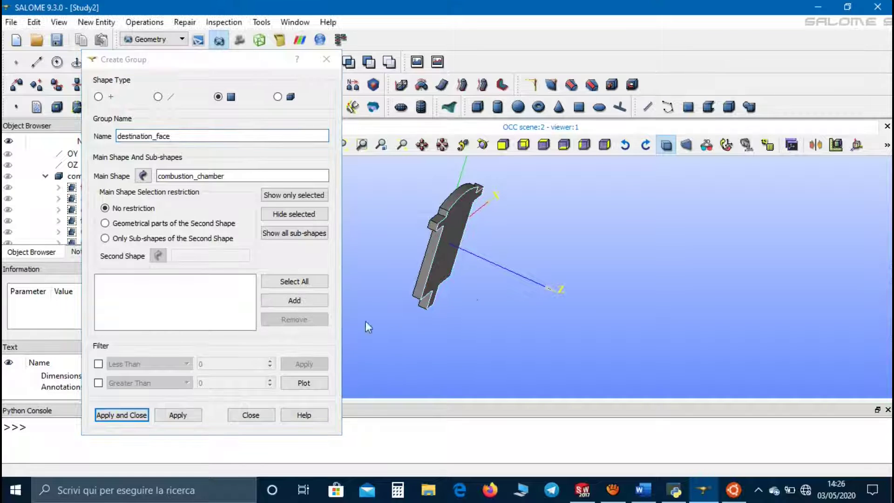
left_click(321, 302)
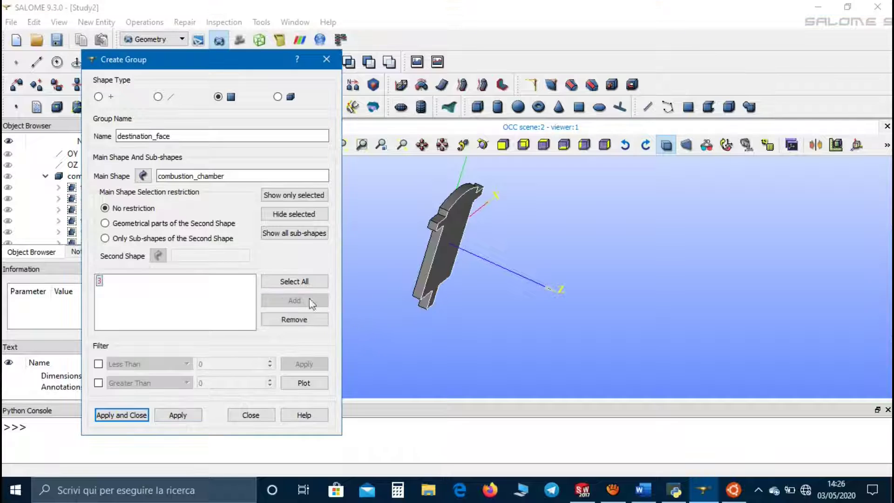
left_click(190, 412)
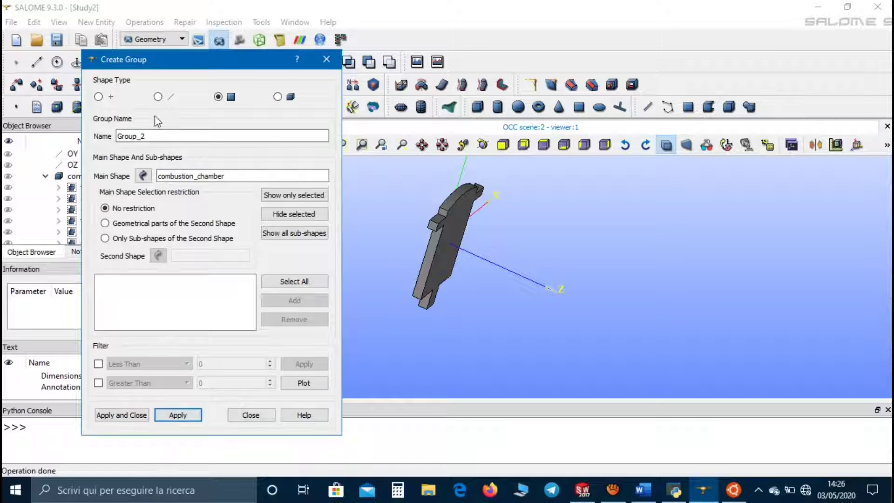
Create an edge group named 1_elem_edges from all the short edges running across the chamber's thickness
left_click(159, 97)
left_click_drag(150, 136, 117, 138)
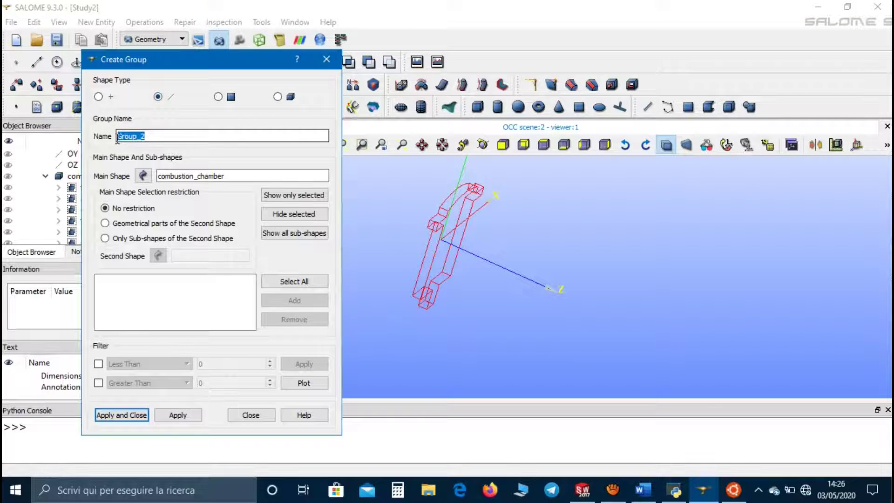
type("1-")
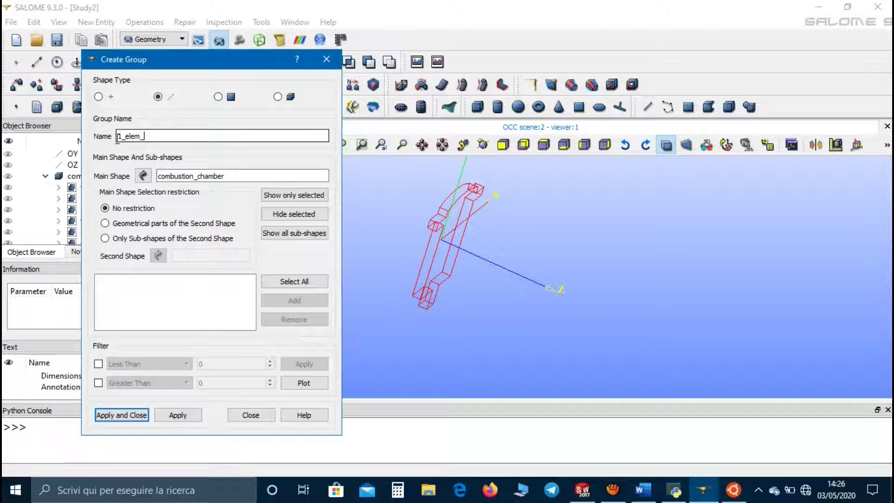
scroll(407, 188, "up", 4)
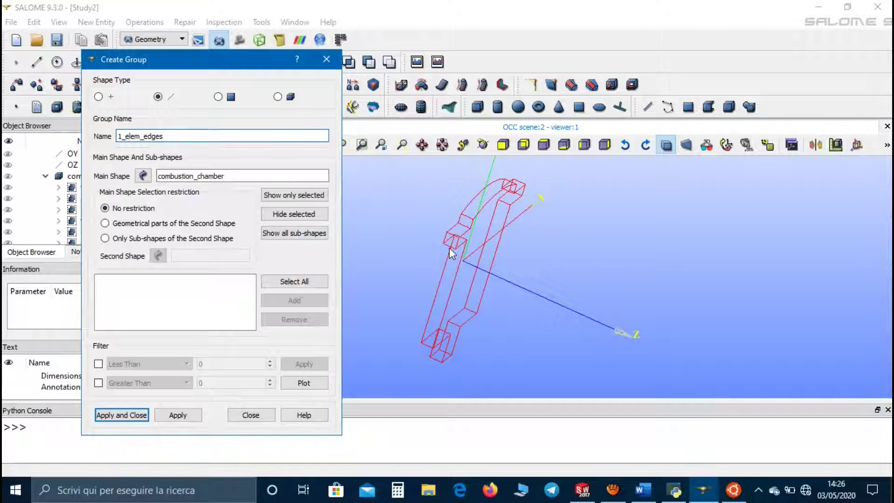
left_click(446, 245)
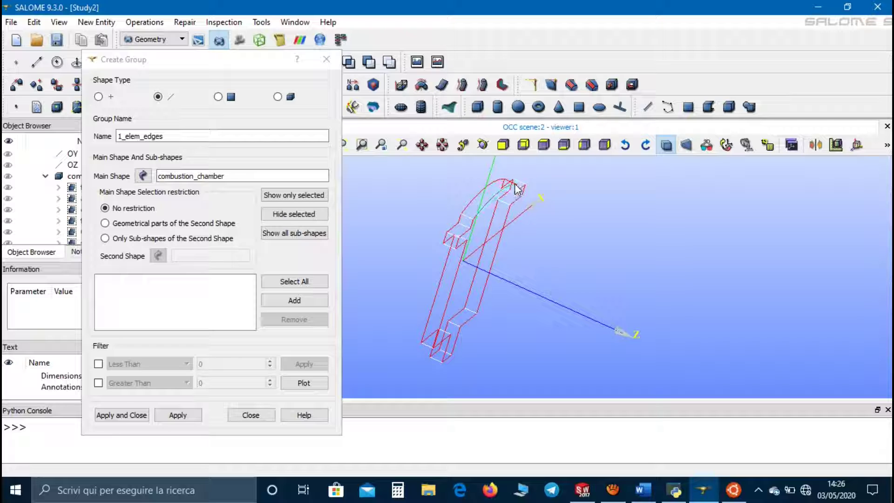
left_click(309, 302)
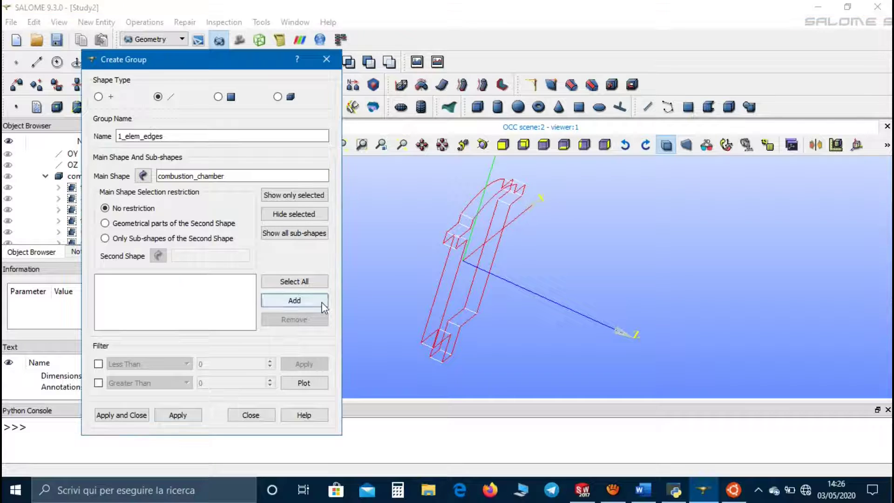
left_click(139, 415)
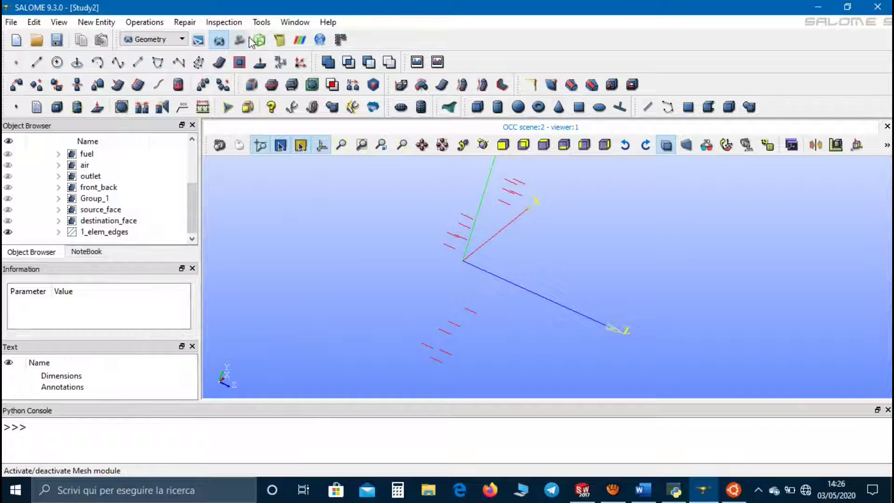
Switch to the Mesh module and create a mesh named combustion_chamber on the combustion_chamber geometry using the Extrusion 3D algorithm
left_click(240, 41)
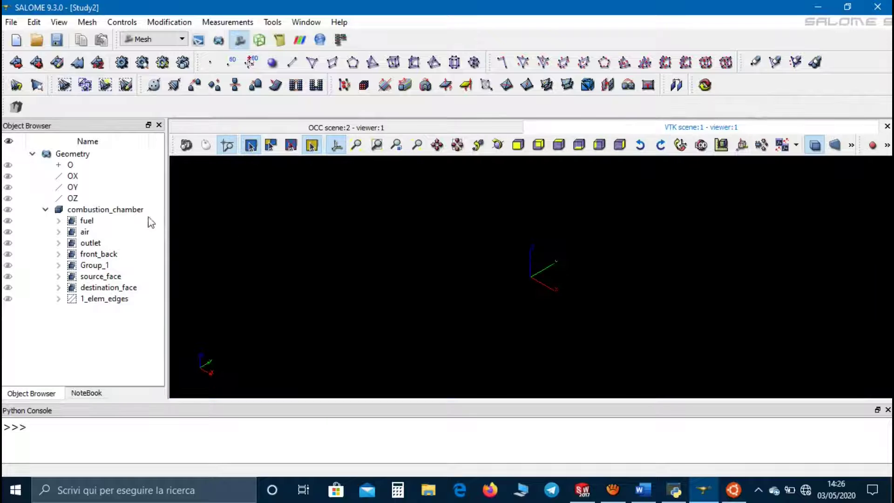
left_click(136, 211)
left_click(16, 62)
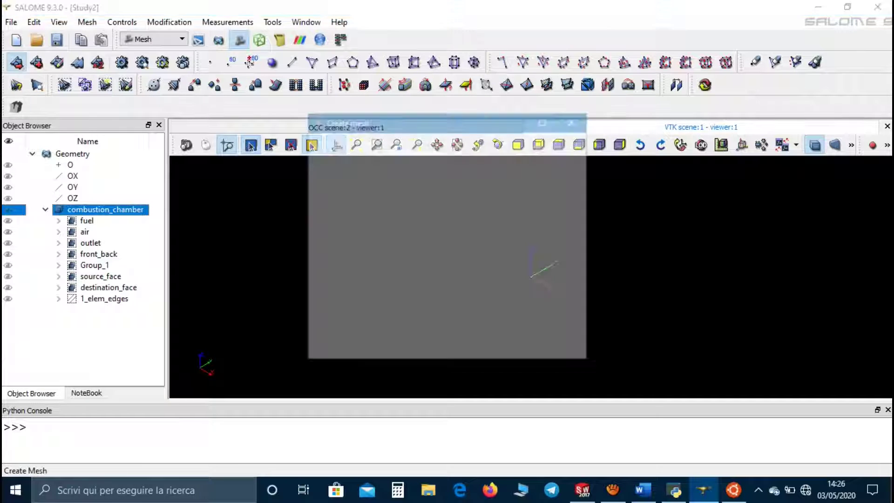
double_click(400, 140)
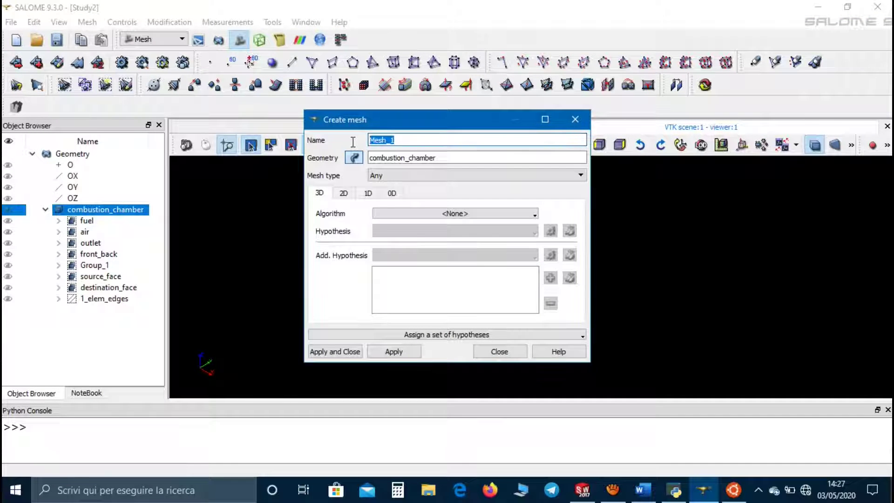
type("combustion_cha")
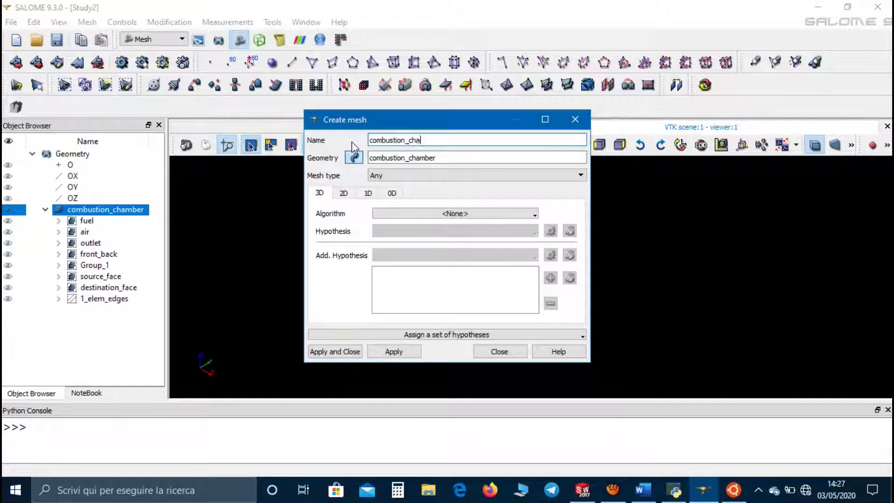
type("mber")
left_click(411, 213)
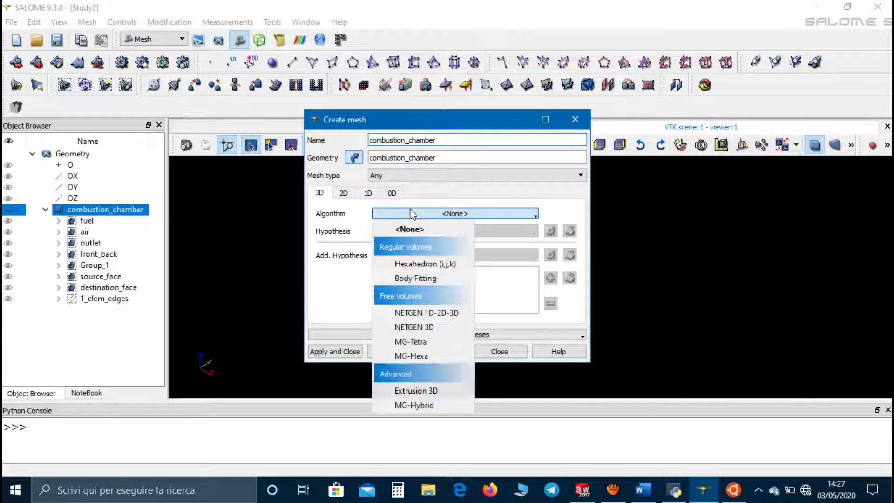
left_click(419, 390)
left_click(352, 352)
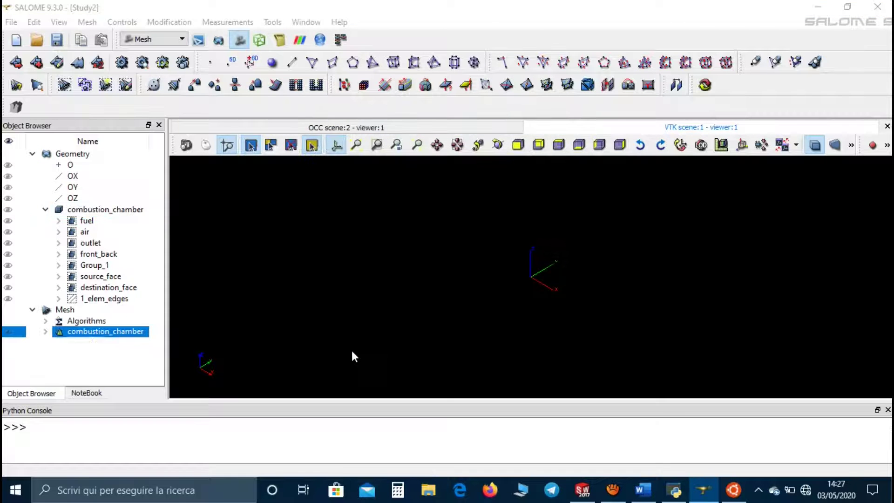
Add a sub-mesh named destination to the combustion_chamber mesh on destination_face, using the Projection 2D algorithm
right_click(144, 332)
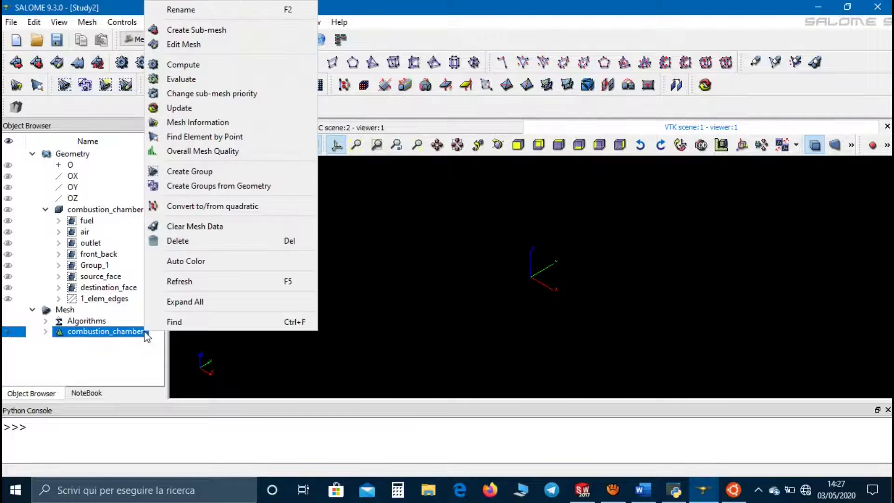
left_click(260, 30)
left_click_drag(407, 117, 559, 97)
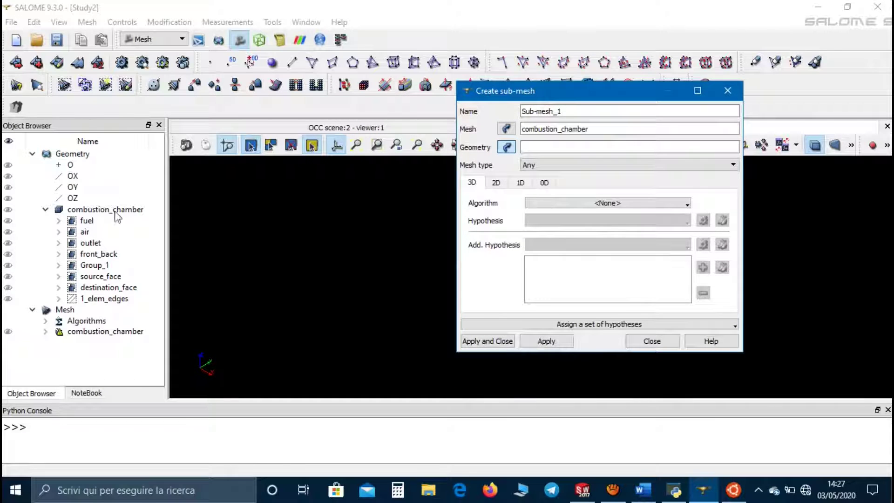
left_click(107, 289)
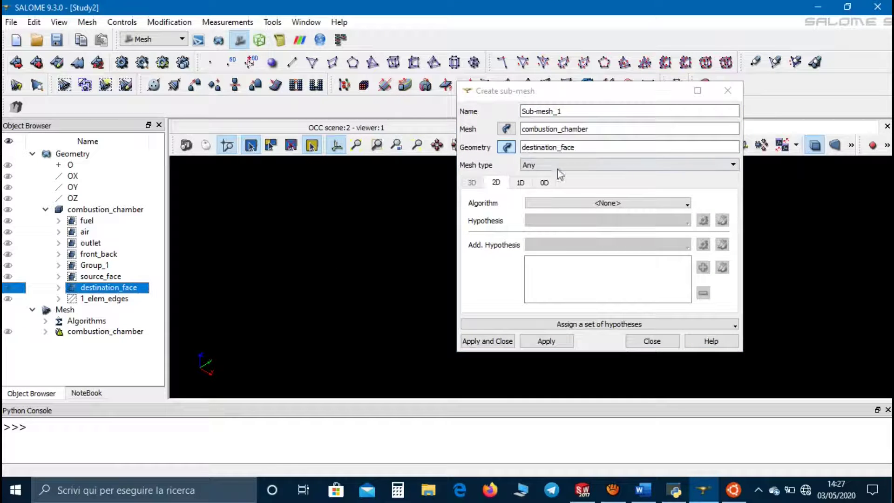
left_click_drag(579, 112, 503, 107)
type("destination")
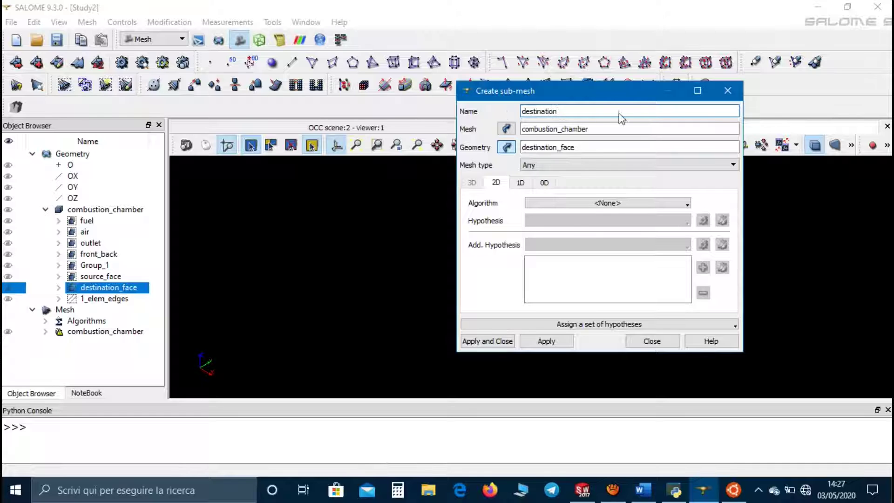
left_click(667, 203)
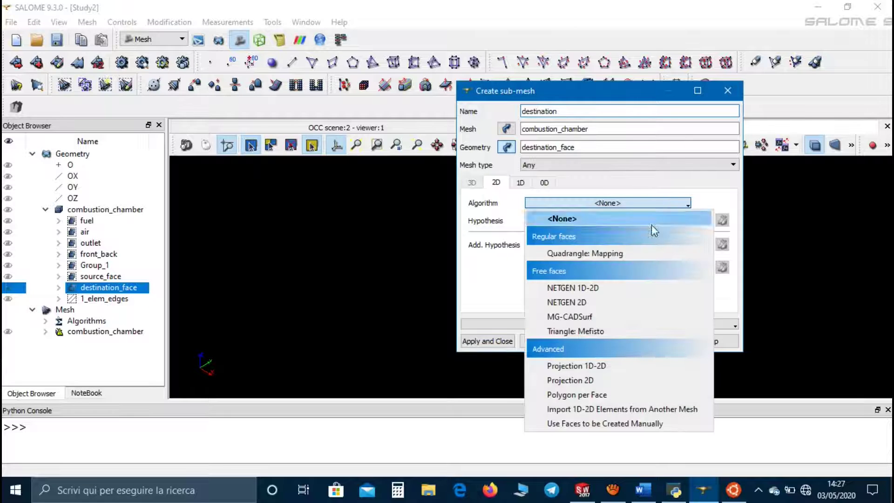
left_click(622, 379)
left_click(561, 340)
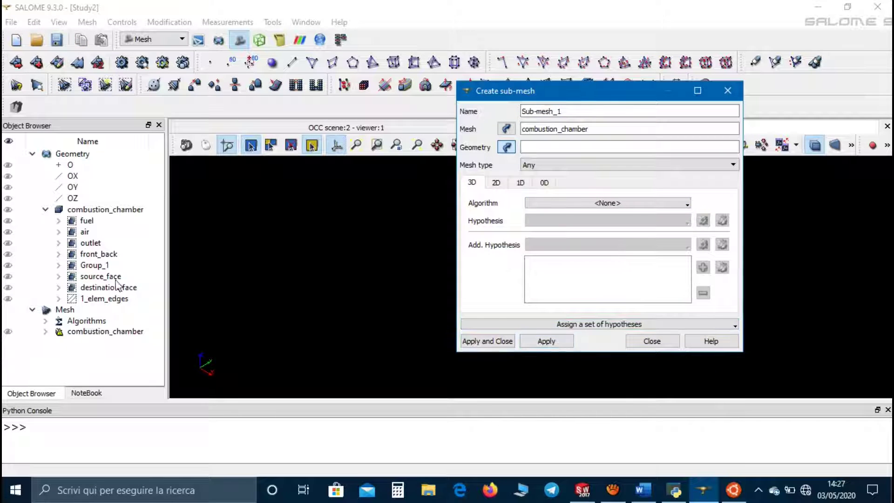
Set up a sub-mesh named source on source_face with the NETGEN 1D-2D algorithm
left_click(116, 278)
triple_click(540, 112)
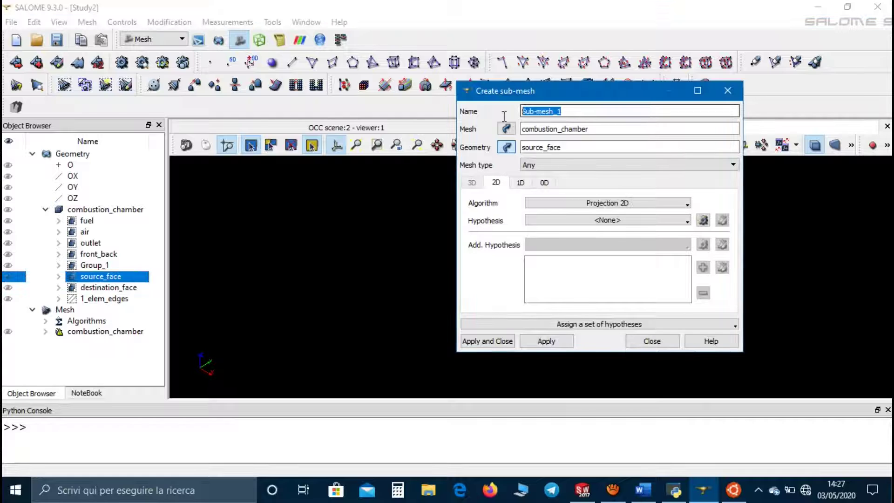
type("source")
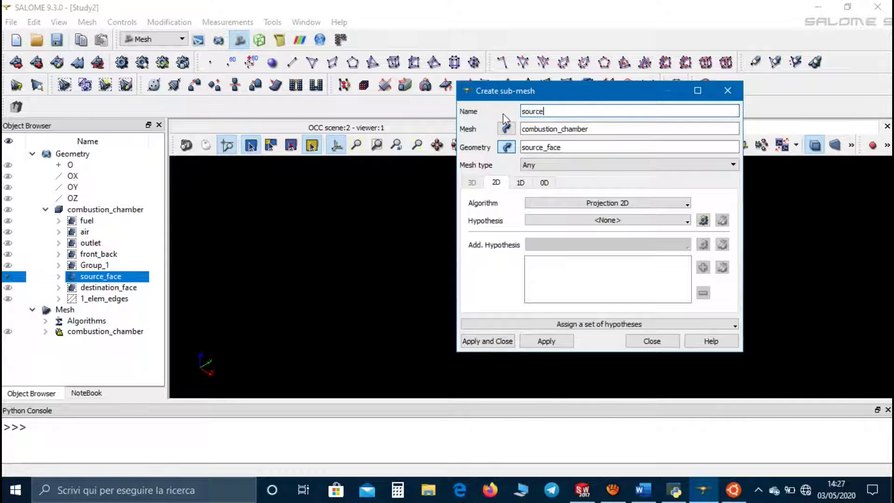
left_click(595, 203)
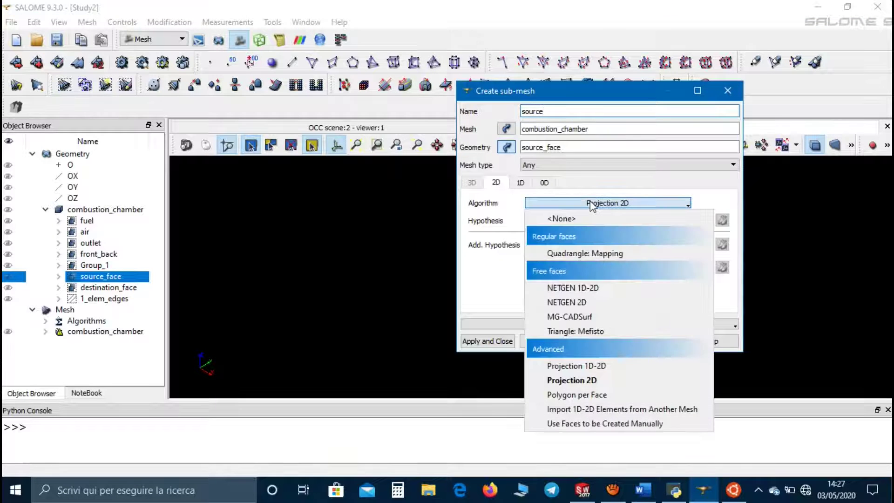
left_click(588, 288)
Give the source sub-mesh a NETGEN 2D Parameters hypothesis with maximum size 0.004 and minimum size 0, and apply the sub-mesh
left_click(701, 221)
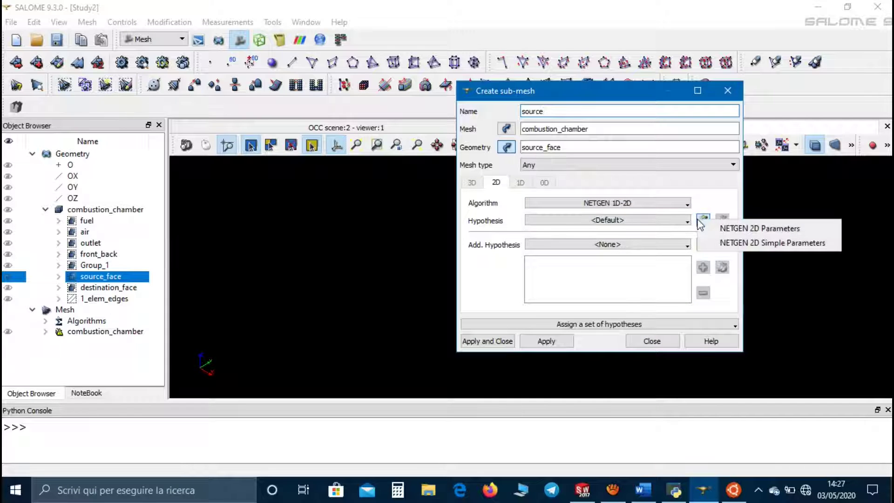
left_click(715, 229)
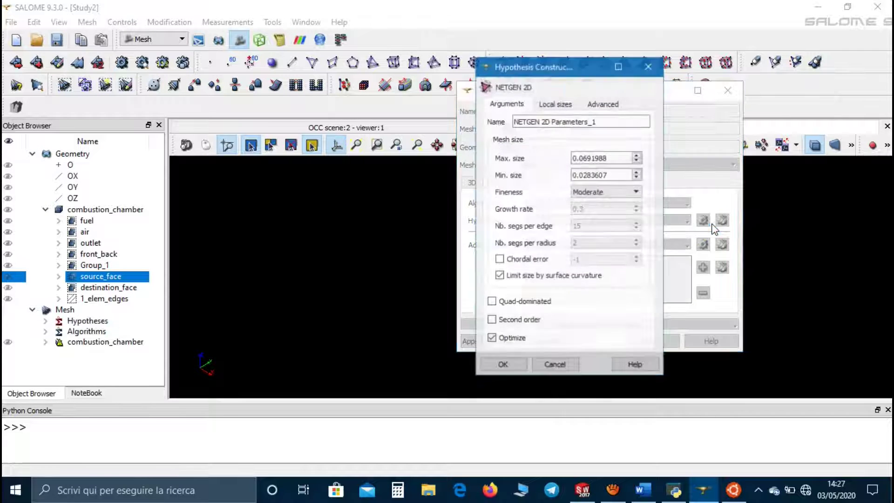
left_click_drag(627, 175, 571, 181)
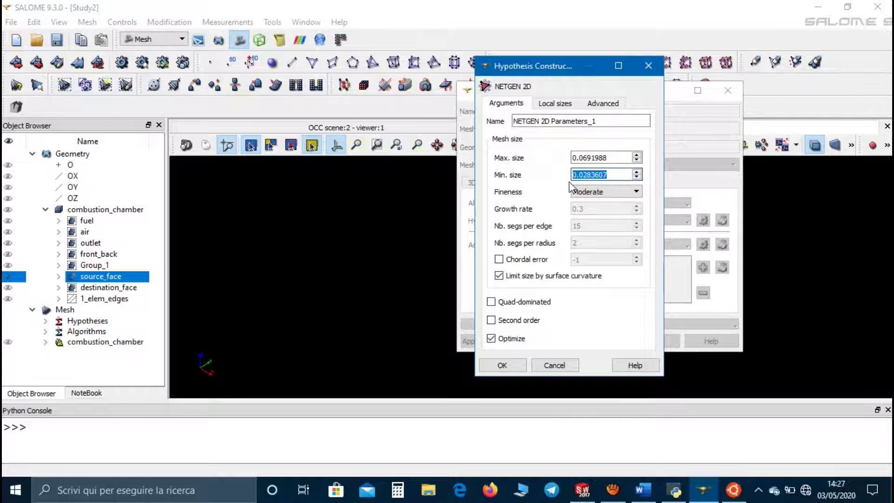
type("0")
left_click_drag(622, 157, 547, 171)
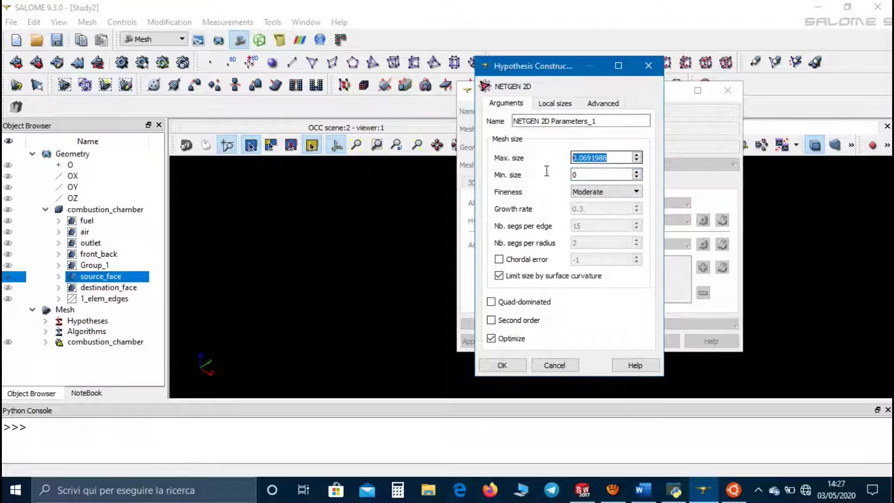
type("0.00")
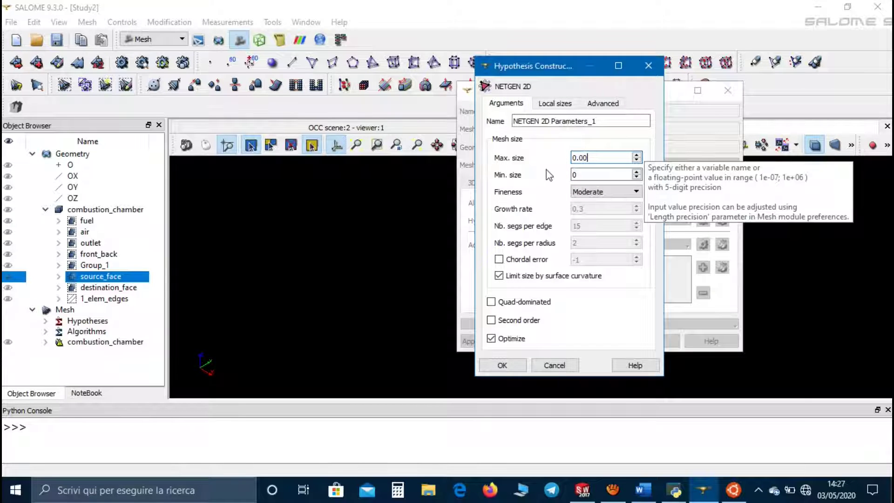
type("4")
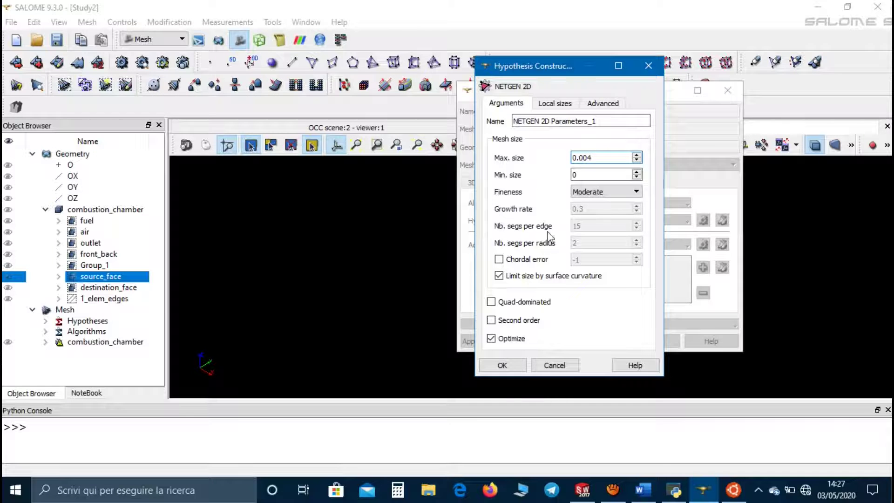
left_click(516, 363)
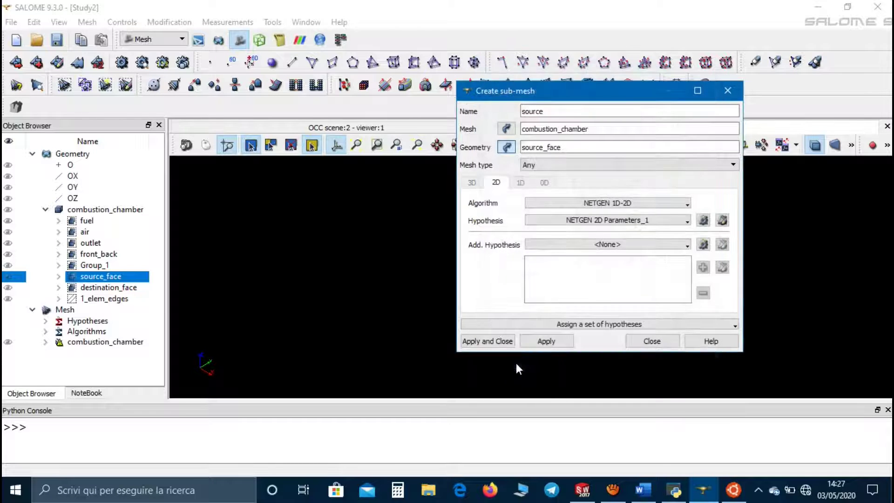
left_click(543, 342)
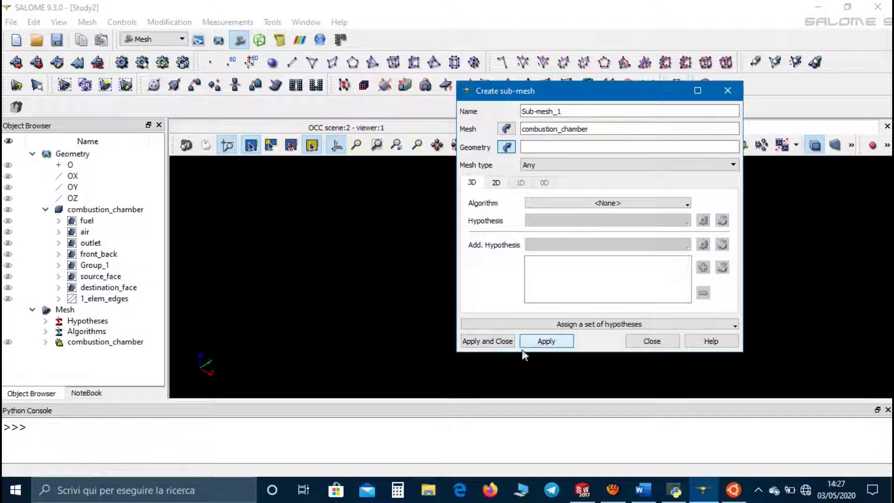
Set up a sub-mesh named 1_elem on the 1_elem_edges group with the Wire Discretisation algorithm
left_click(123, 298)
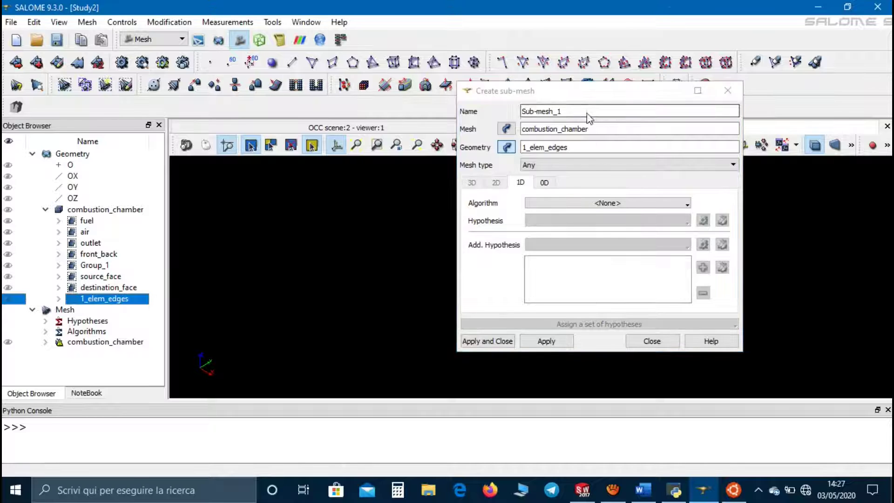
left_click_drag(563, 111, 525, 112)
type("1_elem")
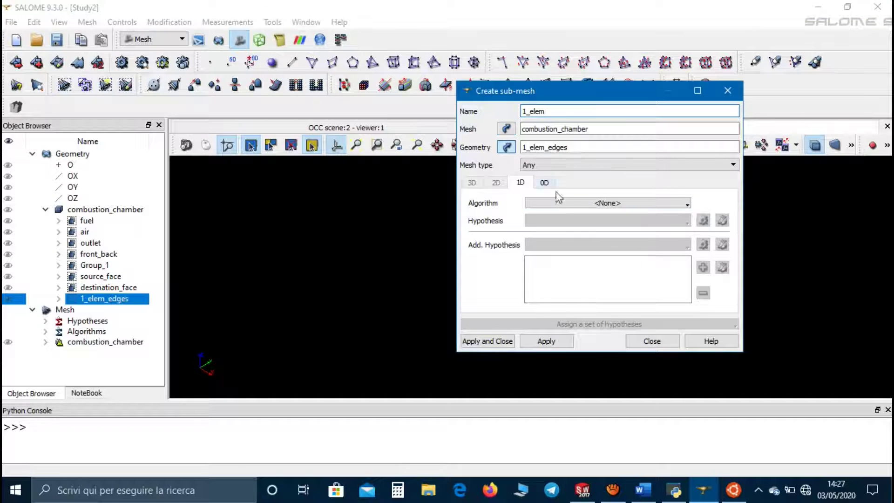
left_click(564, 203)
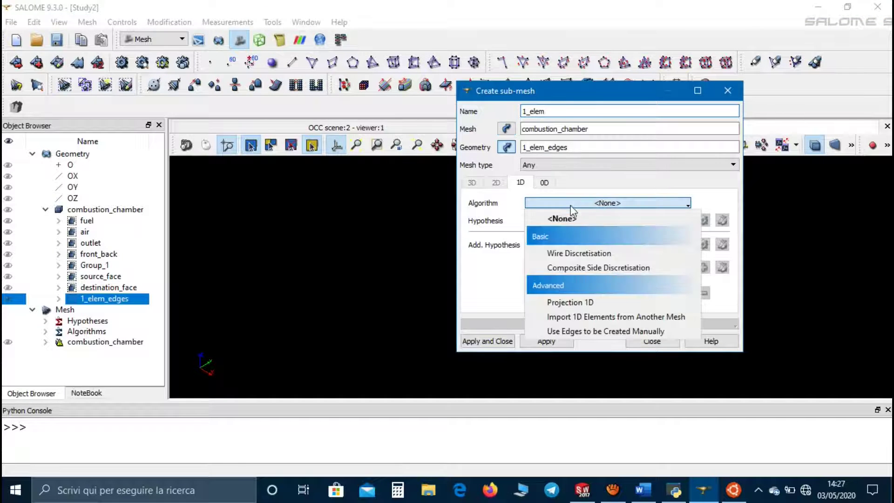
left_click(579, 255)
Assign a Number of Segments hypothesis of 1 segment to the 1_elem sub-mesh, and create the sub-mesh
left_click(702, 221)
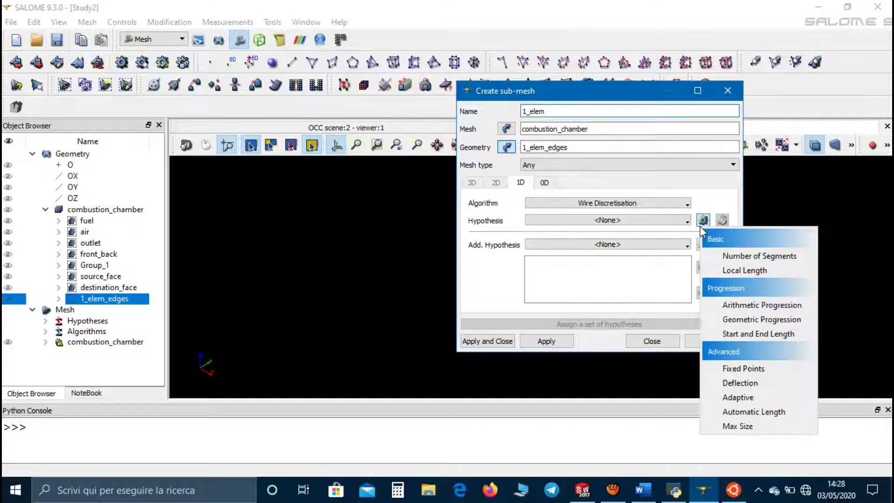
left_click(723, 253)
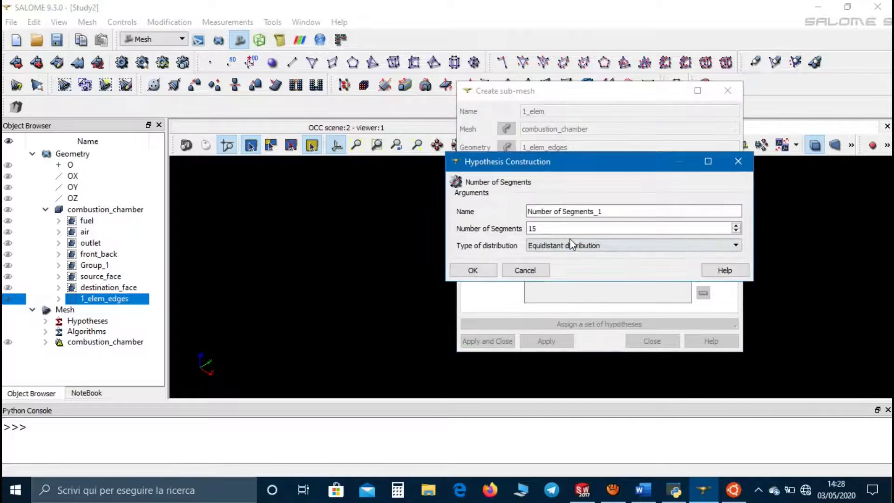
left_click(564, 229)
key("BackSpace")
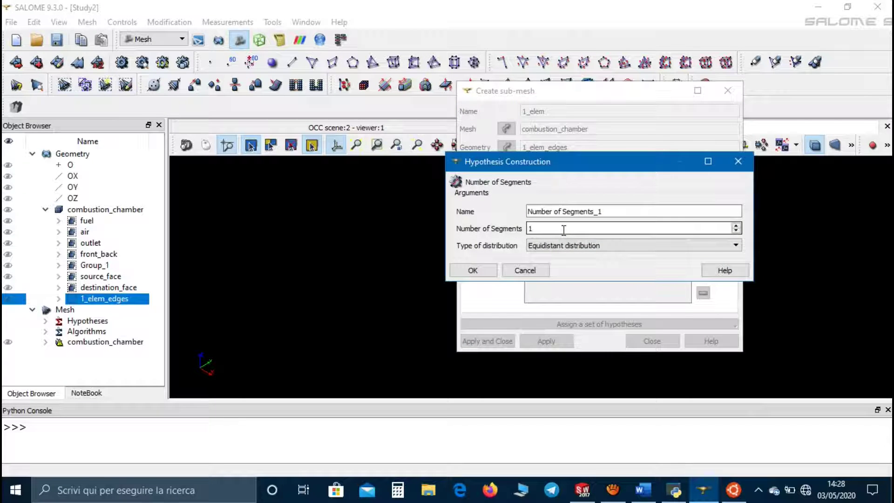
left_click(478, 272)
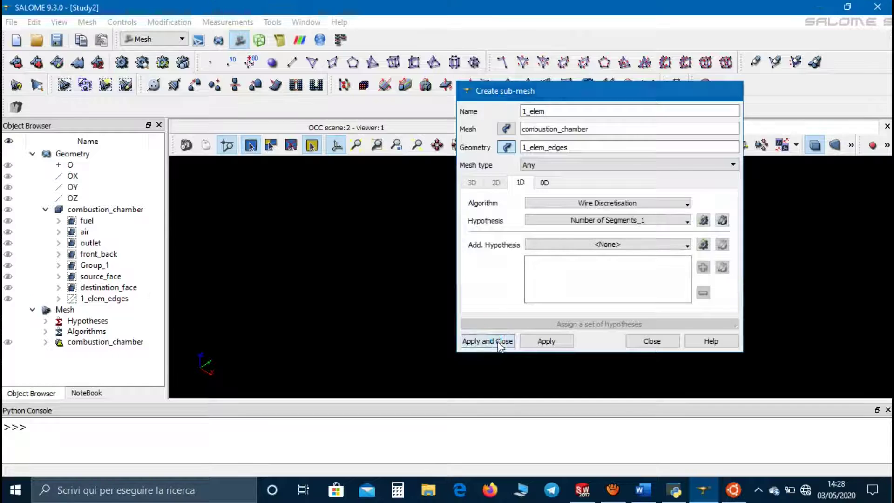
left_click(487, 340)
Compute the combustion_chamber mesh and close the computation report
right_click(135, 321)
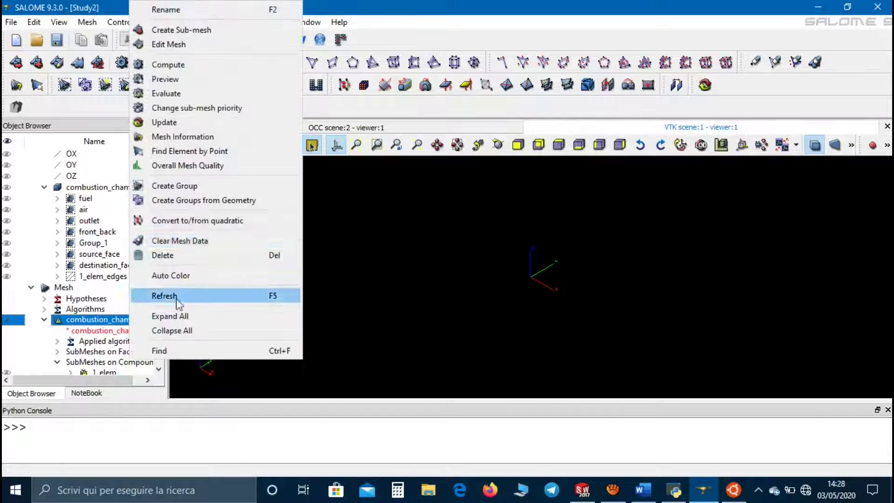
left_click(209, 75)
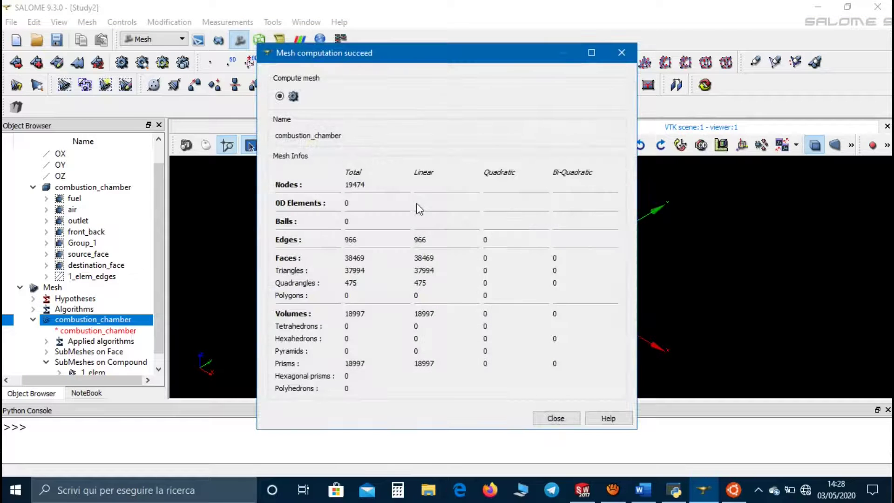
left_click_drag(505, 59, 408, 8)
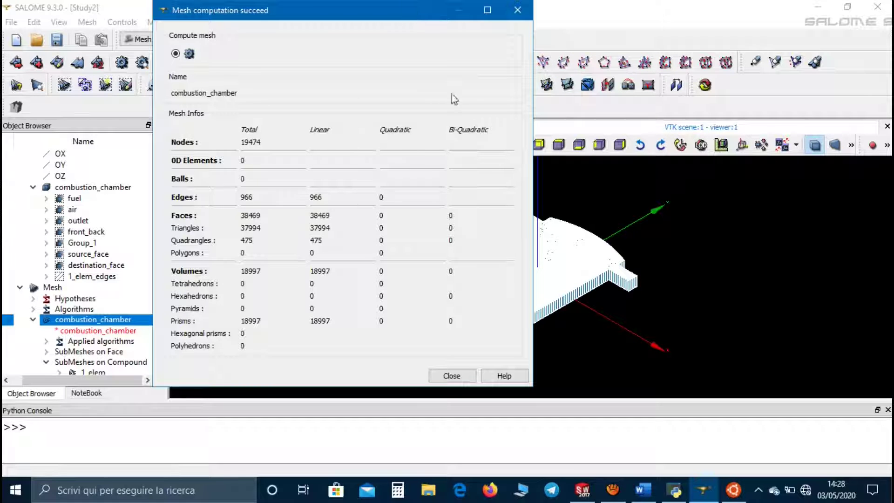
left_click(518, 11)
scroll(134, 292, "down", 1)
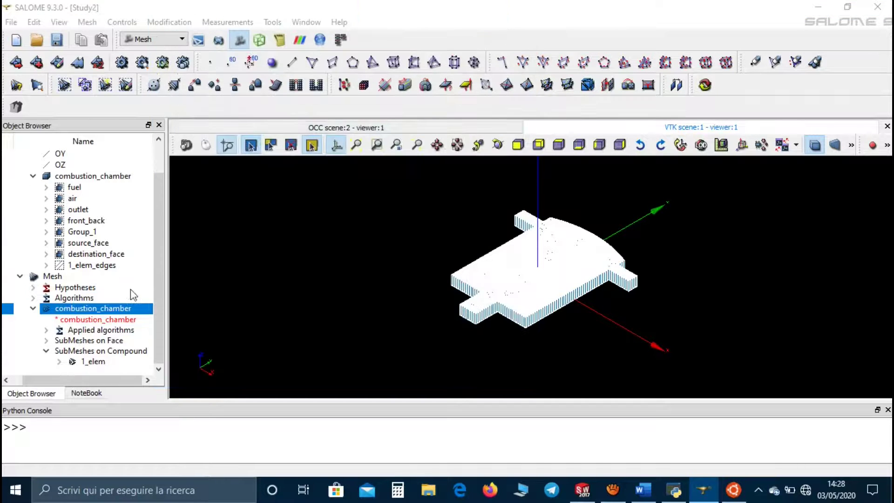
right_click(96, 309)
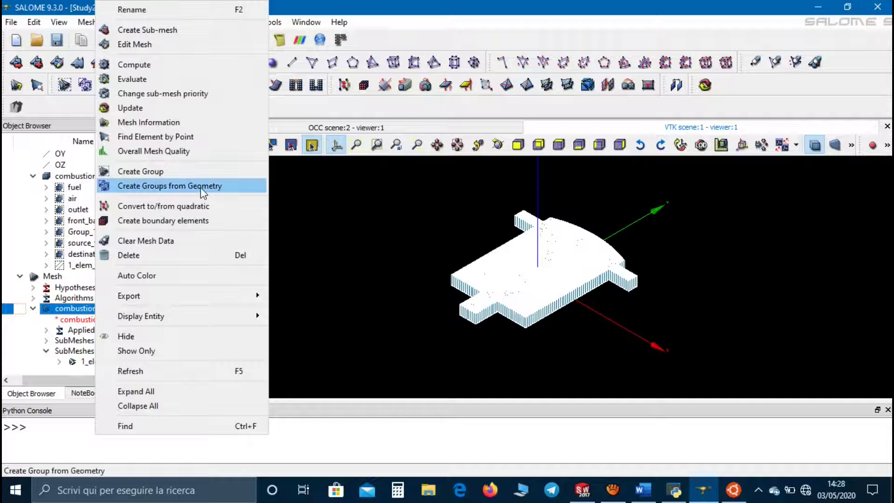
left_click(201, 188)
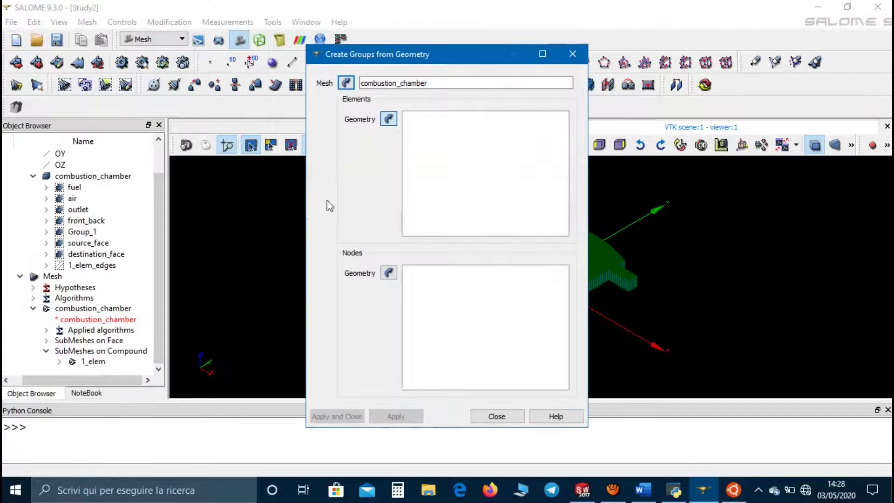
left_click(81, 189)
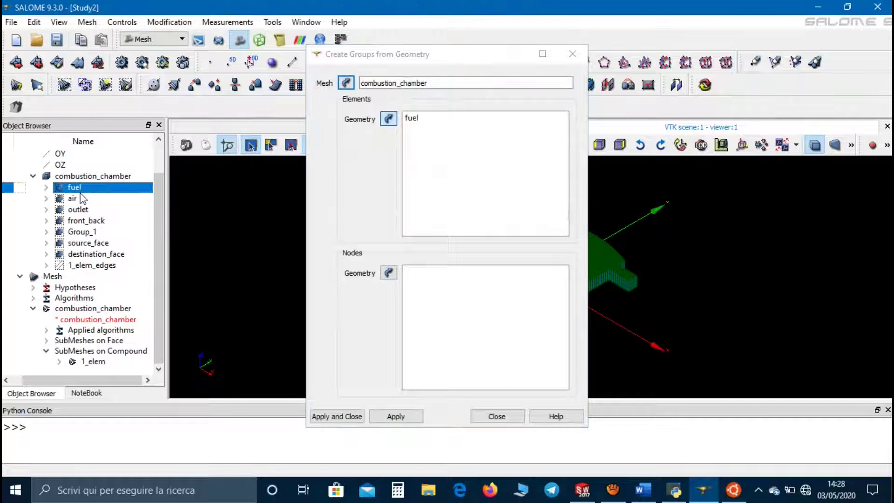
left_click(82, 200, "ctrl")
left_click(82, 210, "ctrl")
left_click(83, 221, "ctrl")
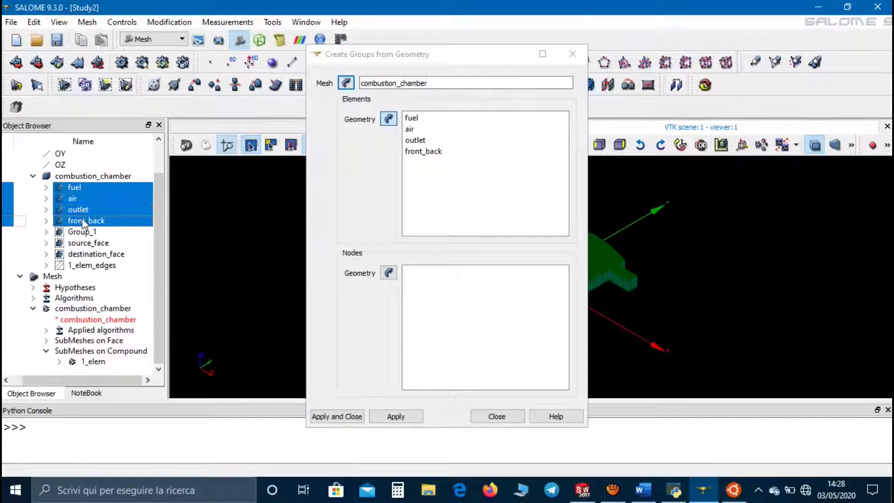
left_click(82, 232, "ctrl")
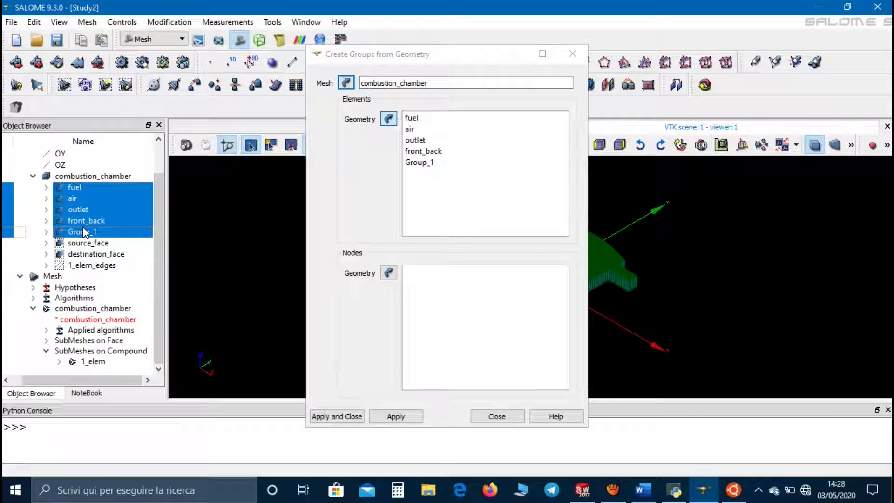
left_click(91, 191)
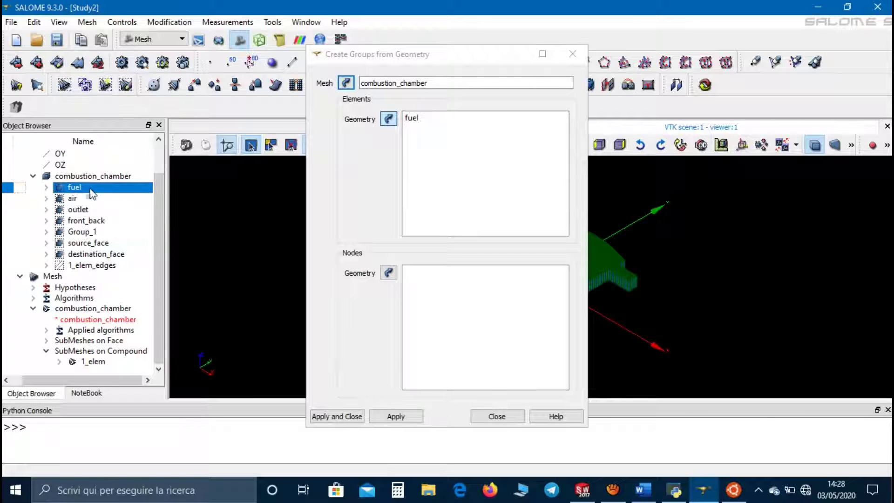
left_click(495, 418)
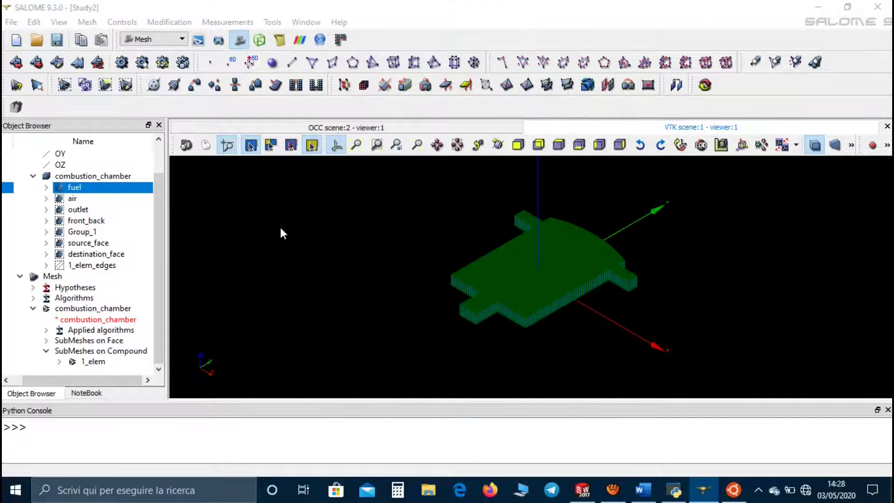
Rename the Group_1 face group of combustion_chamber to walls in the Geometry module
left_click(218, 39)
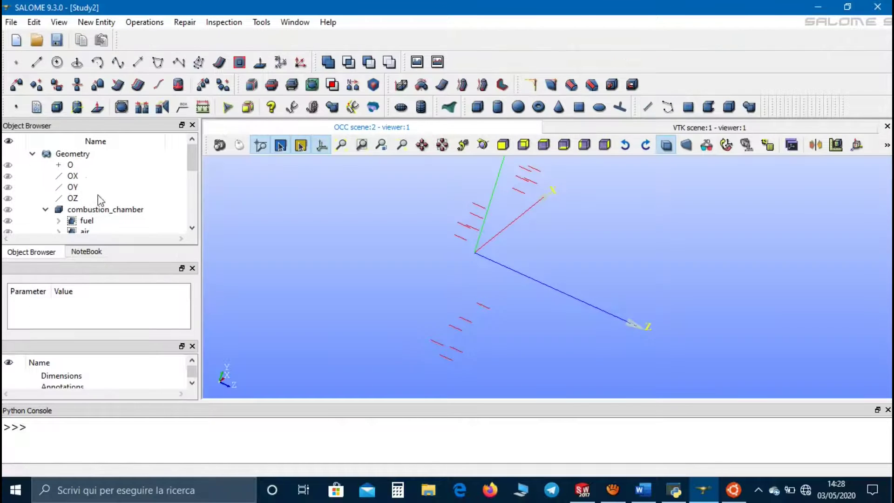
scroll(102, 194, "down", 5)
scroll(102, 195, "up", 3)
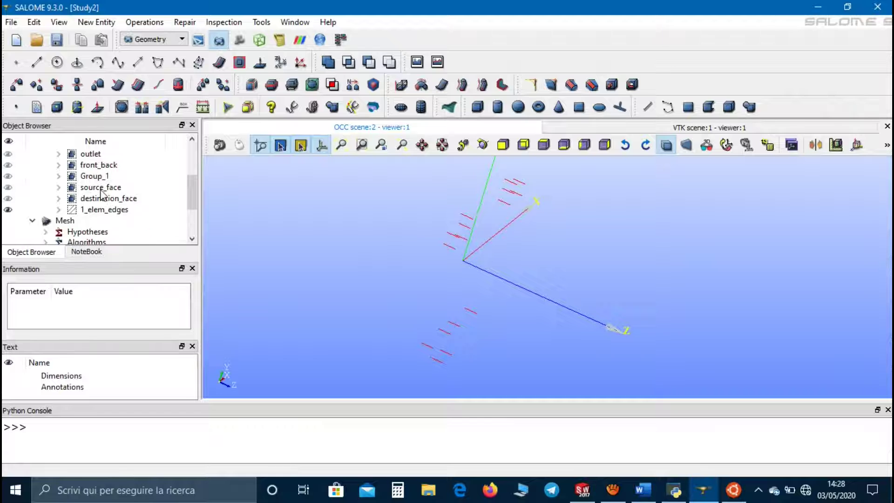
right_click(104, 210)
left_click(116, 218)
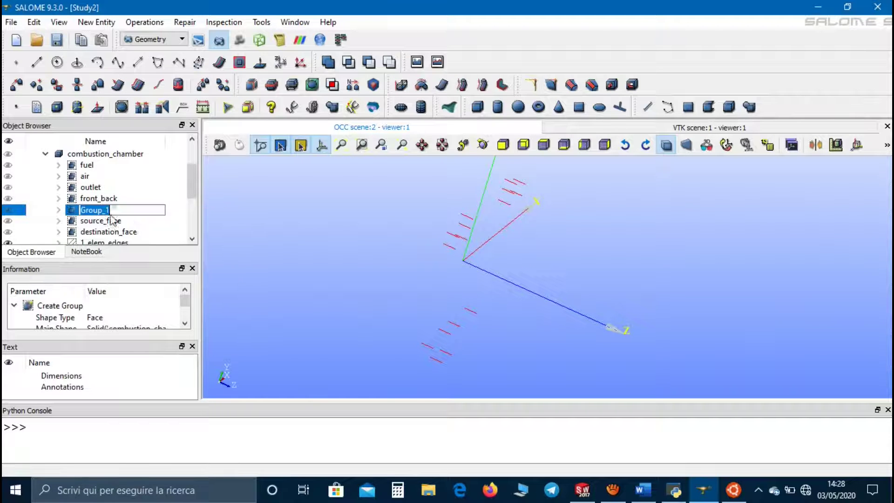
type("walls")
left_click(336, 286)
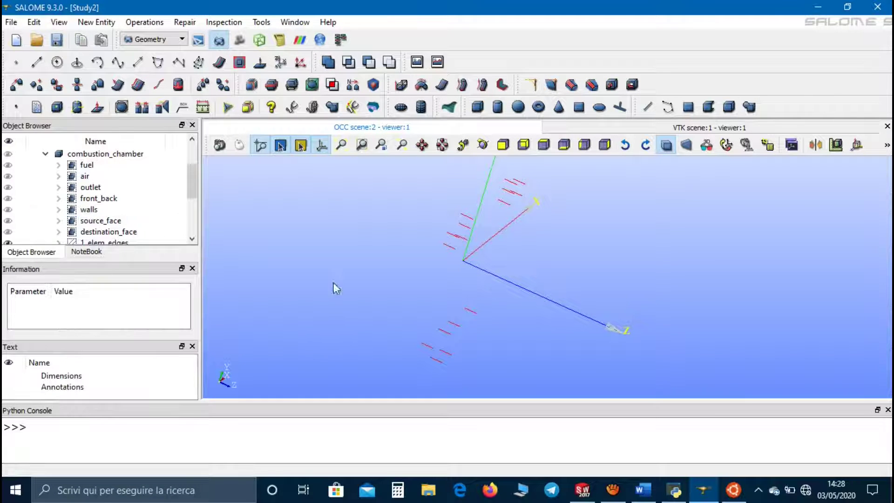
Create mesh groups on combustion_chamber in the Mesh module from the geometry groups fuel, air, outlet, front_back and walls
left_click(238, 41)
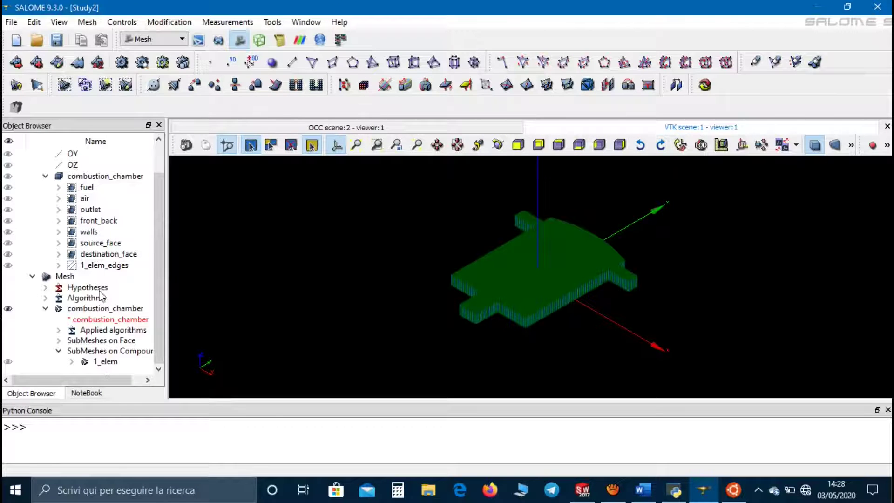
right_click(100, 308)
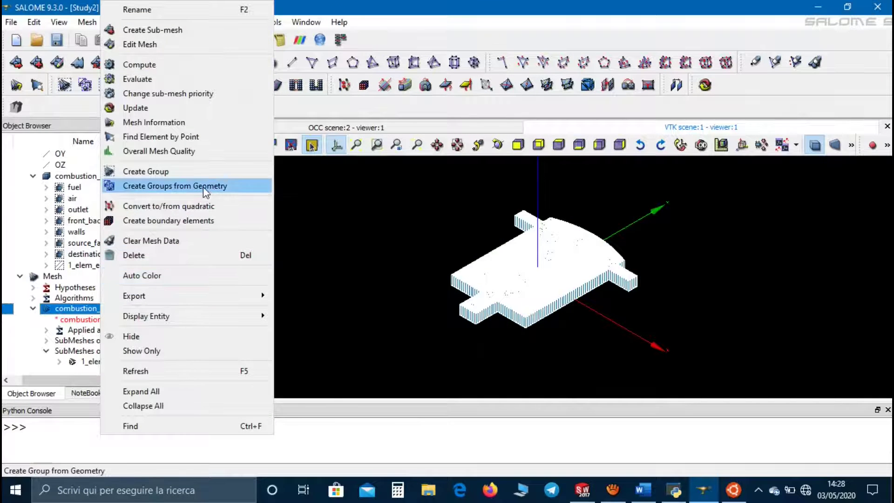
left_click(205, 186)
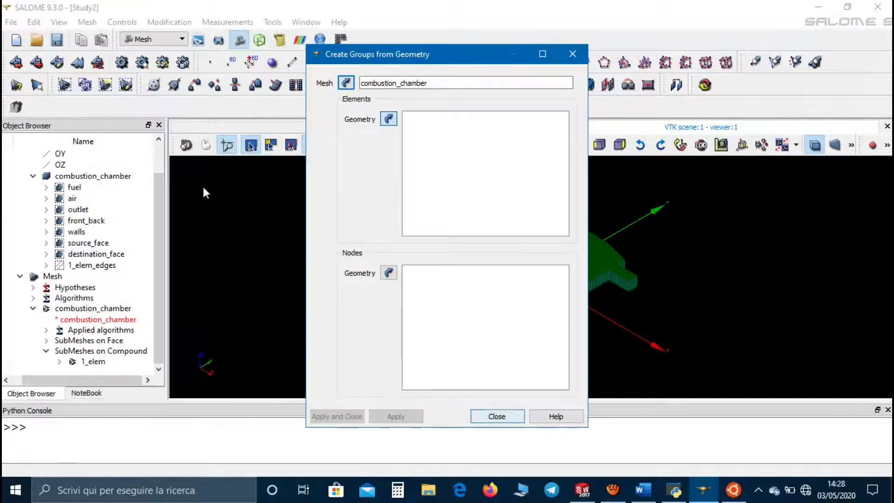
left_click(75, 187)
left_click(74, 199, "ctrl")
left_click(77, 210, "ctrl")
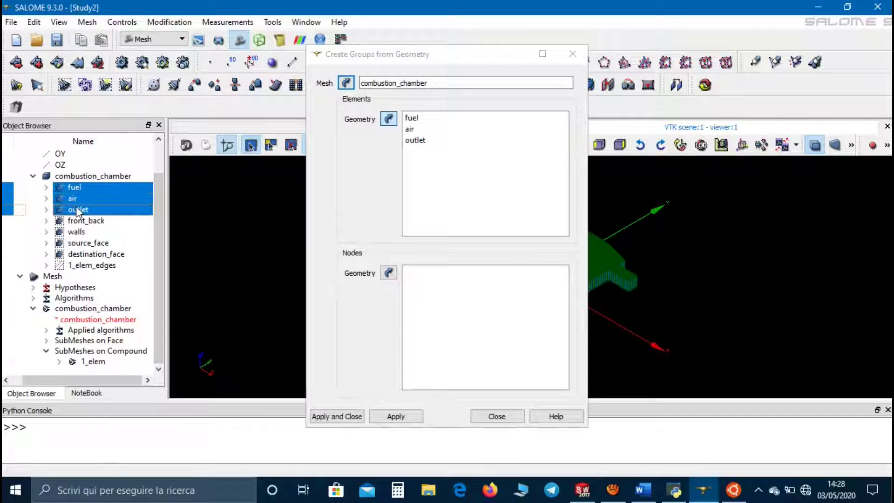
left_click(79, 221, "ctrl")
left_click(76, 232, "ctrl")
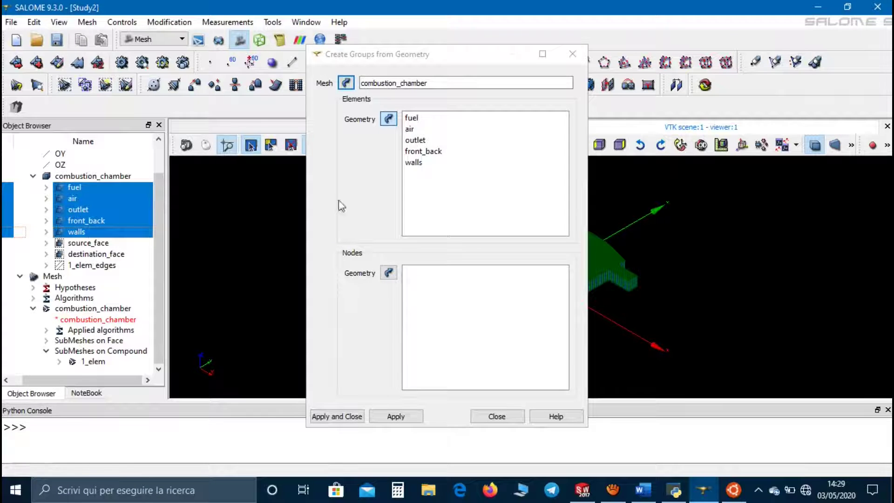
left_click(342, 416)
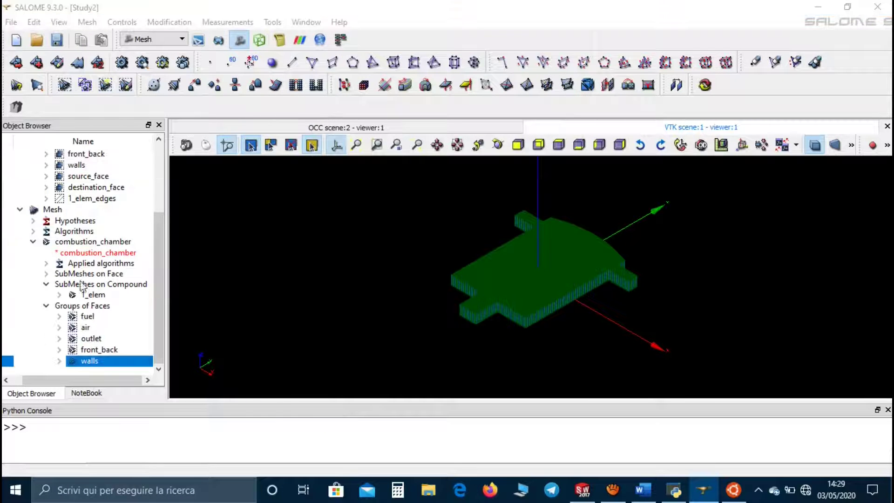
Export the combustion_chamber mesh as an IDEAS .unv file named combustion_chamber into the reactingFoam folder on the desktop
left_click(116, 244)
right_click(116, 243)
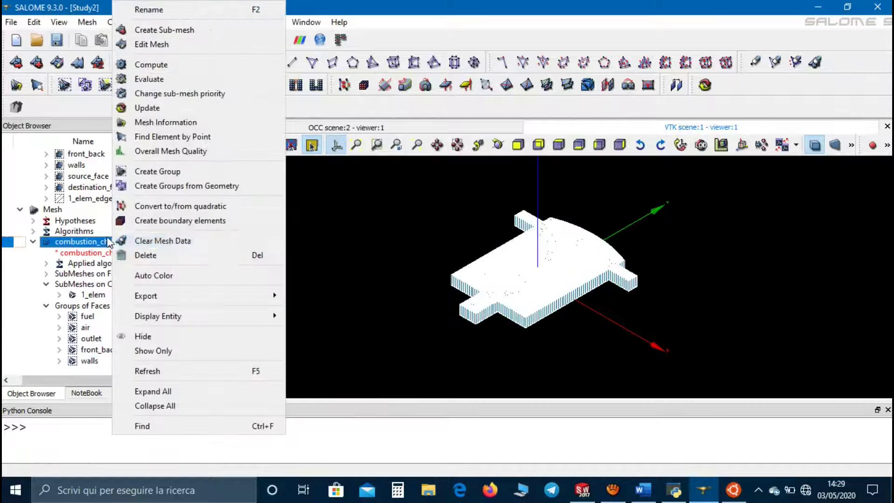
mouse_move(194, 304)
left_click(319, 312)
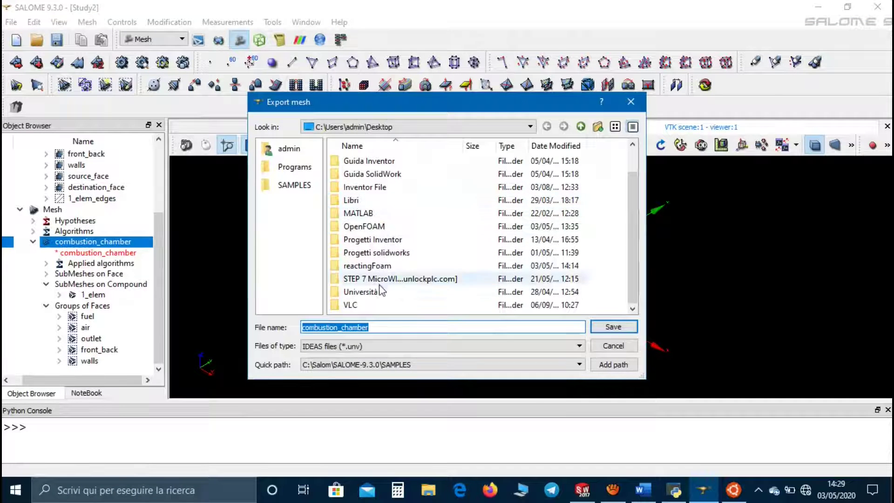
scroll(386, 269, "up", 1)
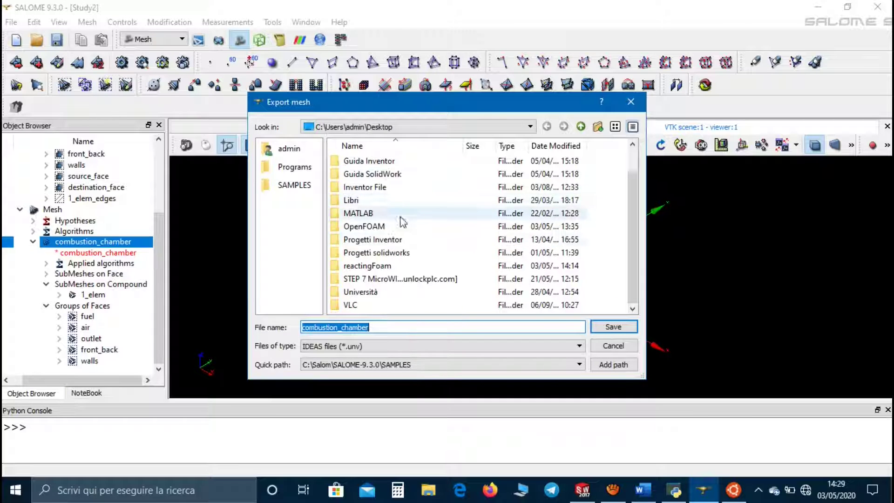
double_click(405, 266)
left_click(614, 326)
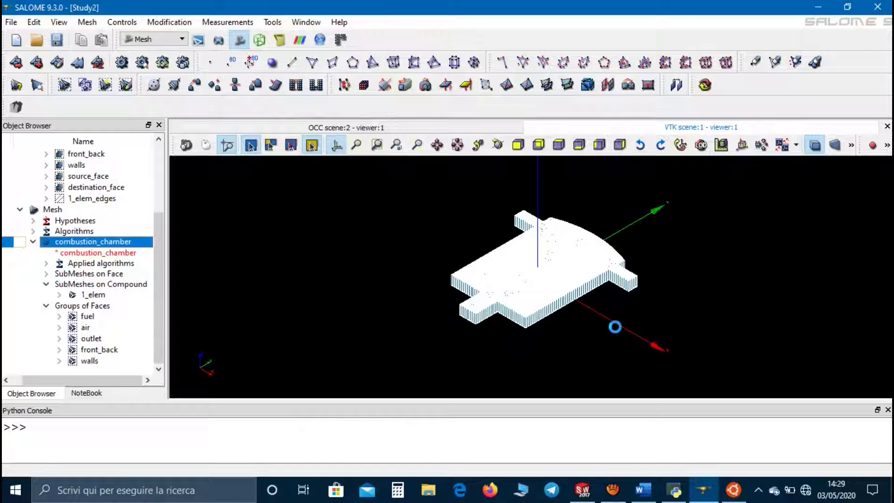
Open the reactingFoam folder from the desktop and switch to the Ubuntu terminal, changing its directory to ../mnt/c/Users/admin/Desktop/reactingFoam/
left_click(817, 7)
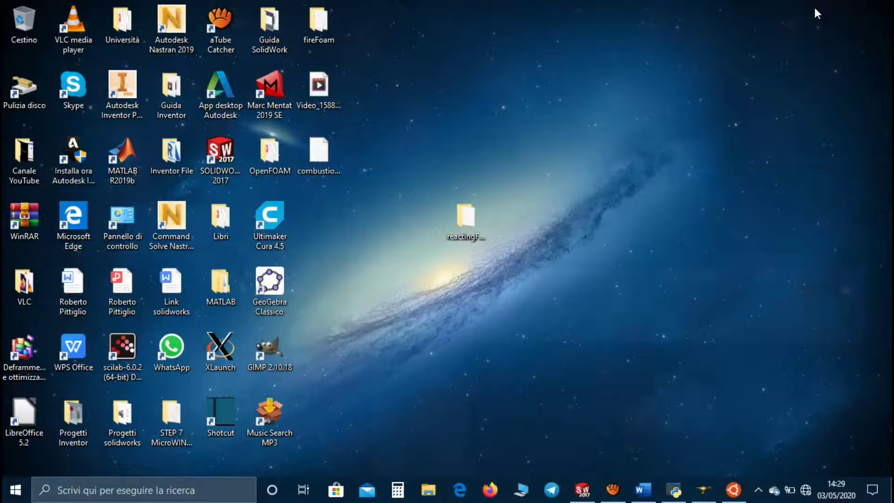
double_click(481, 223)
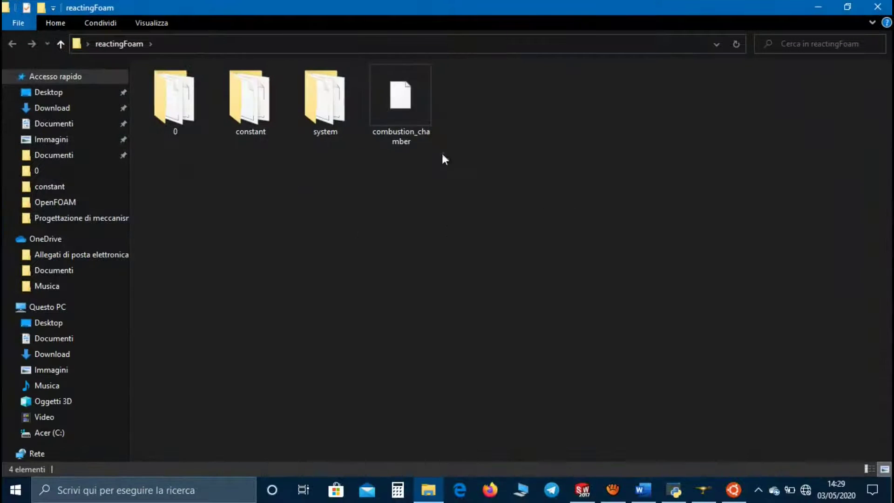
left_click(732, 489)
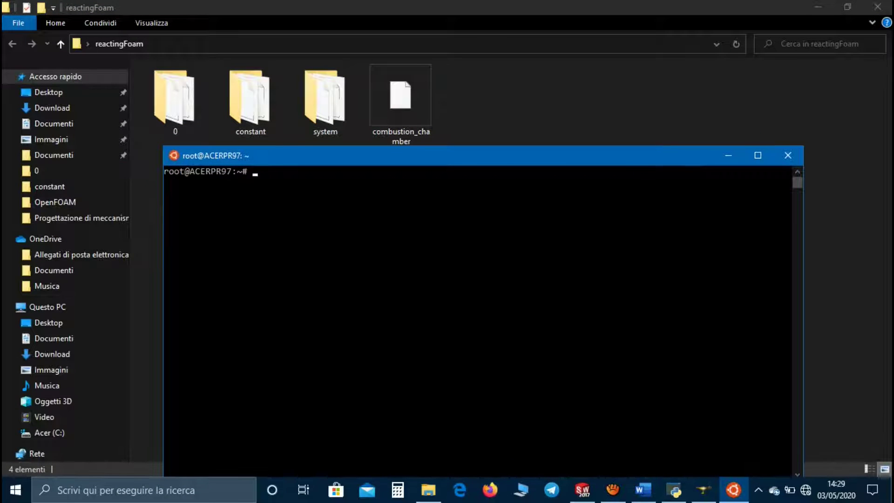
type("cd .")
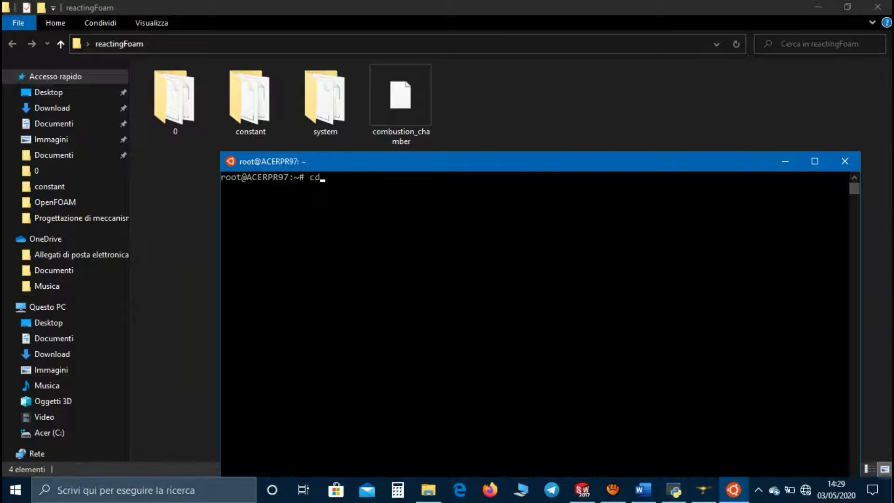
type("./mnt/c/Users/ad")
key("Tab")
type("Des")
key("Tab")
type("re")
key("Tab")
key("Return")
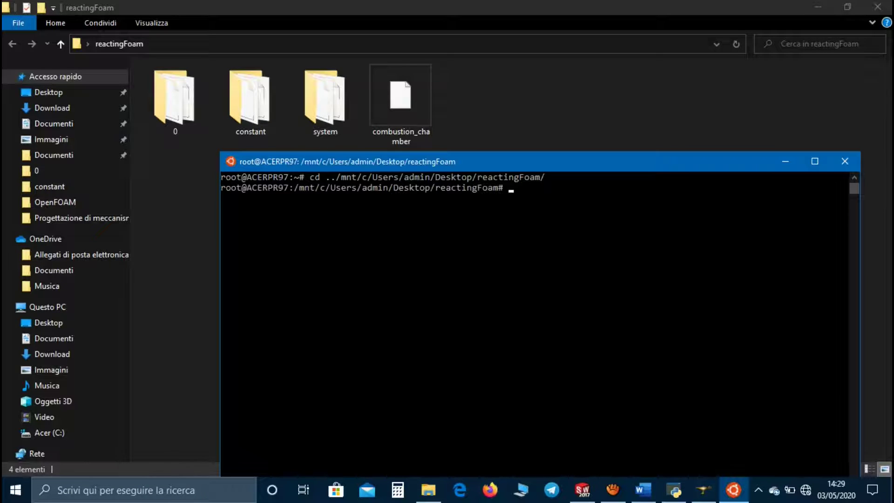
Convert the exported combustion_chamber mesh to OpenFOAM format by running ideasUnvToFoam in the case directory
type("ideas")
key("Tab")
type("co")
key("Tab")
key("Return")
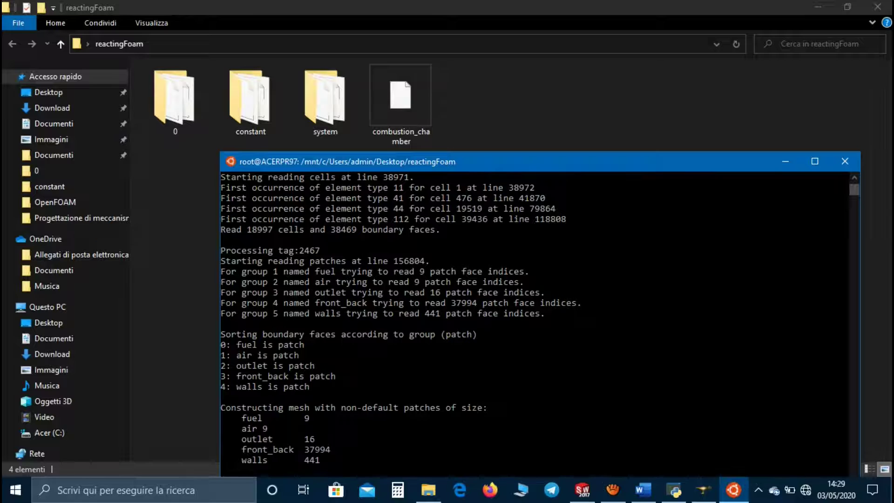
Switch to File Explorer and open the boundary file from constant/polyMesh in Notepad (Blocco note)
left_click(266, 106)
double_click(266, 106)
double_click(228, 91)
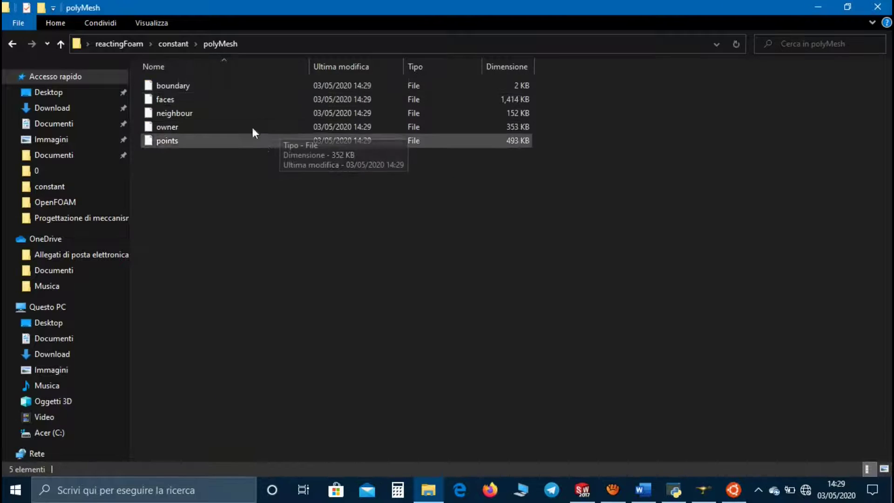
left_click(233, 85)
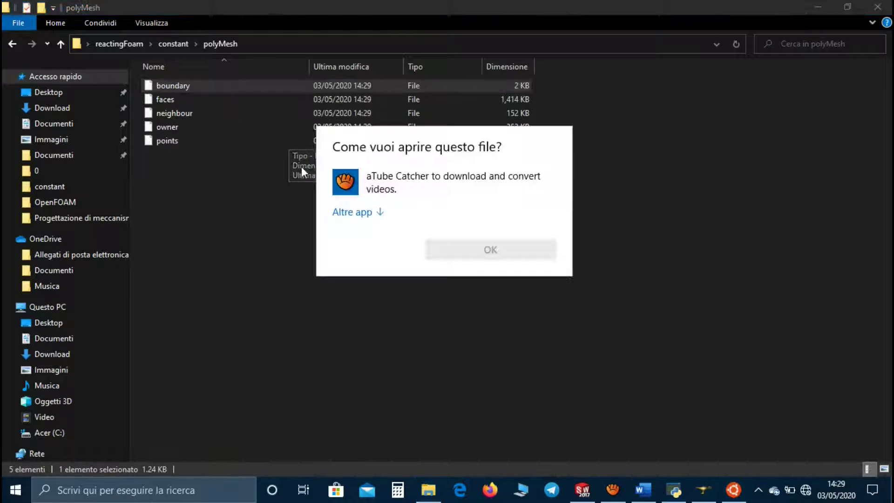
left_click(354, 209)
left_click(419, 211)
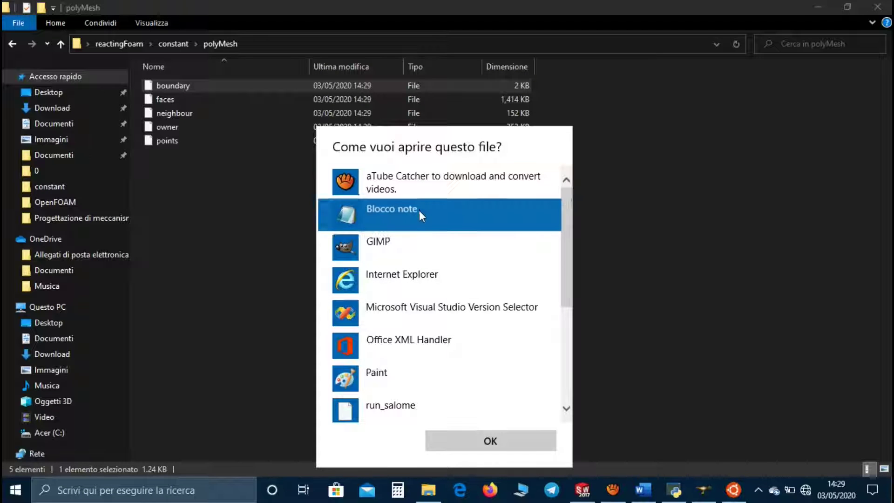
left_click(501, 443)
Change the type of the front_back patch in the boundary file to empty
scroll(531, 254, "down", 6)
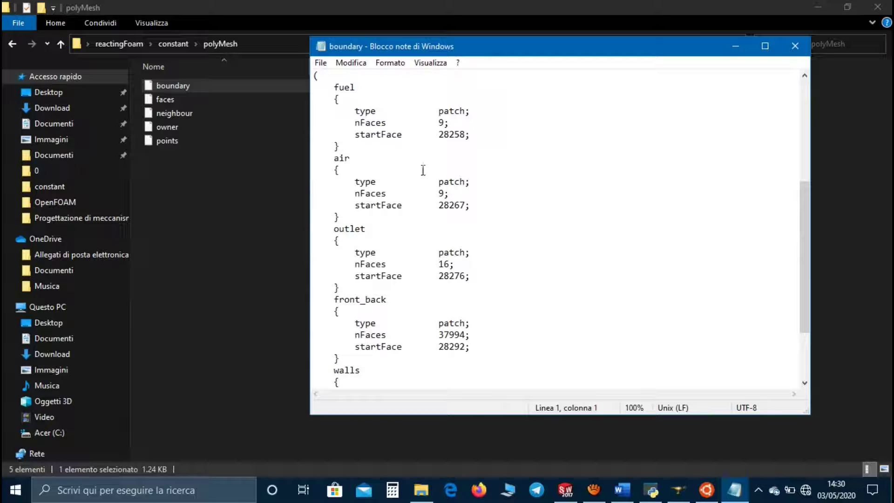
scroll(377, 249, "down", 2)
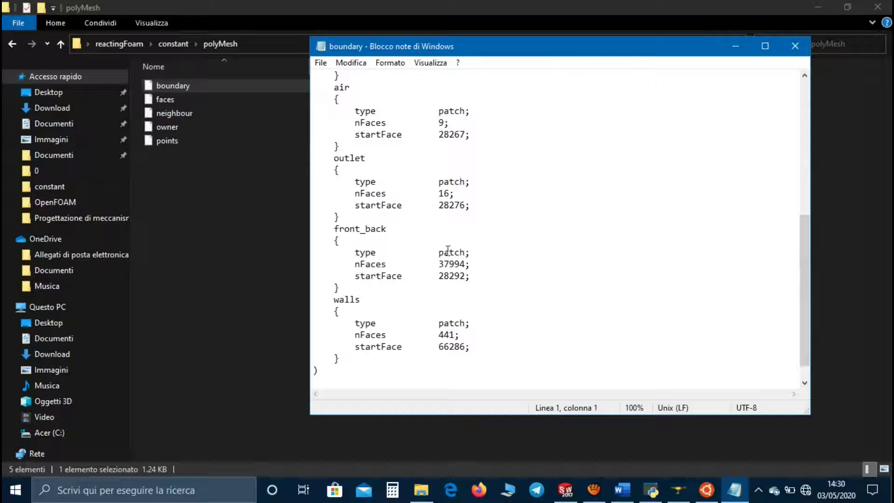
left_click_drag(440, 252, 466, 253)
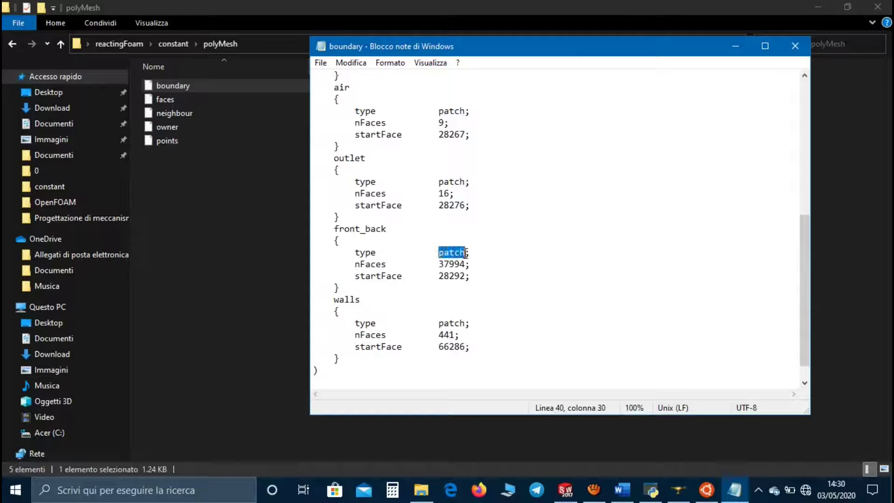
type("empty")
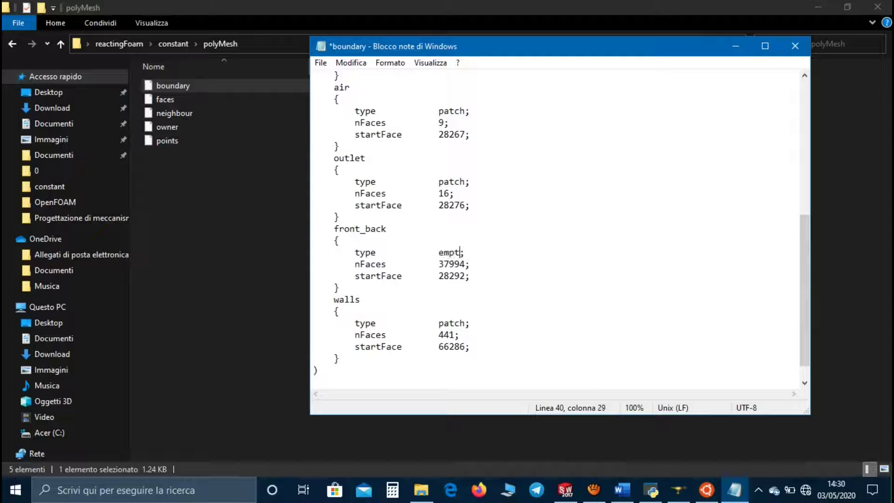
Change the type of the walls patch to wall, then save and close the boundary file
left_click_drag(439, 323, 465, 322)
type("wall")
left_click(321, 63)
left_click(338, 122)
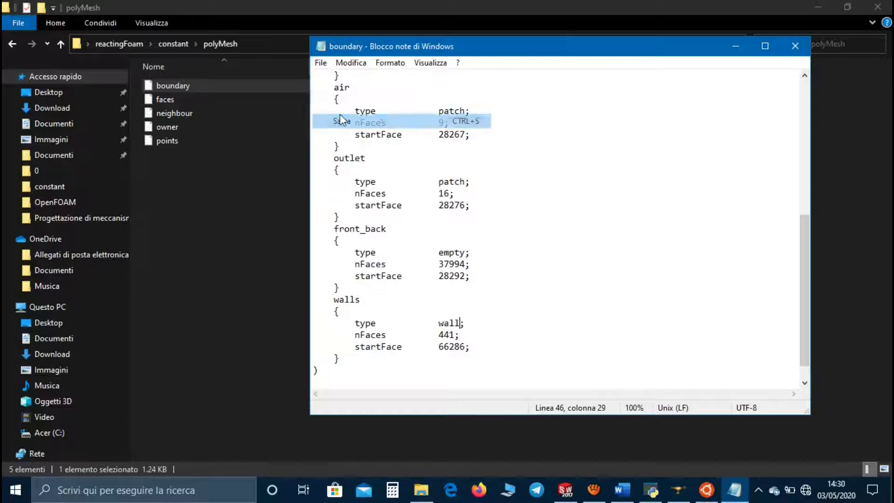
left_click(795, 46)
Open chemistryProperties from the constant folder in Notepad (Blocco note), review its solver, EulerImplicitCoeffs and odeCoeffs settings, and close it
key("alt+Up")
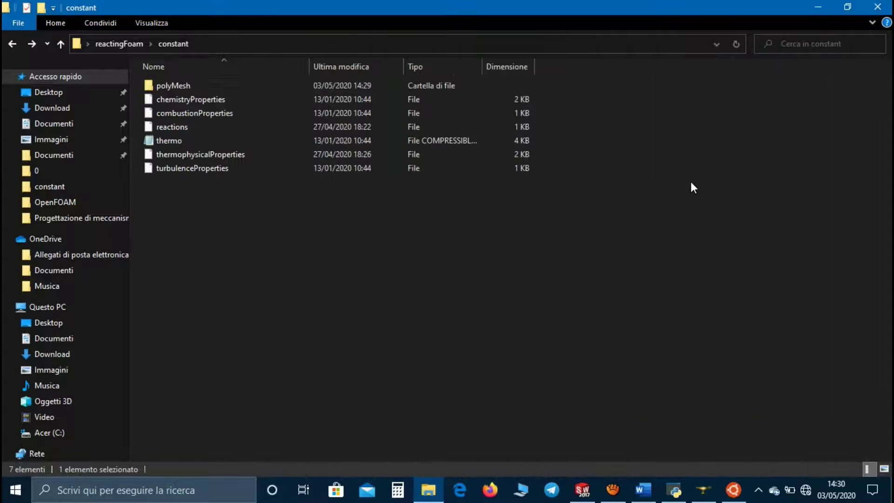
double_click(254, 99)
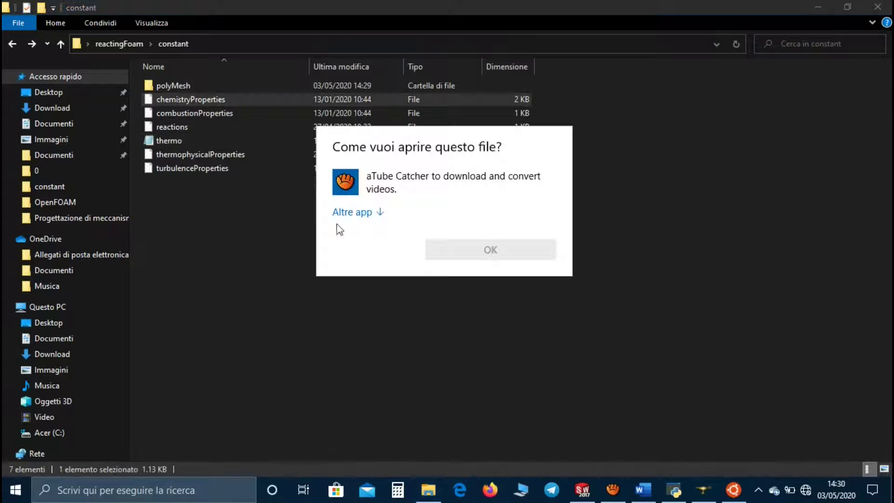
left_click(359, 212)
double_click(361, 216)
scroll(618, 295, "down", 3)
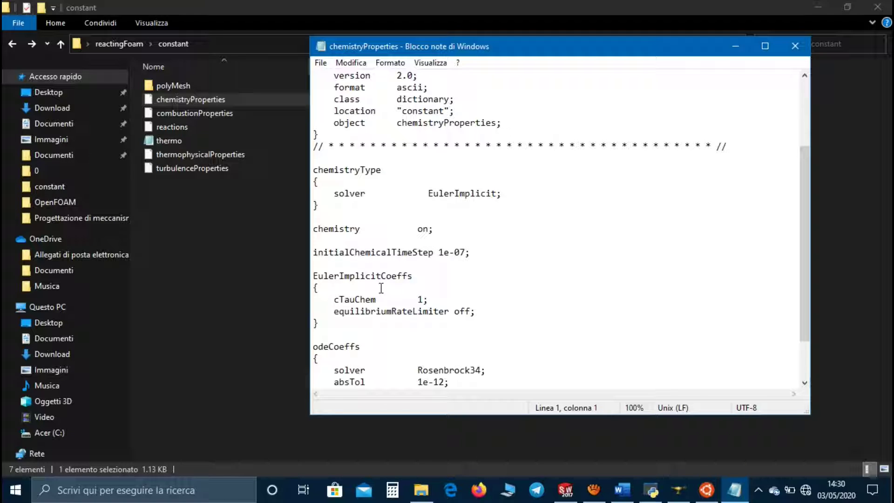
left_click_drag(334, 311, 450, 313)
left_click(474, 288)
scroll(464, 312, "down", 2)
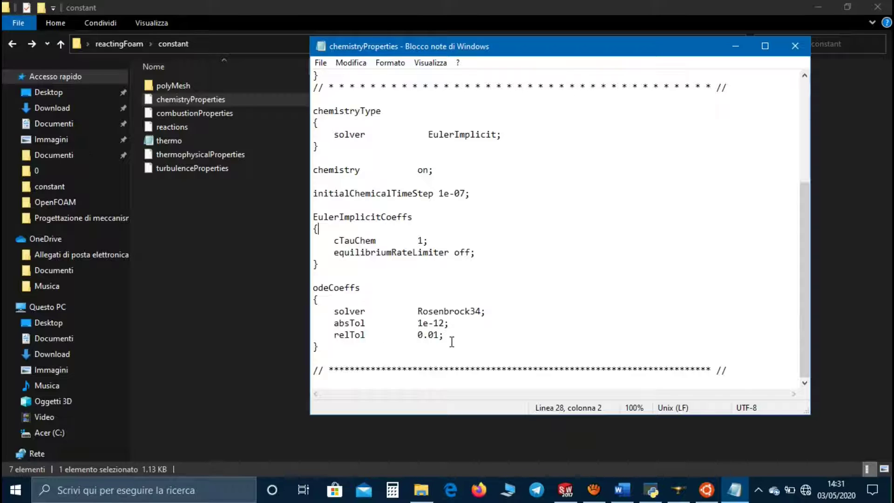
left_click(795, 49)
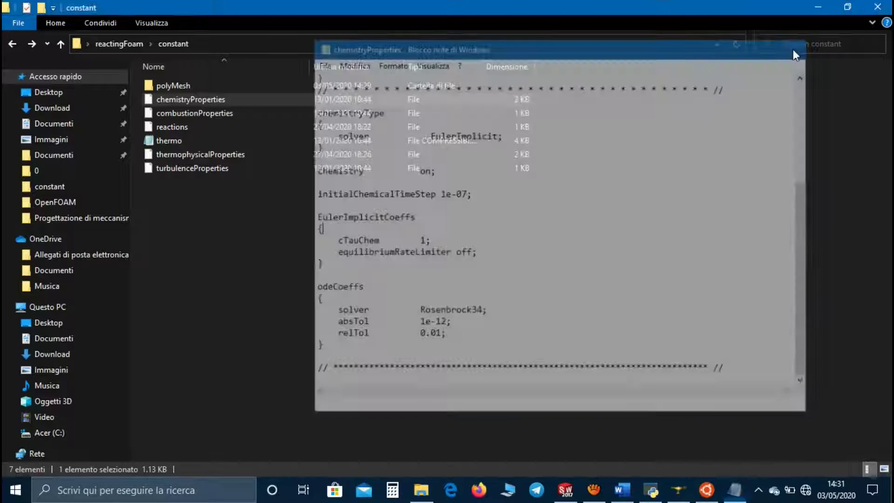
Open combustionProperties in Notepad (Blocco note), check the combustion model settings, and close it
double_click(393, 112)
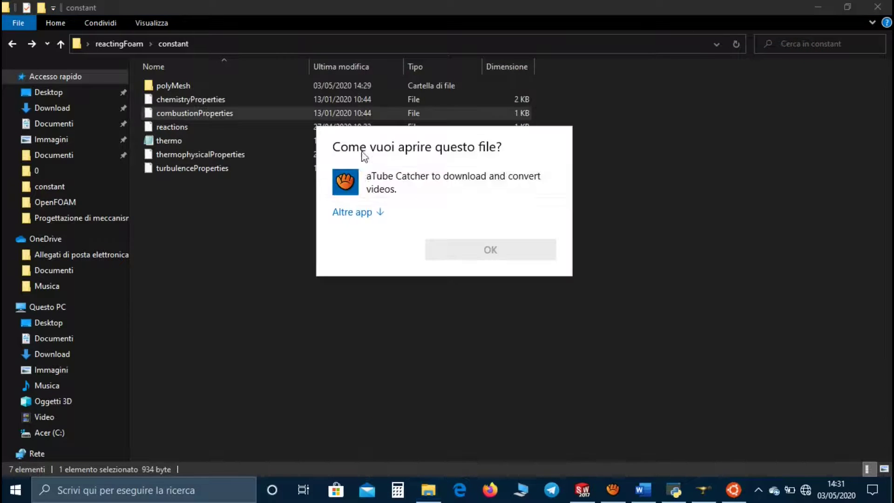
left_click(359, 210)
left_click(368, 211)
left_click(480, 438)
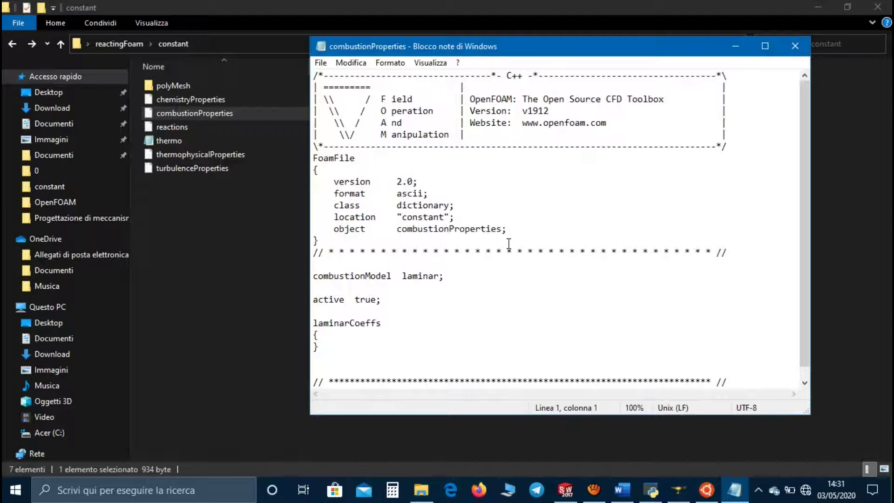
left_click(793, 50)
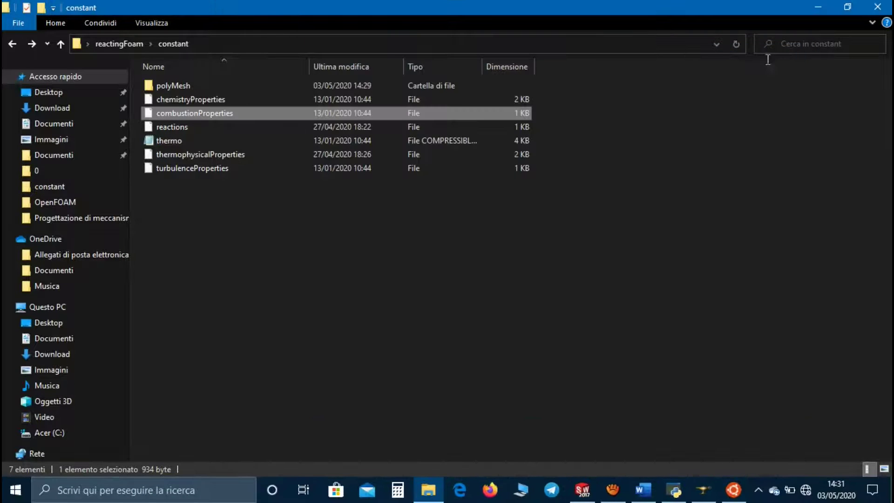
Open the reactions file in Notepad (Blocco note), review its elements, species and methaneReaction equation, and close it
left_click(340, 122)
left_click(366, 210)
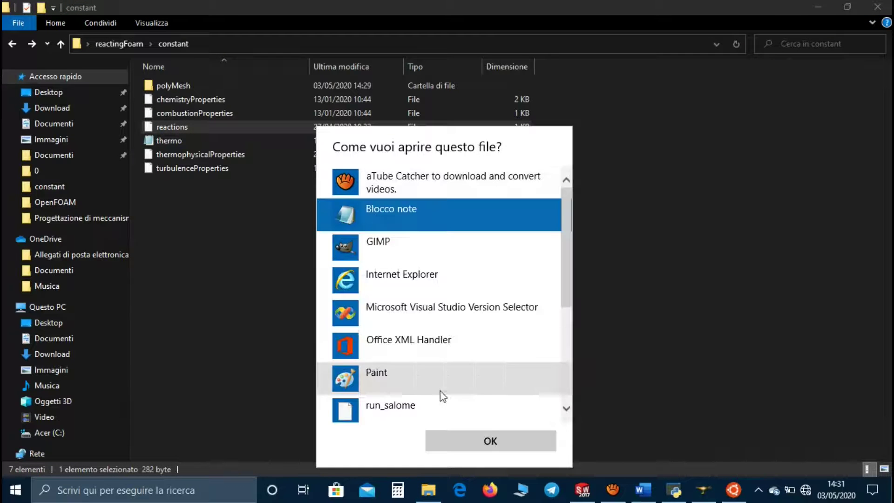
left_click(453, 438)
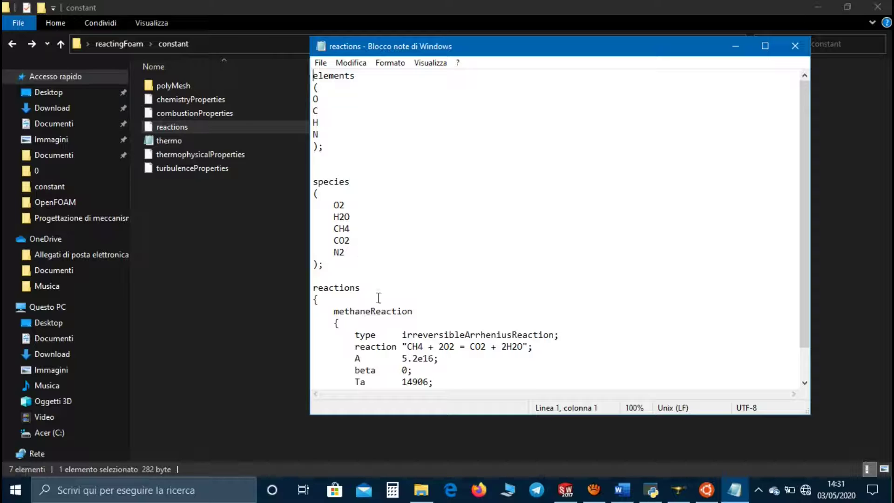
scroll(379, 298, "down", 1)
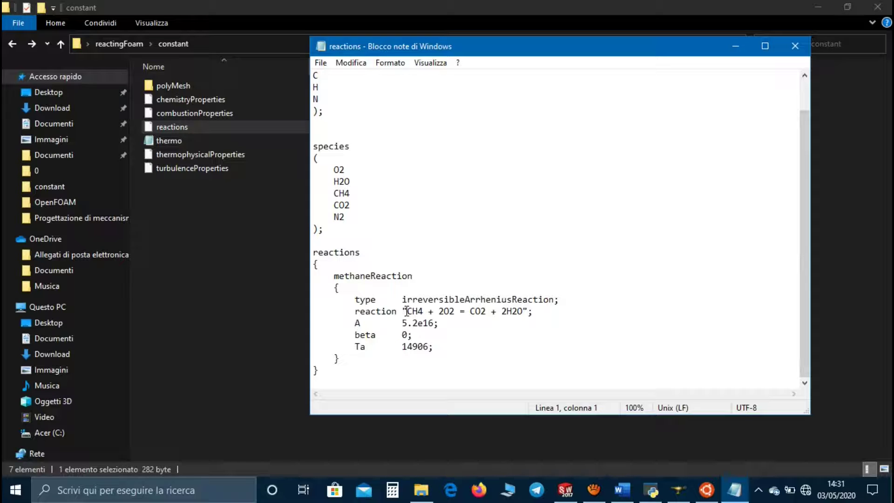
left_click_drag(404, 311, 533, 312)
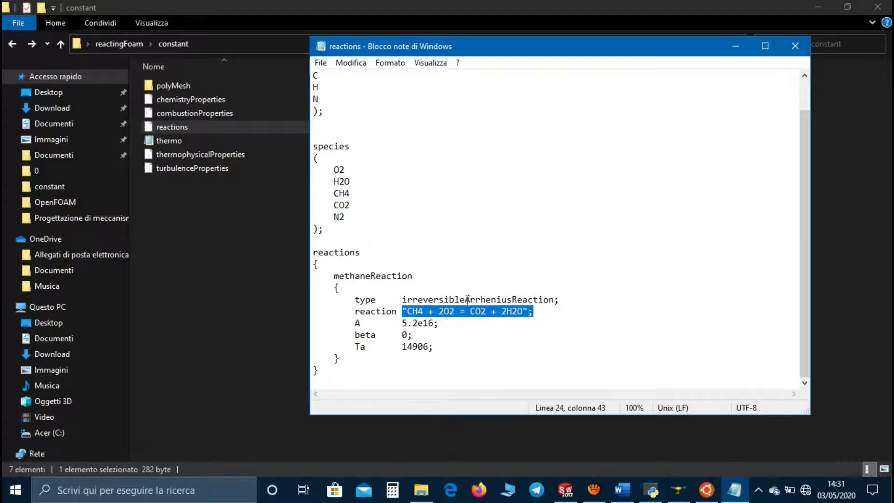
left_click(796, 46)
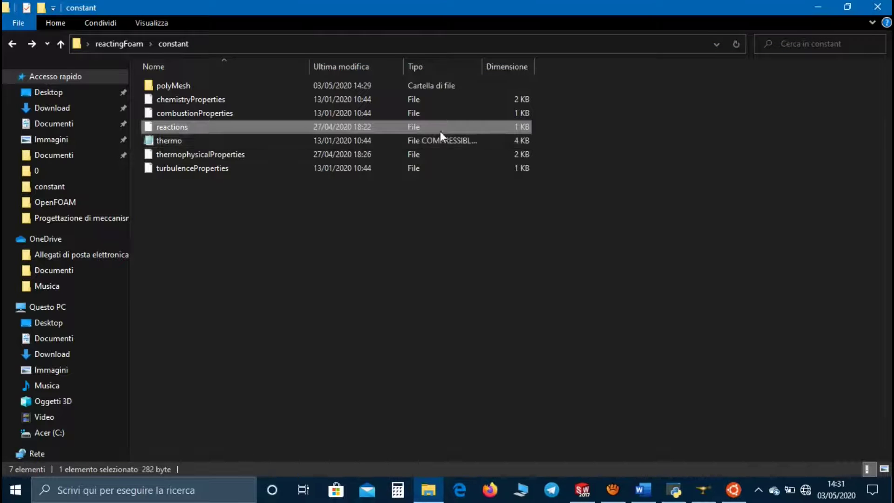
Open thermophysicalProperties in Notepad (Blocco note), review the thermoType, inertSpecie and chemistry file entries, and close it
double_click(377, 152)
left_click(373, 213)
left_click(373, 209)
left_click(487, 437)
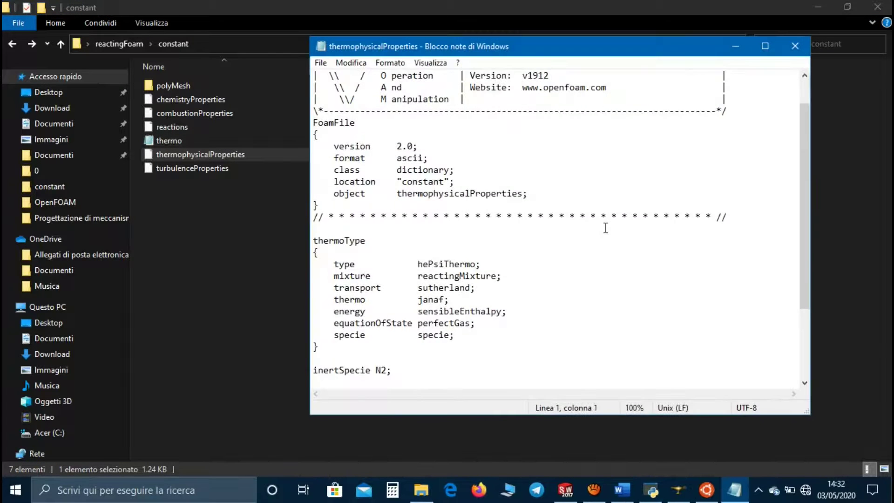
scroll(606, 228, "down", 2)
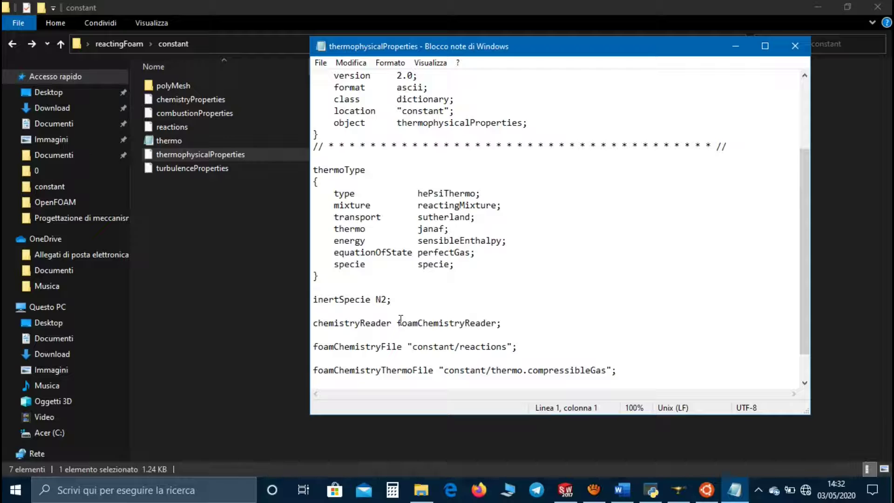
scroll(506, 333, "down", 1)
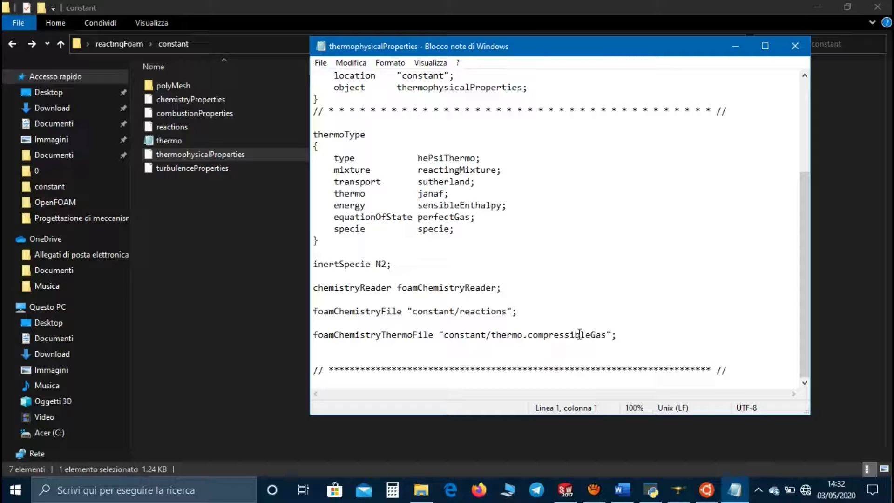
left_click(796, 50)
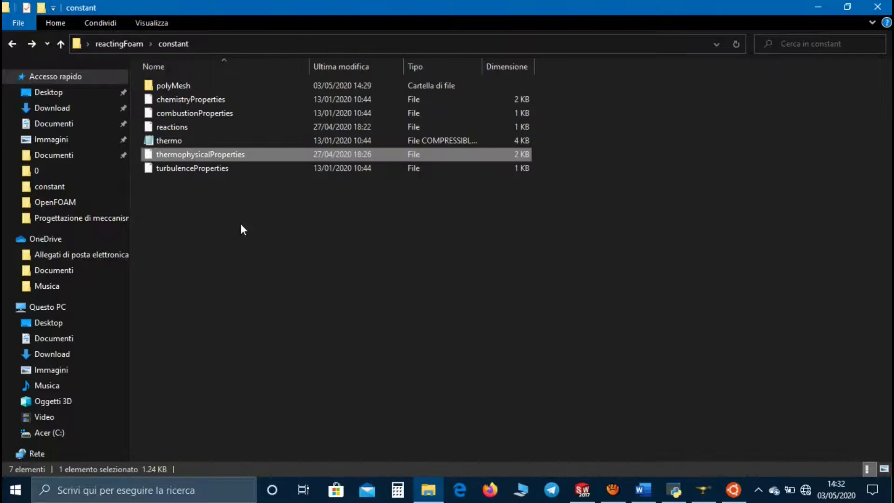
Open turbulenceProperties in Notepad (Blocco note), check its simulationType, and close it
double_click(217, 168)
left_click(347, 209)
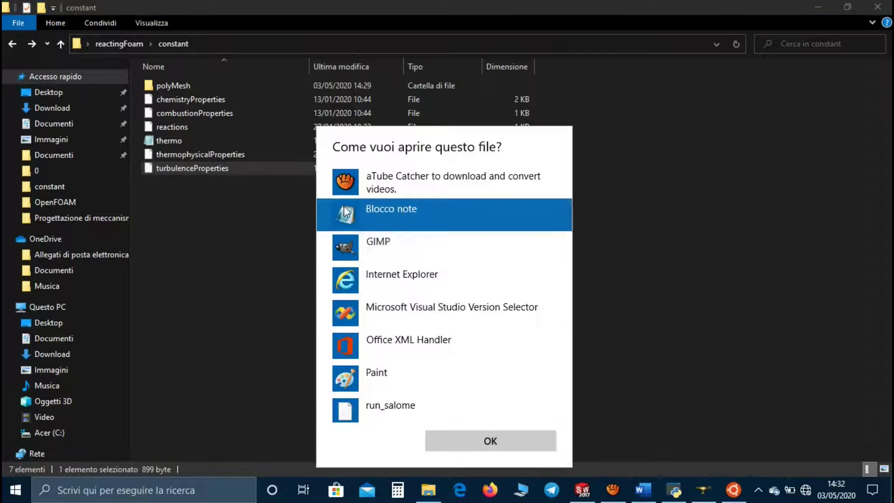
left_click(471, 442)
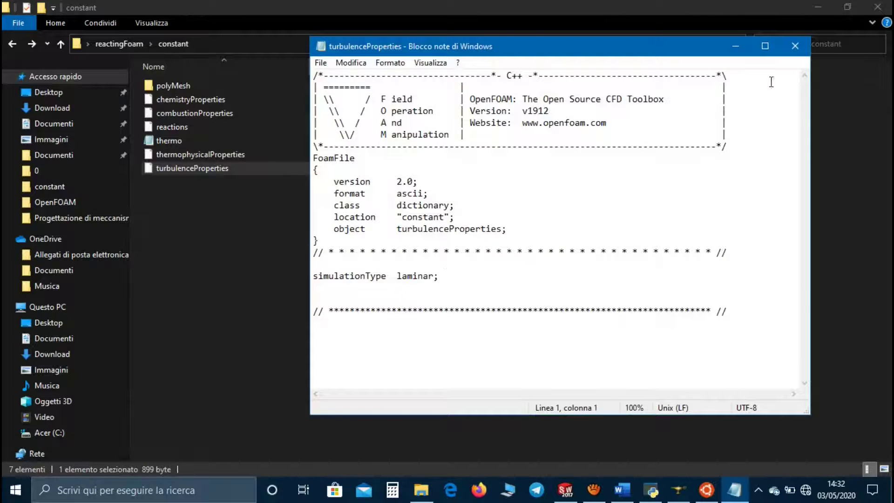
left_click(796, 45)
Open Ydefault from the case's 0 folder in Notepad (Blocco note), review its boundary conditions, including the outlet type, and close it
key("BackSpace")
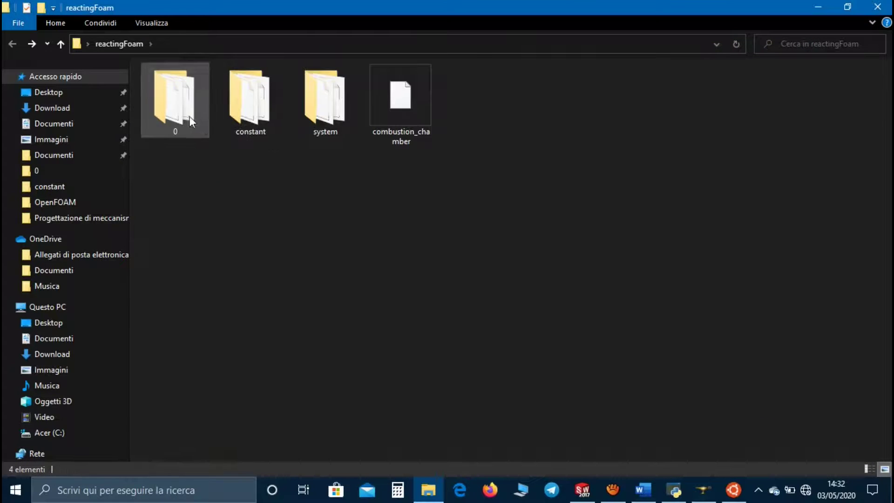
double_click(190, 116)
double_click(257, 209)
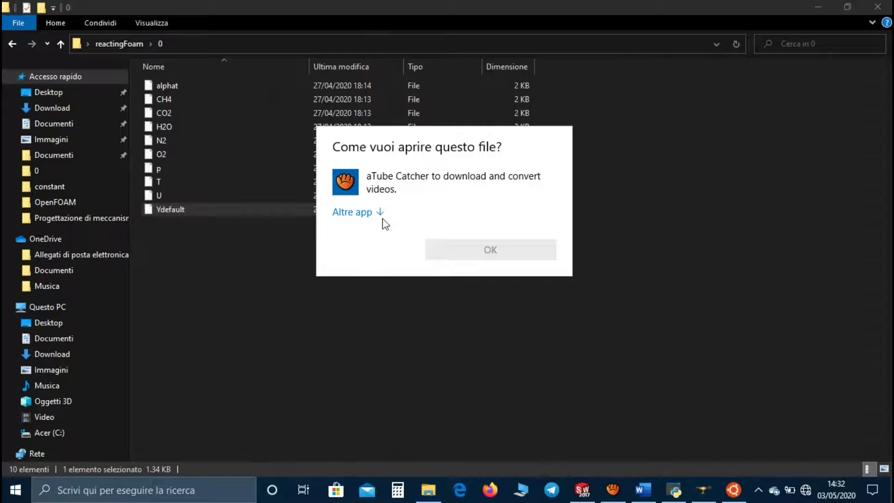
left_click(382, 218)
left_click(382, 219)
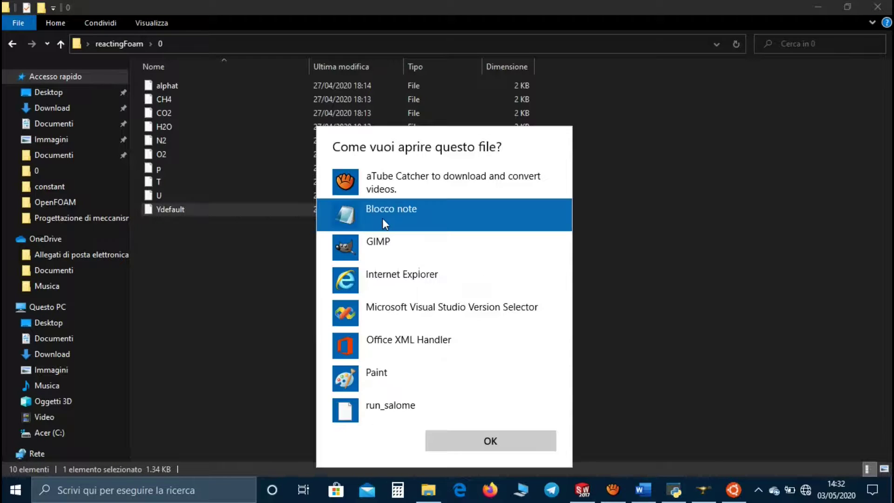
left_click(463, 437)
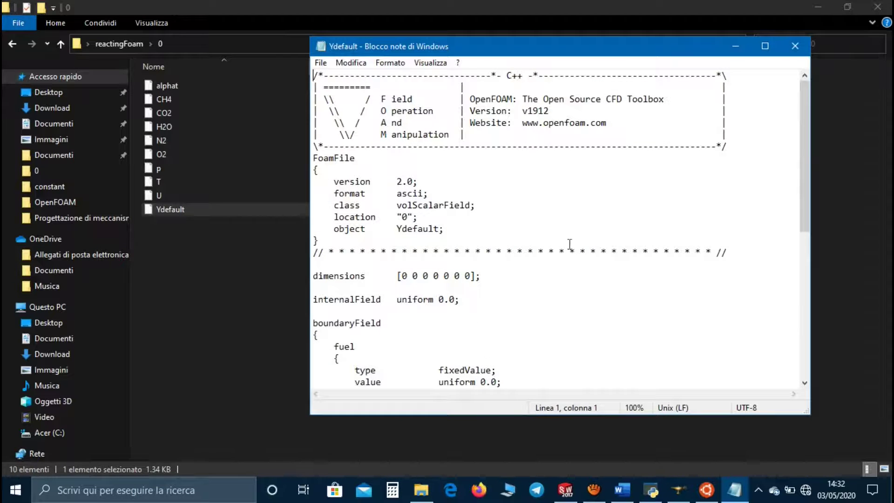
scroll(570, 245, "down", 7)
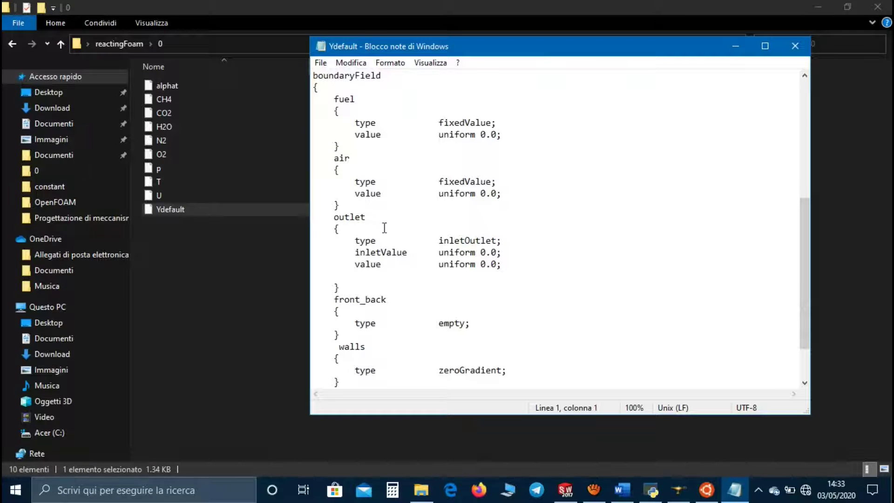
left_click(438, 239)
left_click_drag(438, 240, 497, 240)
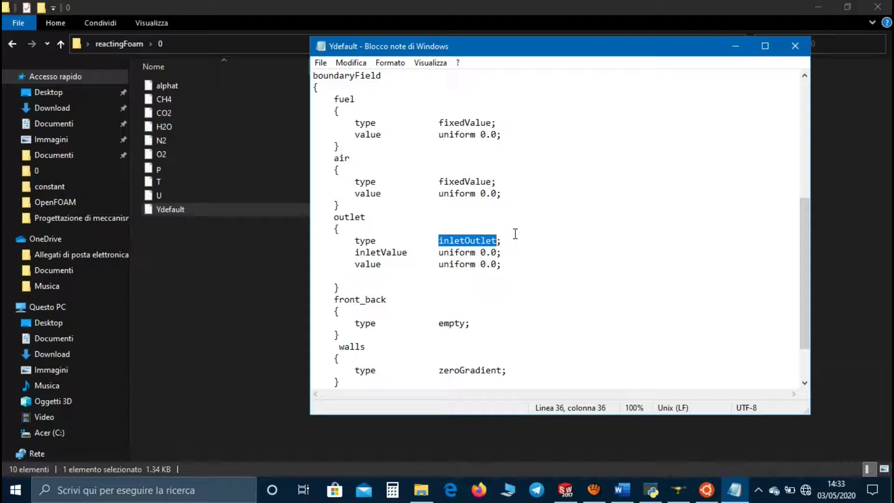
scroll(514, 234, "down", 2)
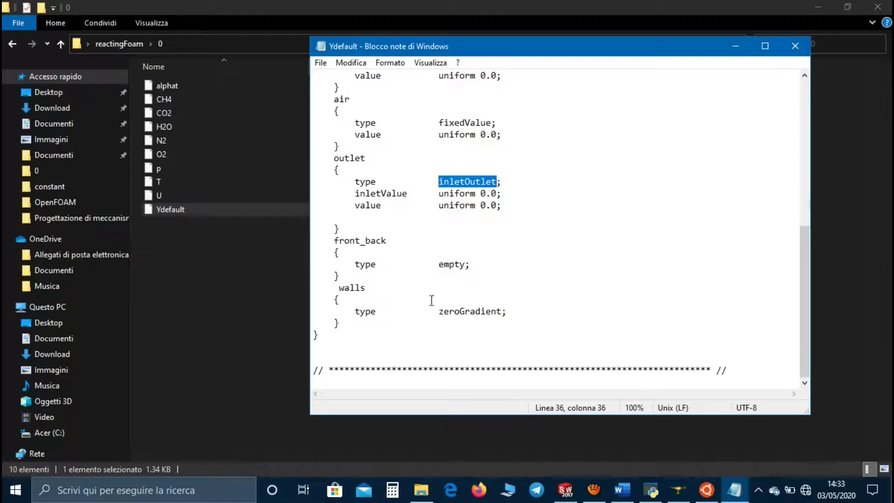
left_click(795, 45)
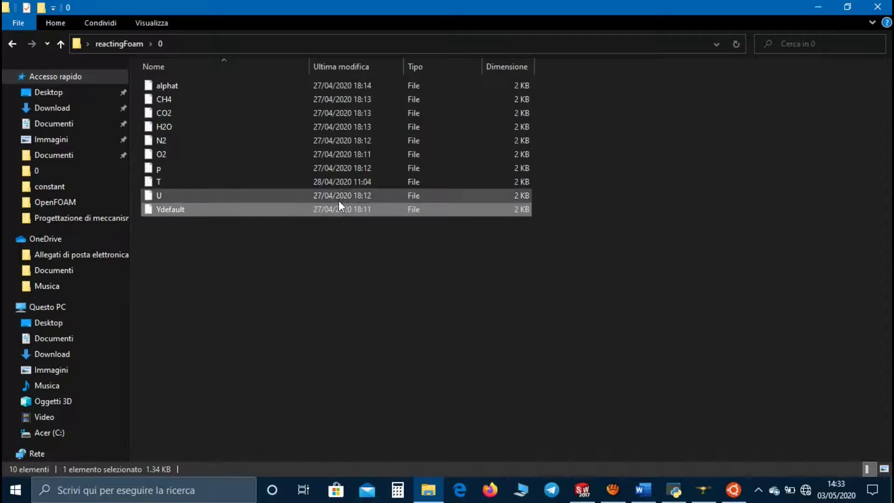
Open the U file in Notepad (Blocco note), review the velocity boundary conditions of all patches, and close it
double_click(339, 198)
left_click(371, 232)
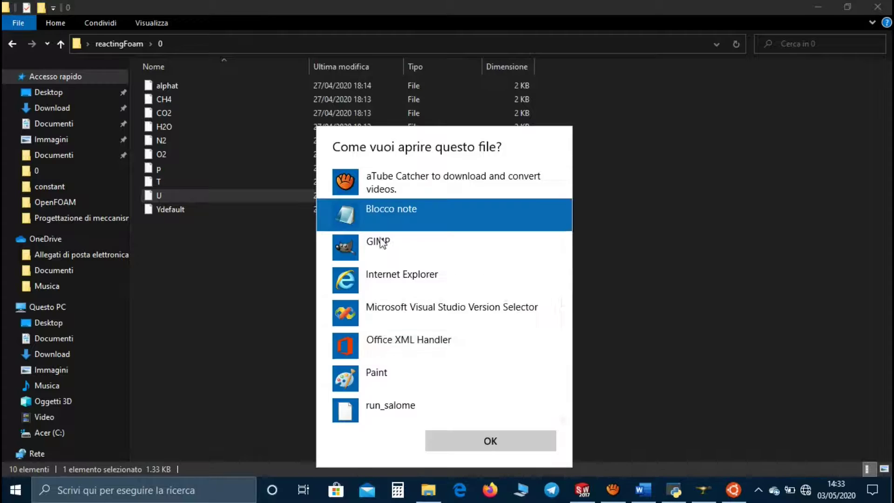
left_click(438, 444)
scroll(496, 255, "down", 4)
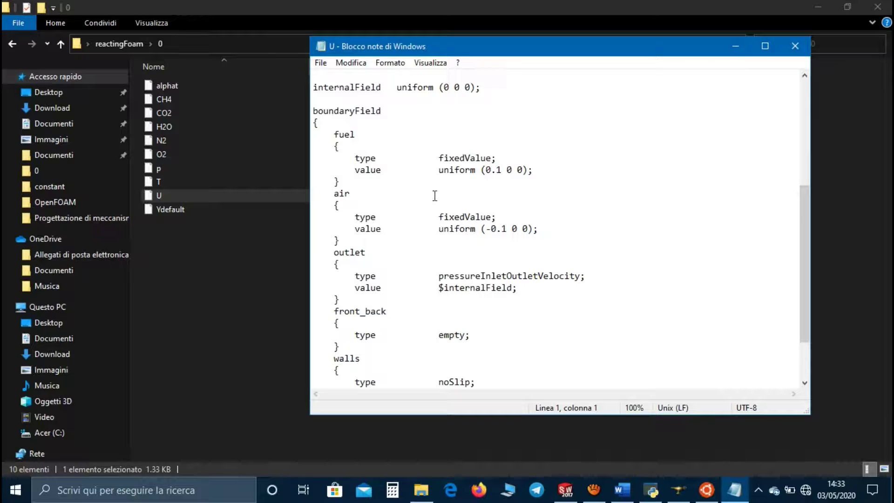
scroll(434, 196, "down", 2)
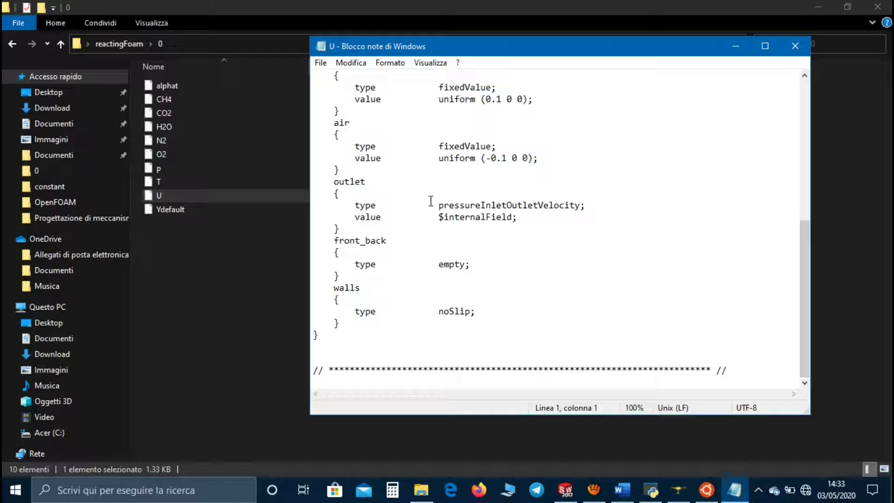
left_click(795, 45)
Open the T file in Notepad (Blocco note) and review the temperature boundary conditions of all patches
double_click(298, 186)
left_click(358, 210)
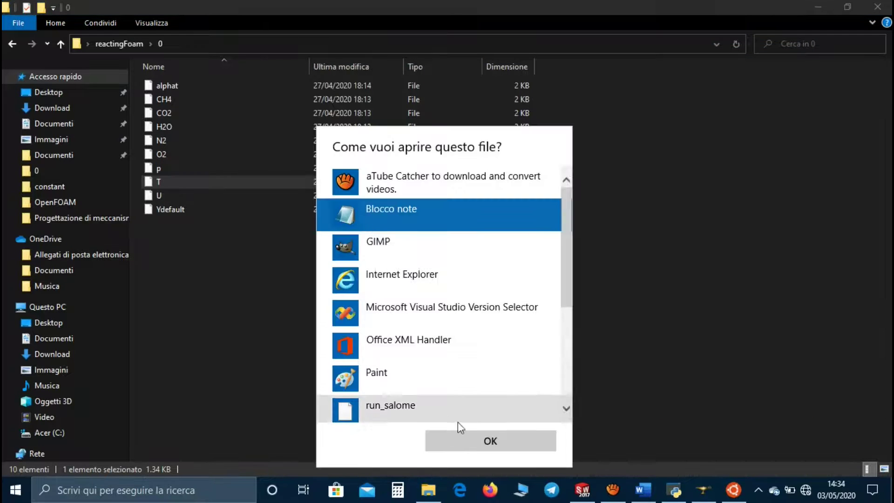
left_click(466, 440)
scroll(511, 246, "down", 6)
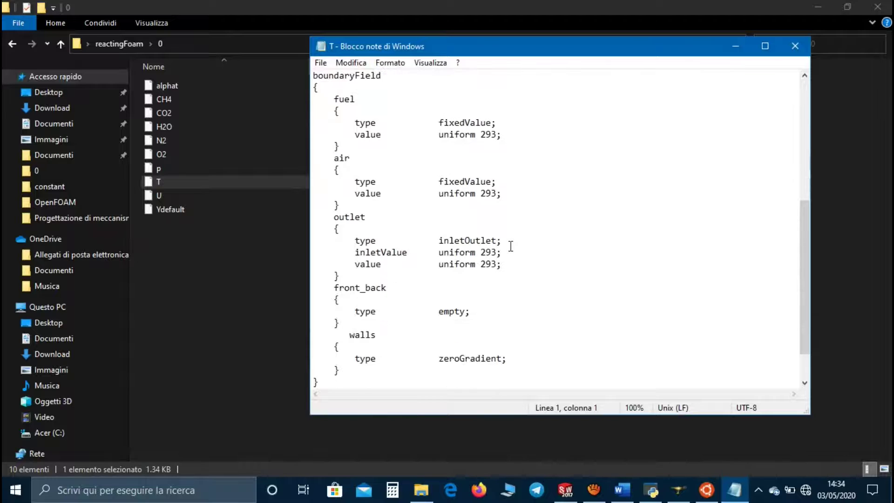
scroll(511, 246, "down", 1)
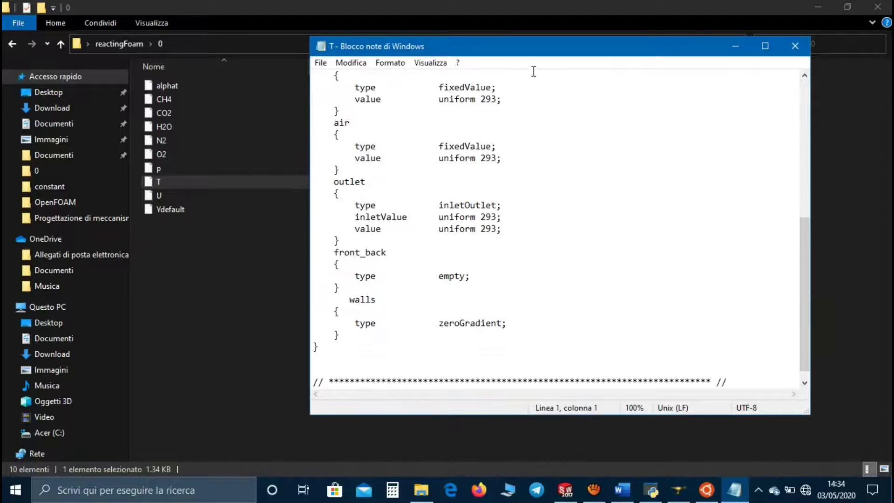
scroll(472, 110, "up", 1)
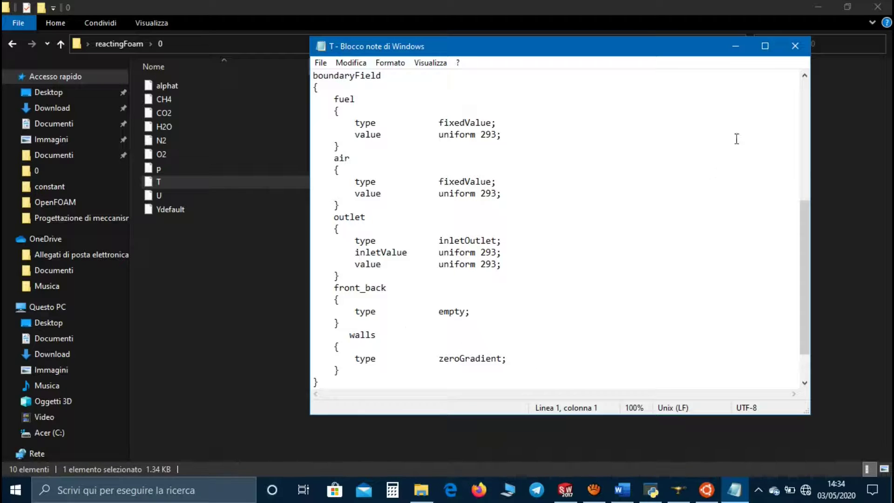
Close the T file, and open the p file in Notepad (Blocco note) to review the pressure boundary conditions before closing it
left_click(795, 45)
double_click(343, 171)
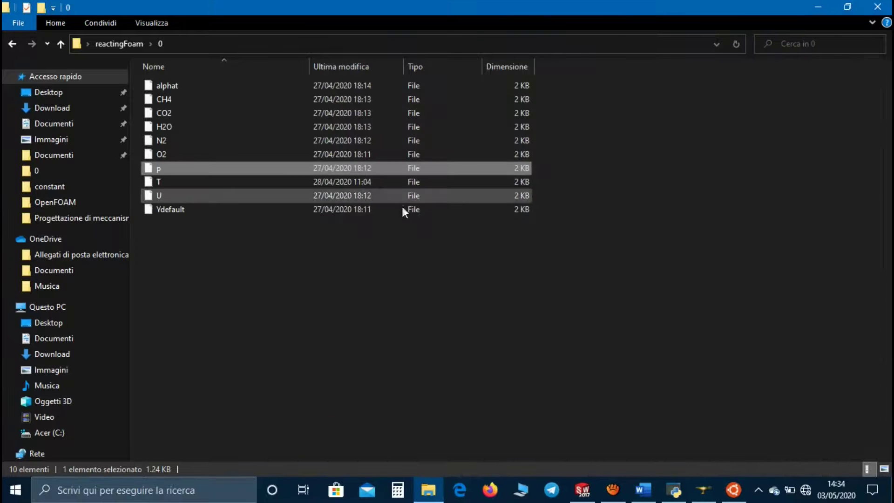
left_click(380, 211)
double_click(396, 219)
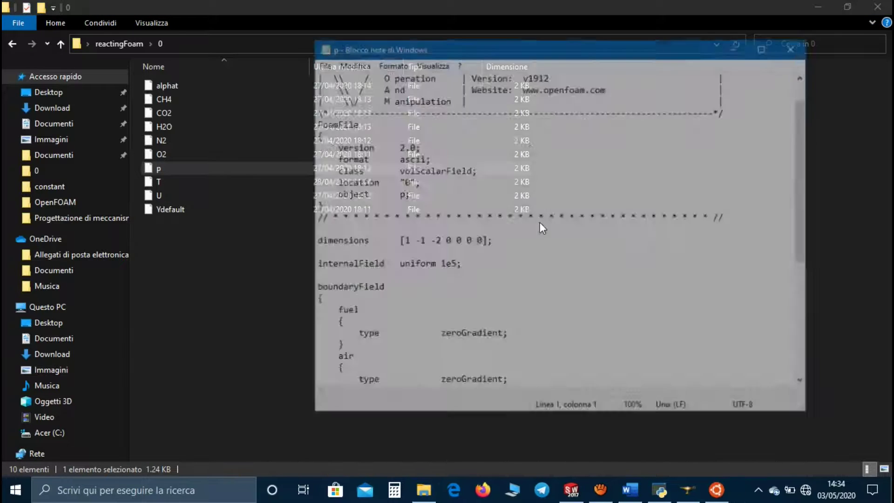
scroll(531, 223, "down", 1)
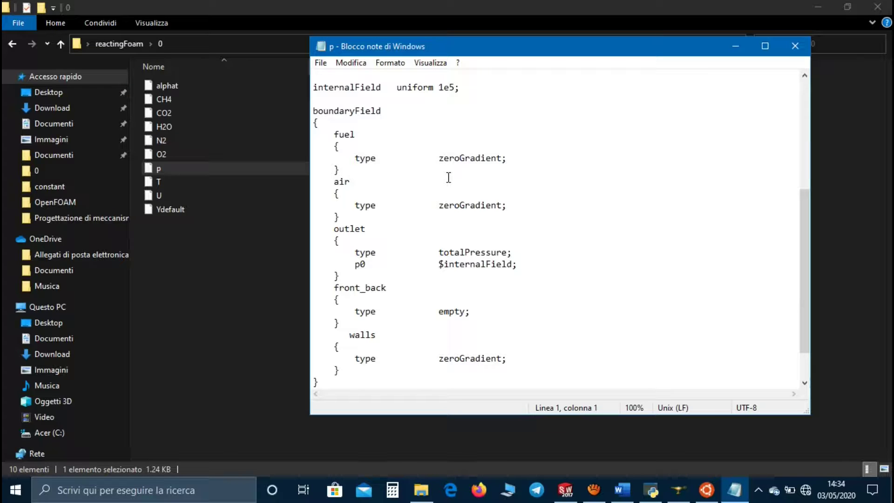
left_click(795, 46)
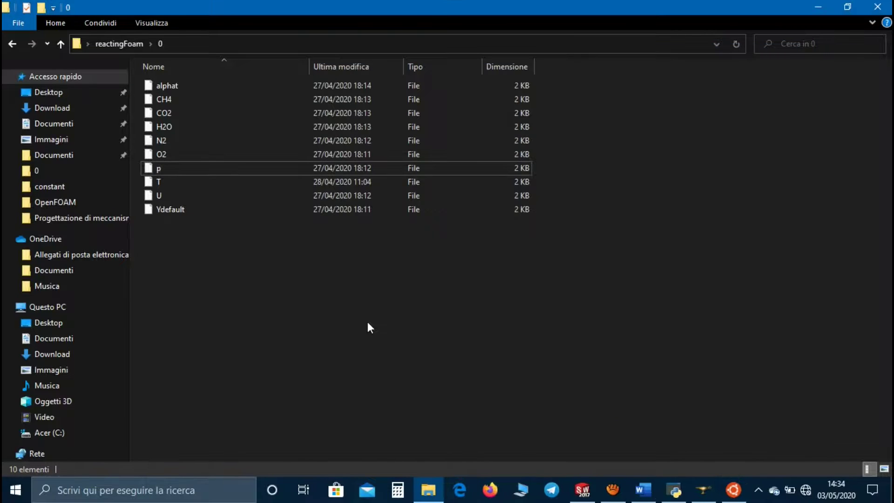
Open the alphat file in Notepad (Blocco note) and review the boundary conditions of all patches, including the wall function
double_click(214, 85)
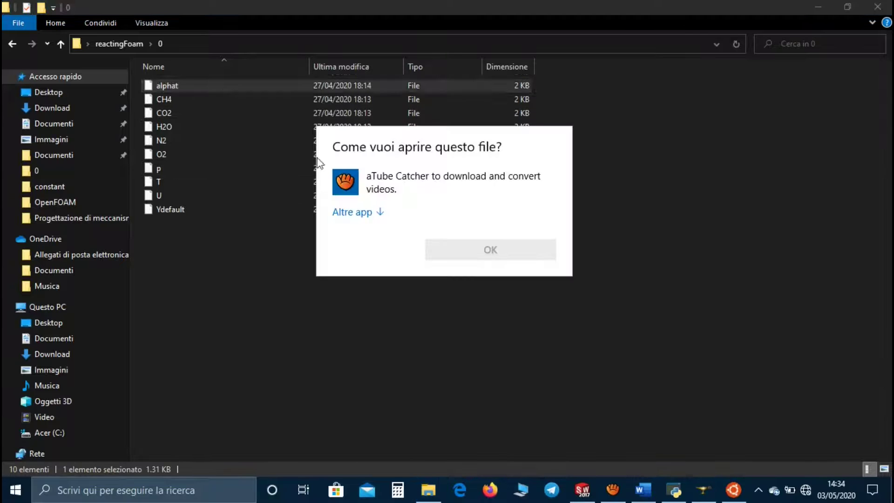
left_click(354, 212)
left_click(489, 439)
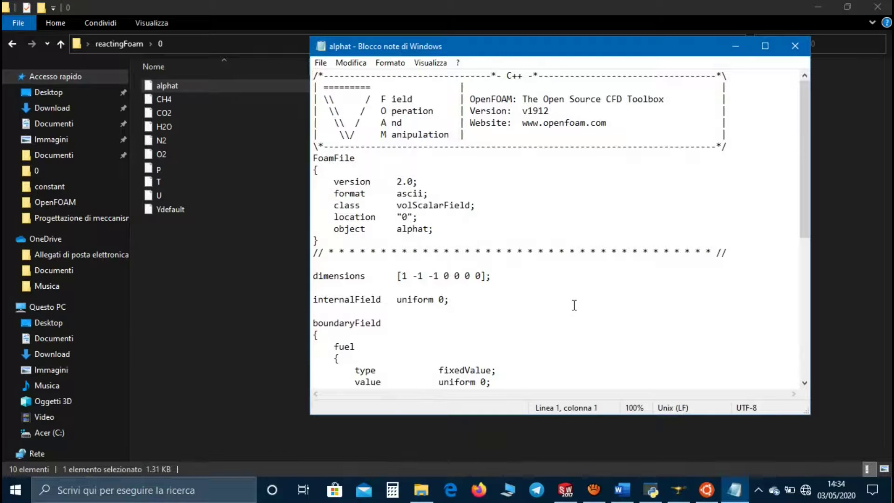
scroll(574, 305, "down", 7)
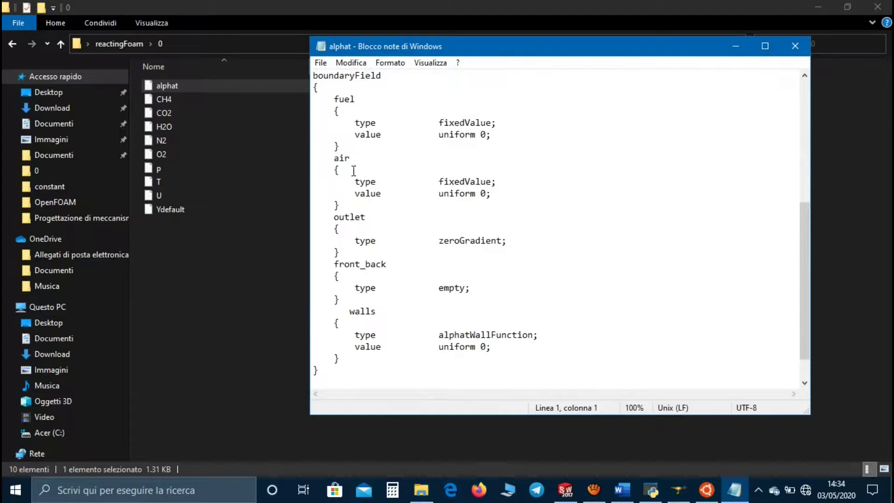
scroll(372, 177, "down", 1)
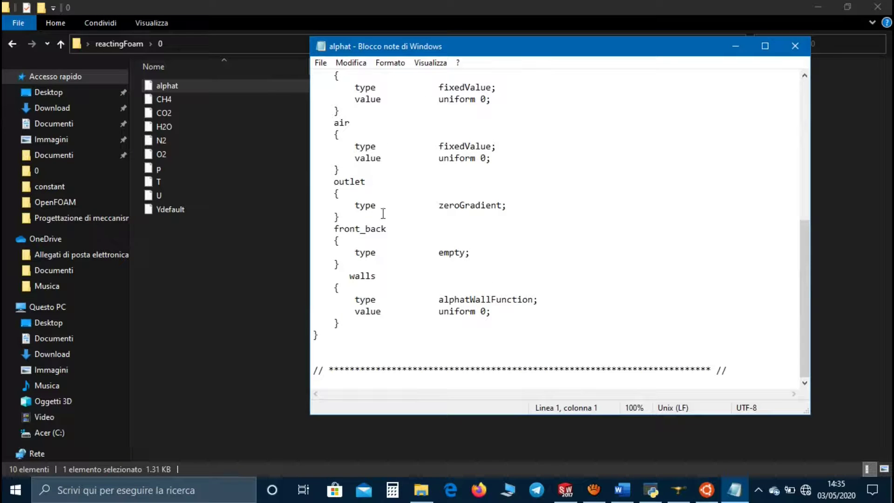
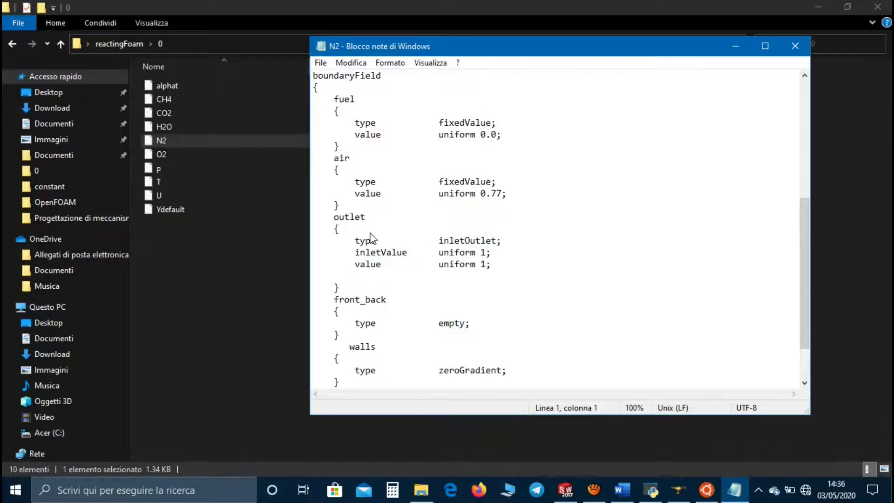
Finish checking the N2 file's patches and close it, and review the H2O file's boundary conditions in Notepad (Blocco note) before closing it
scroll(409, 239, "down", 2)
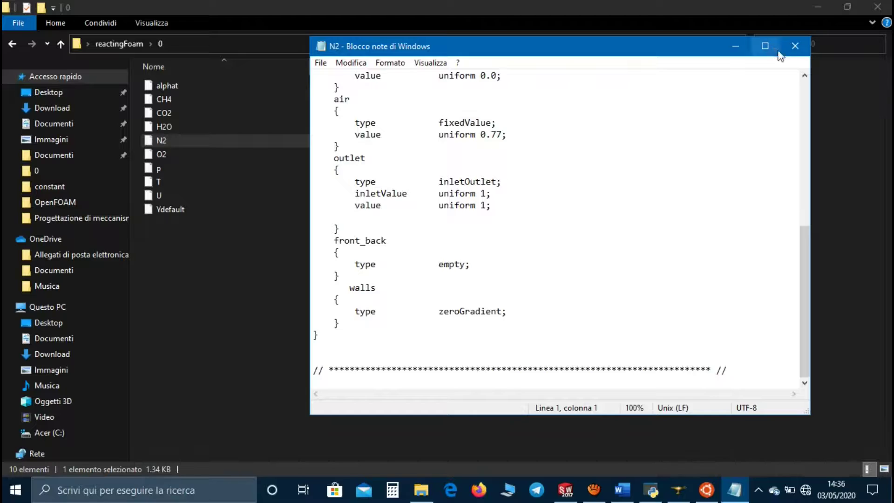
left_click(795, 46)
double_click(388, 127)
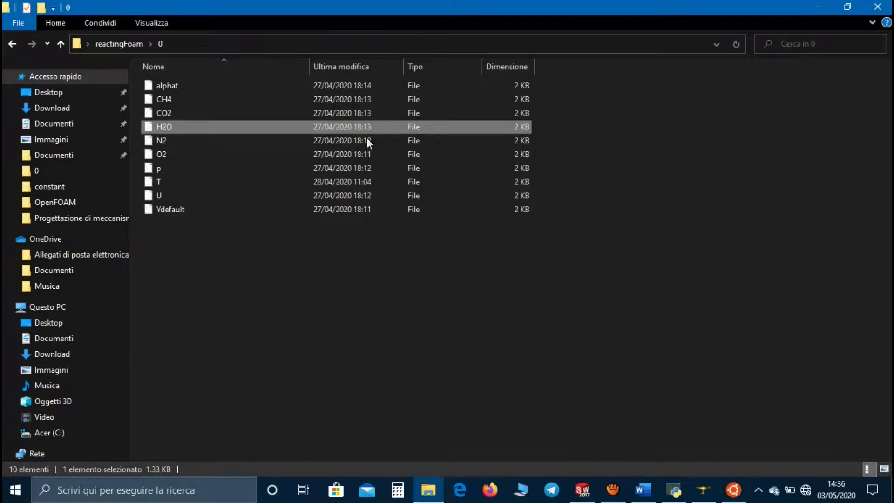
left_click(356, 212)
left_click(489, 438)
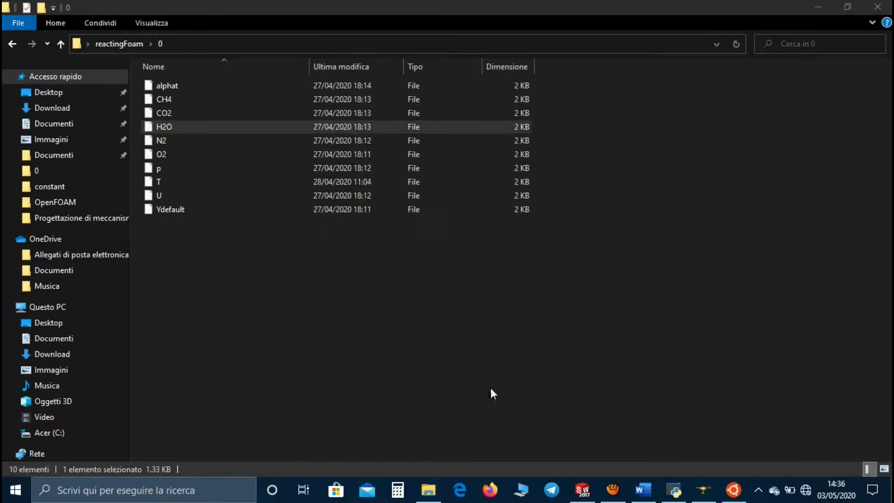
scroll(556, 241, "down", 5)
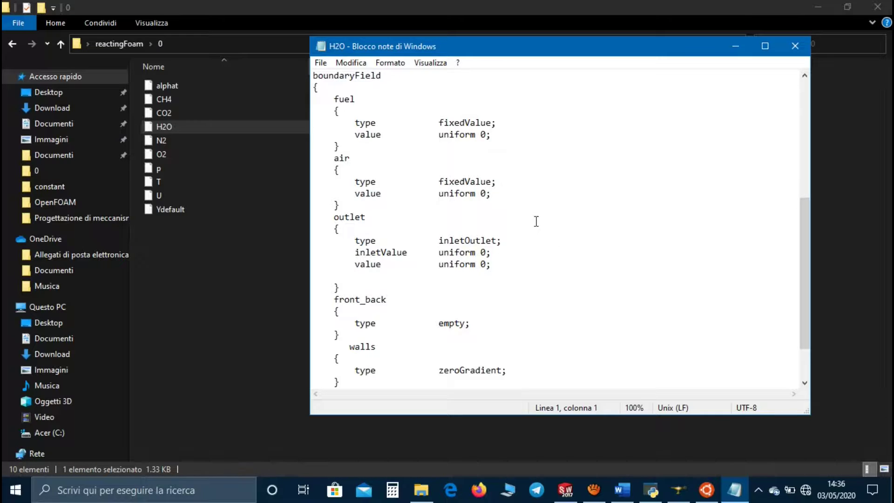
scroll(536, 224, "down", 1)
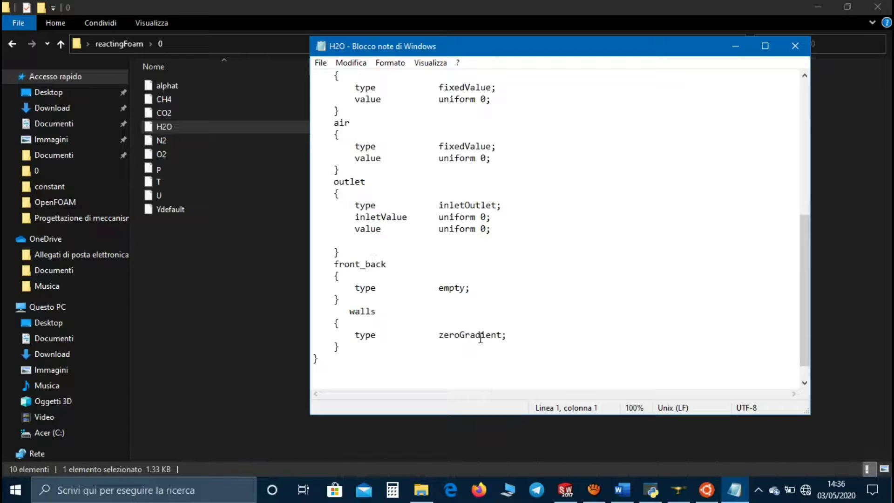
left_click(795, 45)
left_click(417, 266)
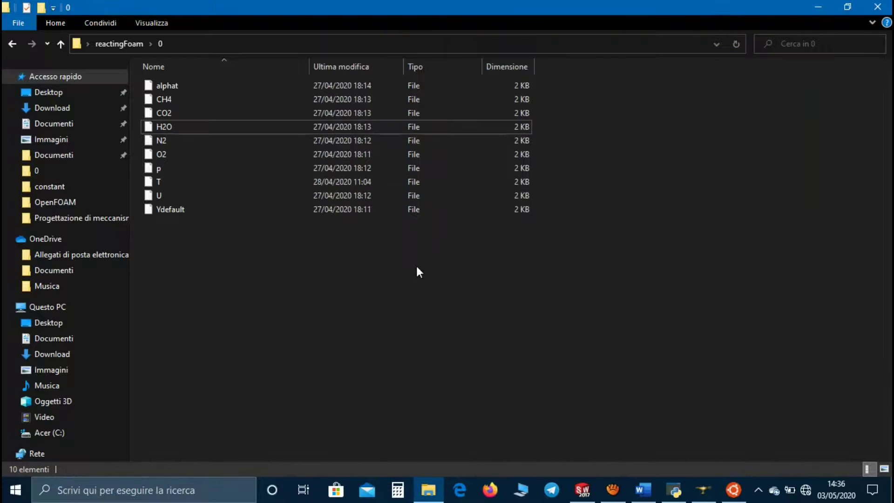
Open the CO2 file in Notepad (Blocco note), review its boundary conditions for all patches, and close it
double_click(318, 116)
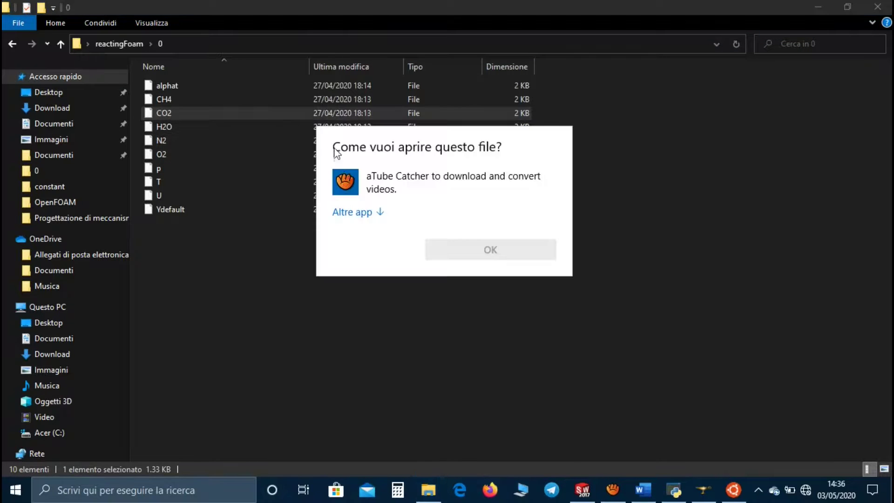
left_click(361, 211)
left_click(373, 210)
left_click(469, 441)
scroll(519, 162, "down", 9)
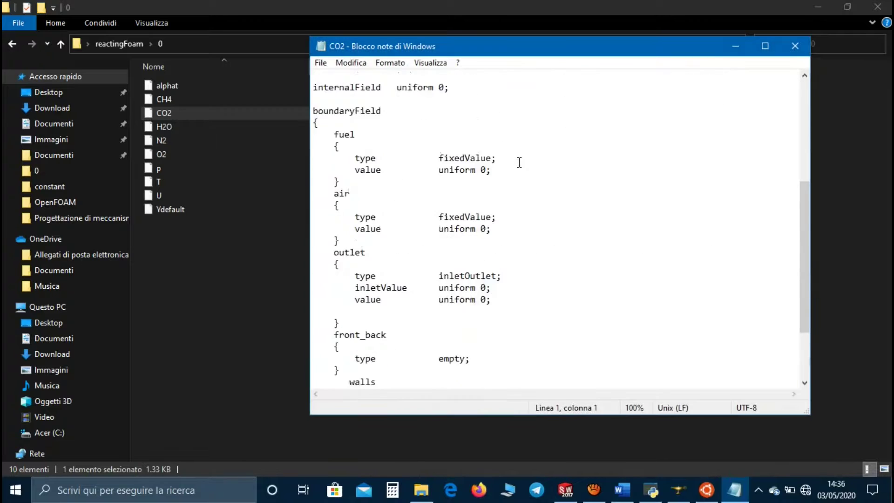
scroll(520, 162, "up", 1)
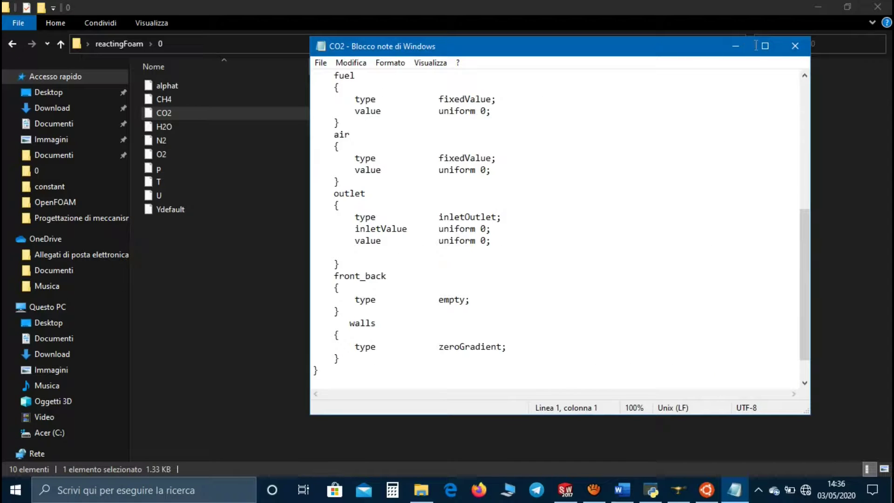
left_click(796, 46)
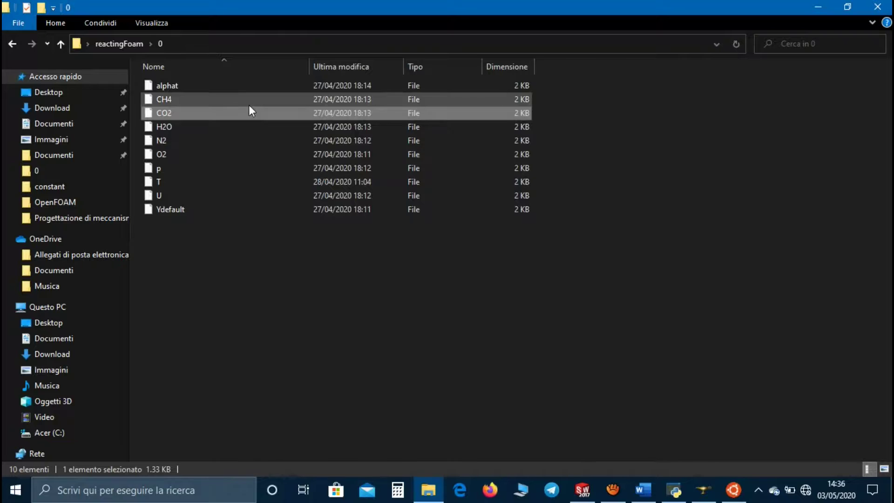
Open the CH4 file in Notepad (Blocco note), review the fuel, air, outlet, front_back and walls conditions, and close it
double_click(249, 105)
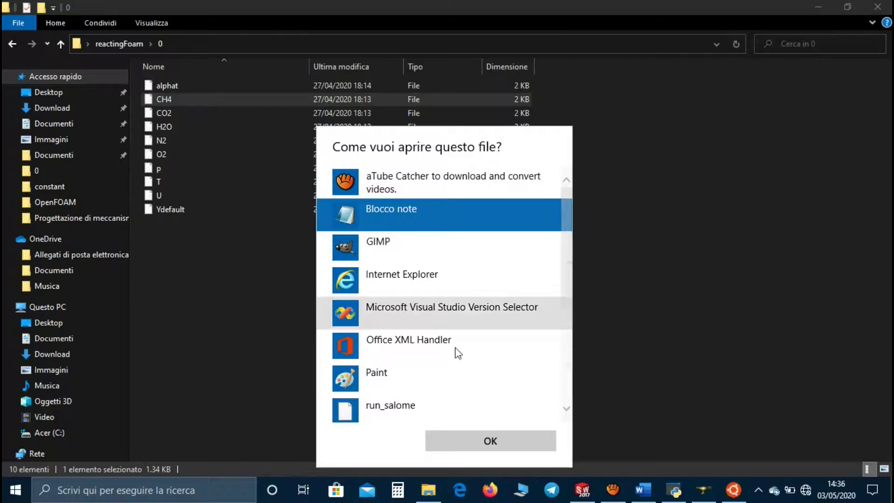
left_click(507, 445)
scroll(509, 229, "down", 2)
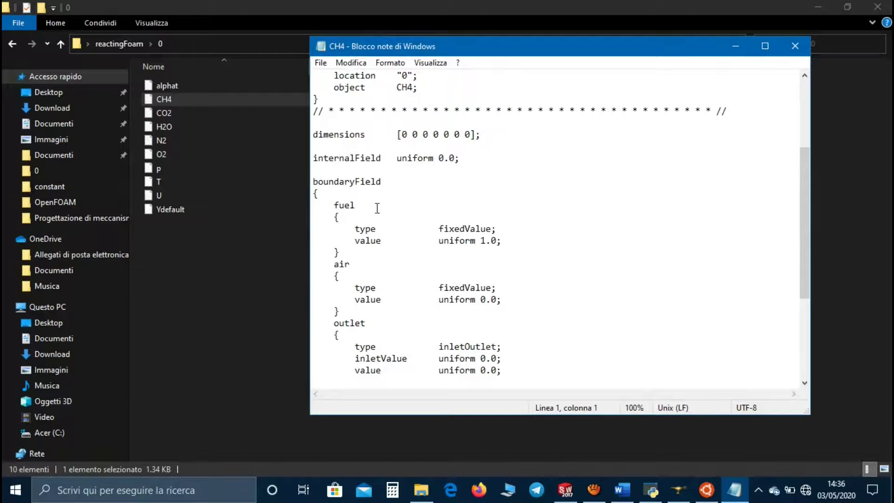
scroll(377, 209, "down", 2)
scroll(392, 206, "down", 2)
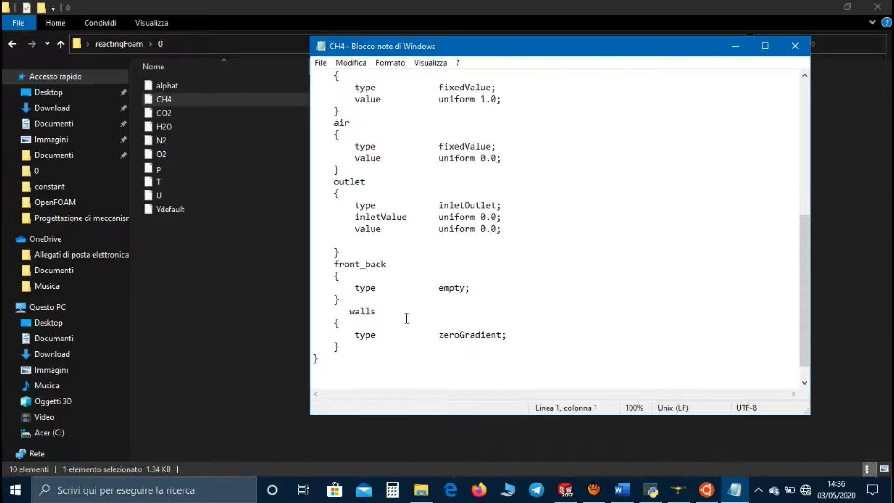
left_click(796, 46)
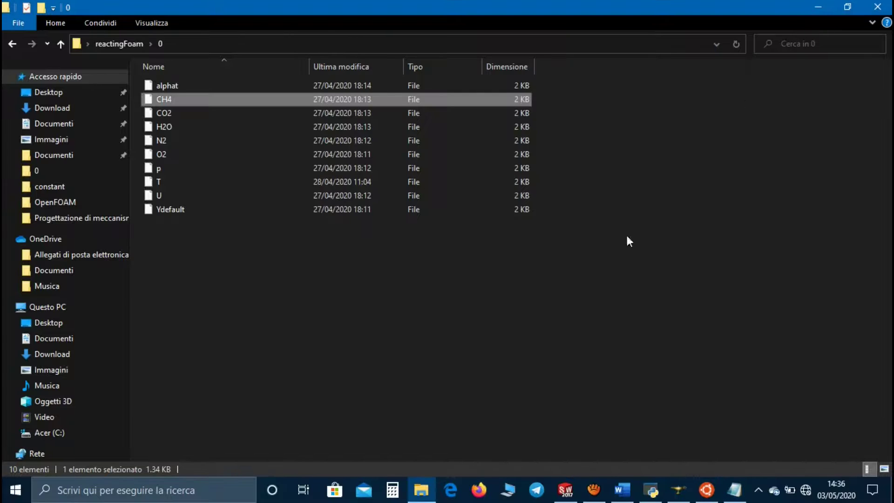
left_click(735, 489)
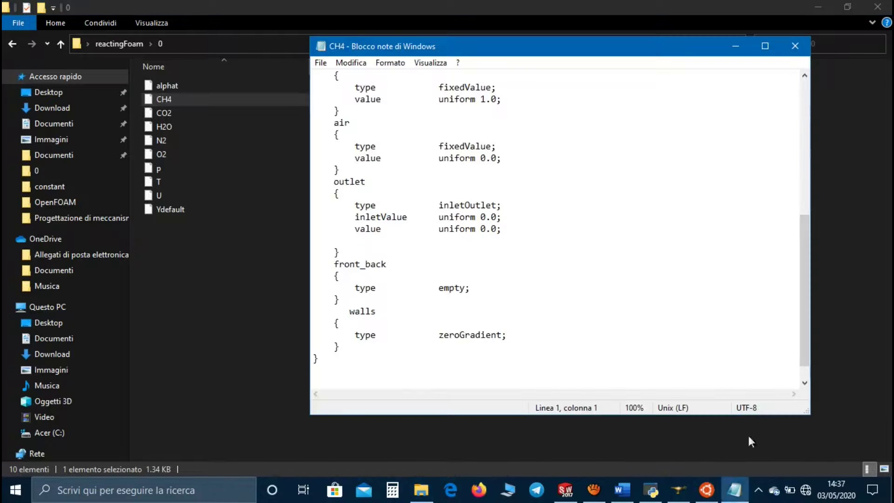
left_click(795, 47)
Open controlDict from the case's system folder in Notepad (Blocco note), review its time and write settings, and close it
key("alt+Up")
double_click(342, 125)
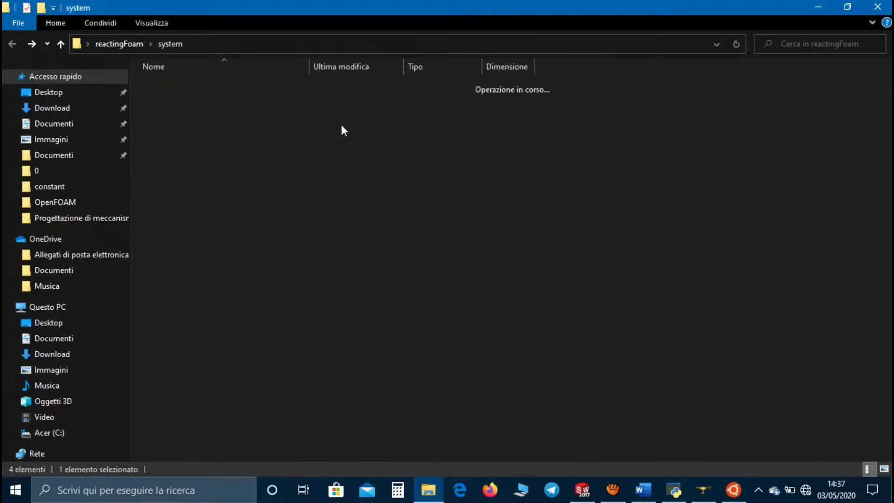
double_click(256, 99)
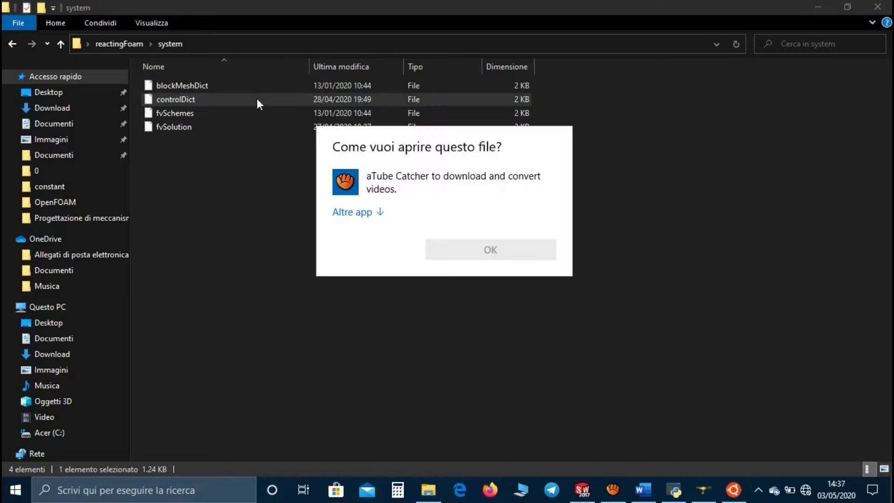
left_click(354, 212)
left_click(364, 207)
left_click(478, 436)
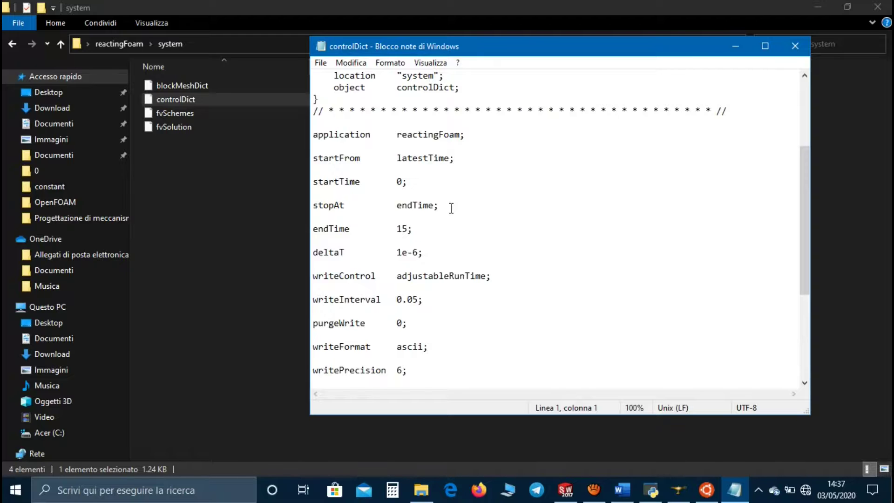
scroll(451, 208, "down", 1)
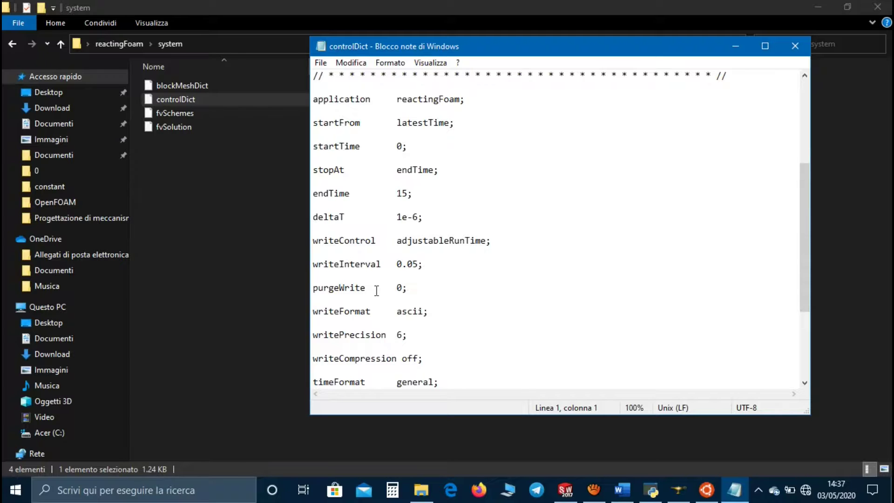
left_click(796, 45)
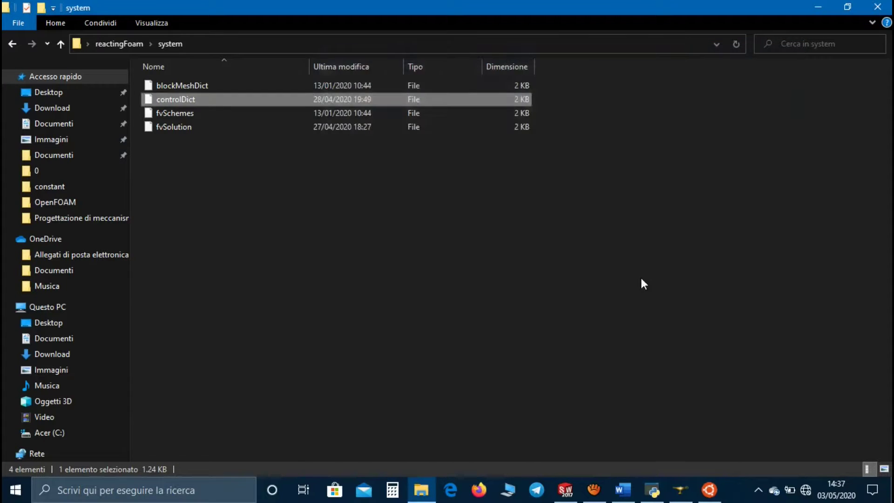
Return to the reactingFoam case folder, switch to the Ubuntu terminal, and run the reactingFoam solver there
key("BackSpace")
left_click(734, 489)
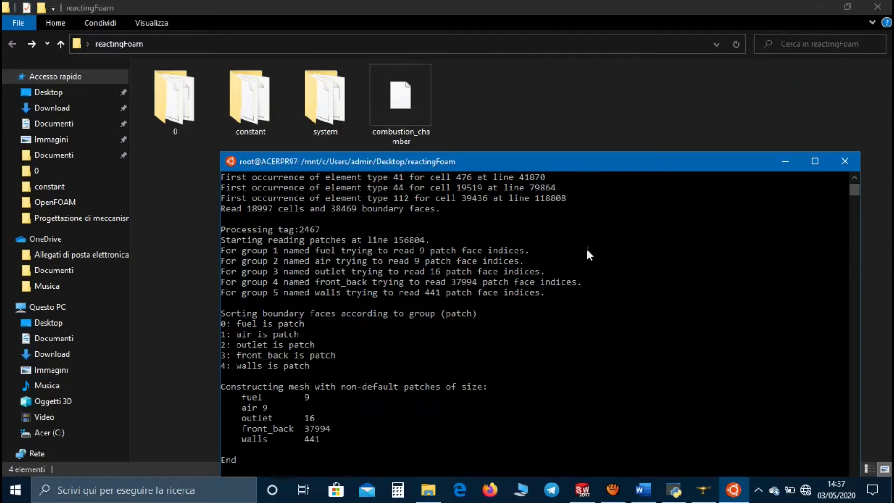
left_click_drag(513, 162, 507, 97)
type("reac")
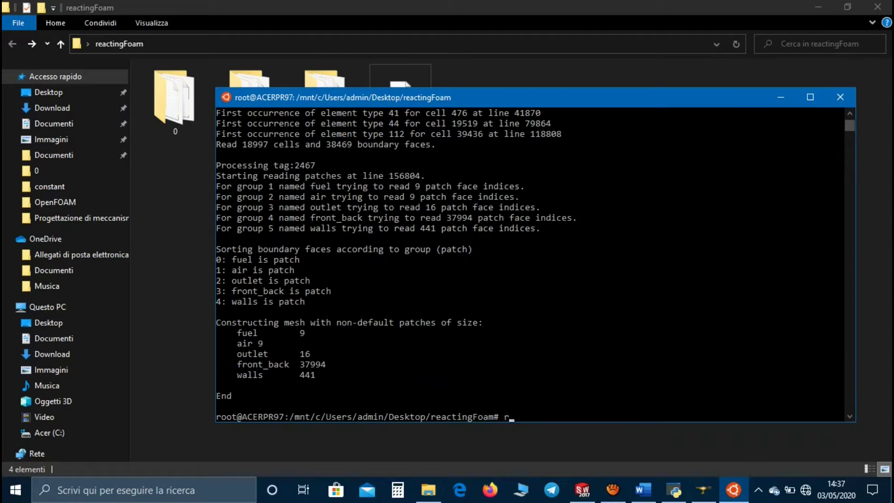
type("tingFoam")
key("Return")
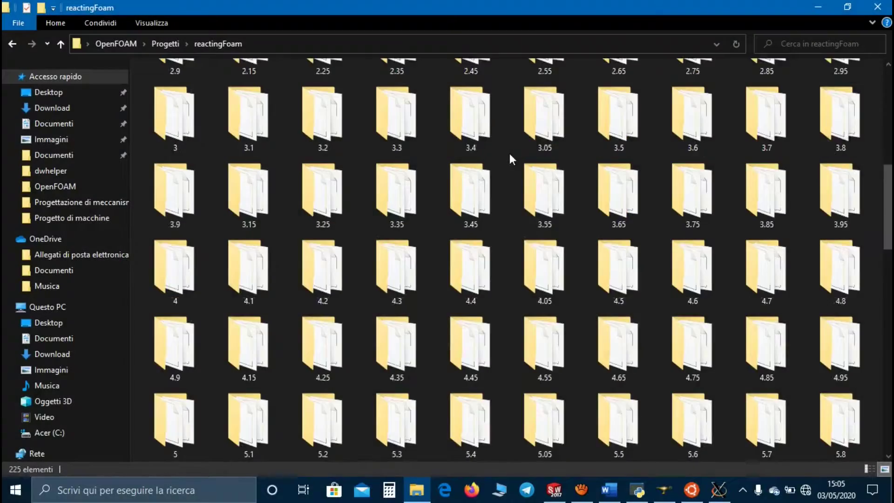
Look through the case's result time folders, and switch to ParaView to color the combustion chamber by the T field
scroll(509, 153, "down", 10)
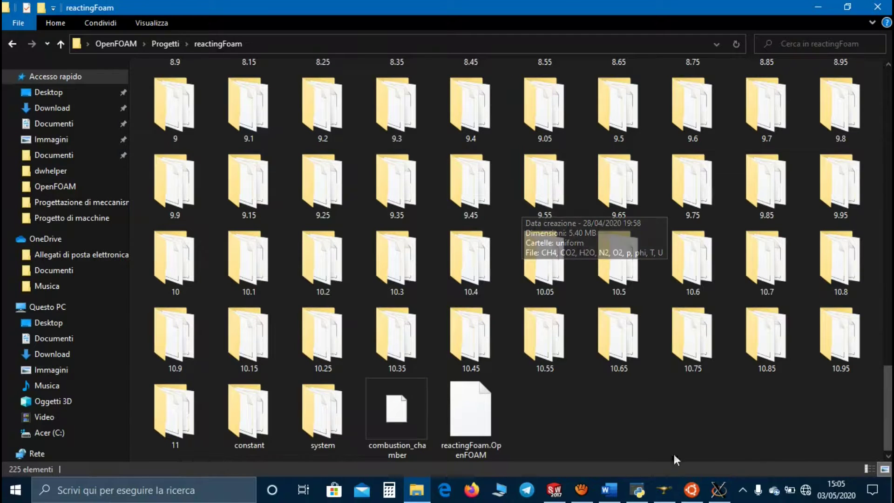
left_click(718, 490)
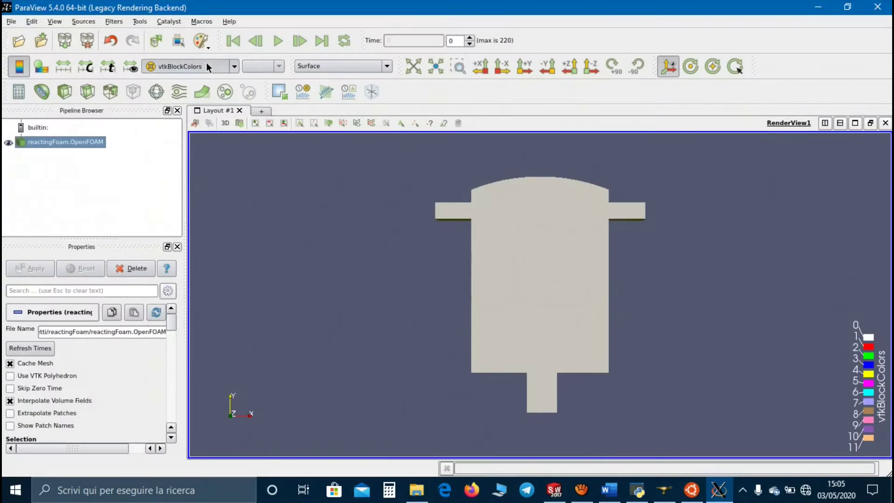
left_click(206, 65)
left_click(207, 87)
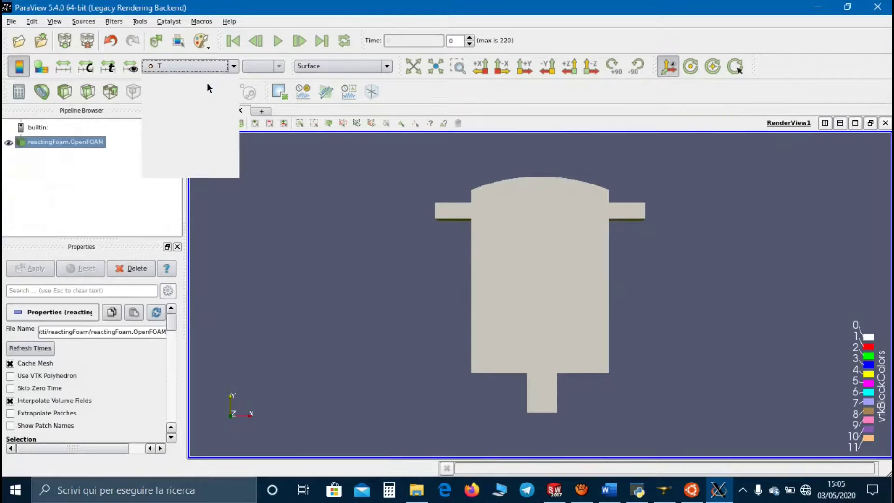
Apply the Blue to Red Rainbow color preset to the T field and close the color map settings
left_click(41, 66)
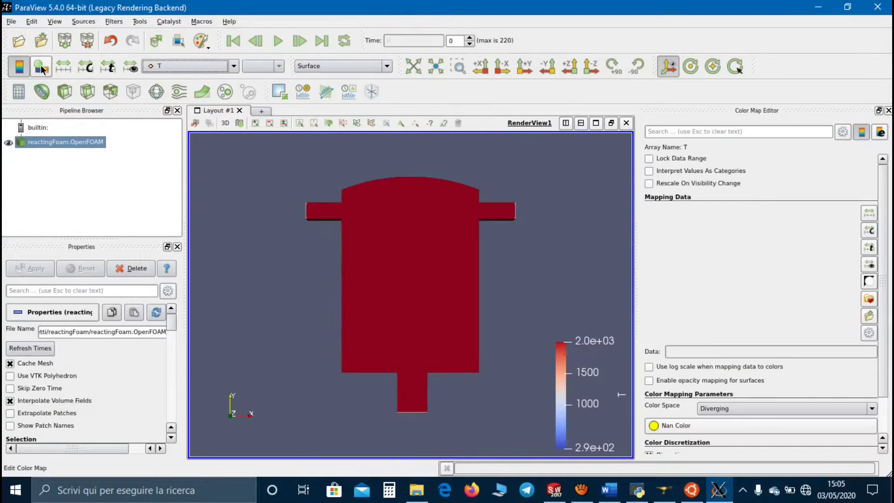
left_click(868, 299)
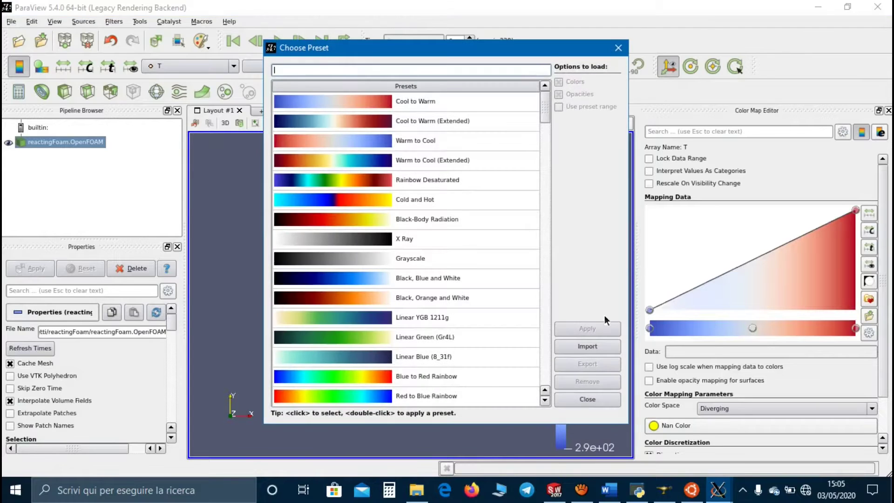
left_click(480, 377)
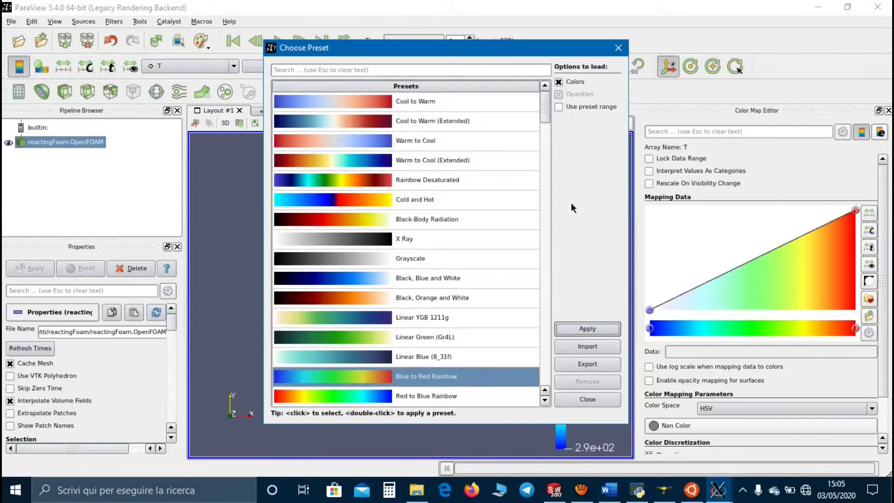
left_click(619, 48)
left_click(889, 110)
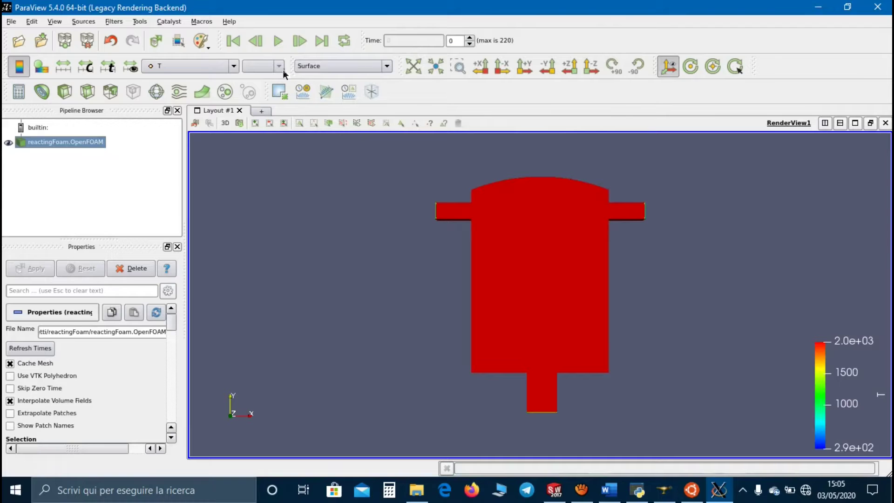
Play the temperature animation from the start, pause it, go to time step 160, and resume playback from there
left_click(276, 41)
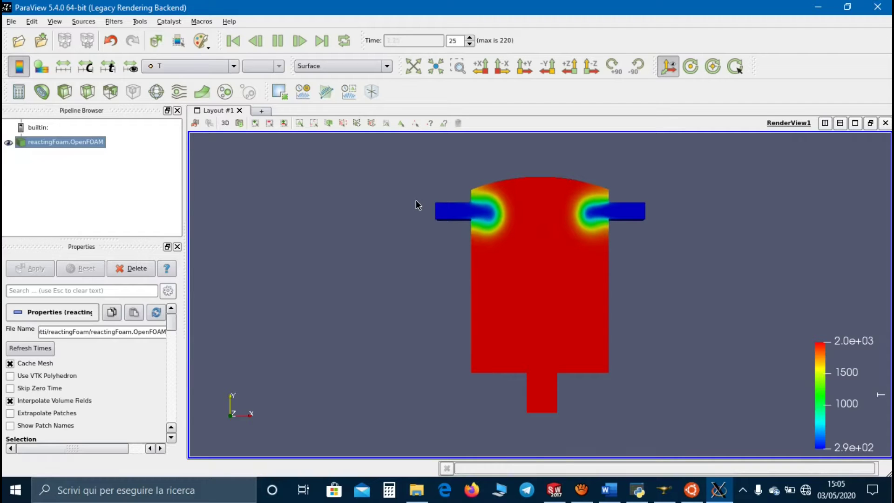
left_click(278, 41)
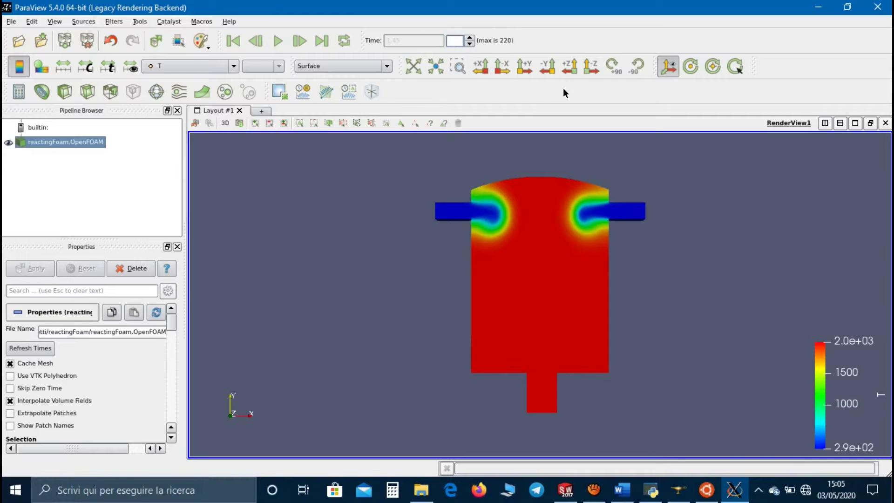
type("160")
key("Return")
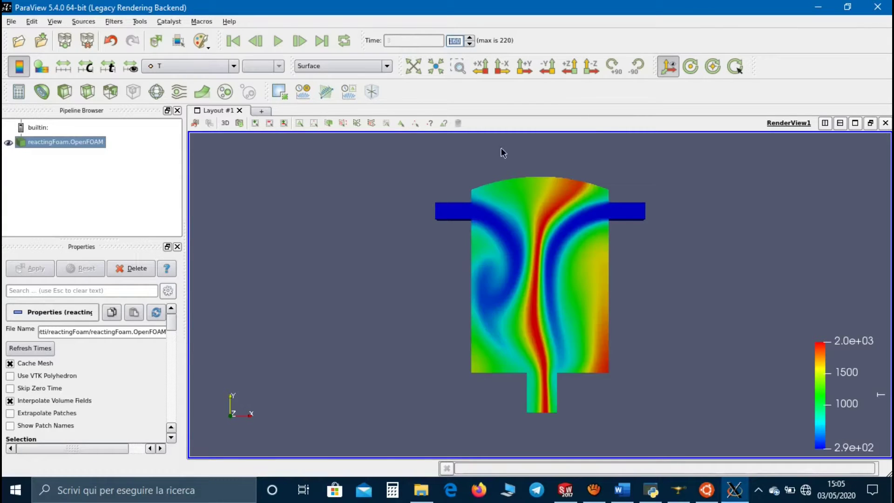
left_click(278, 41)
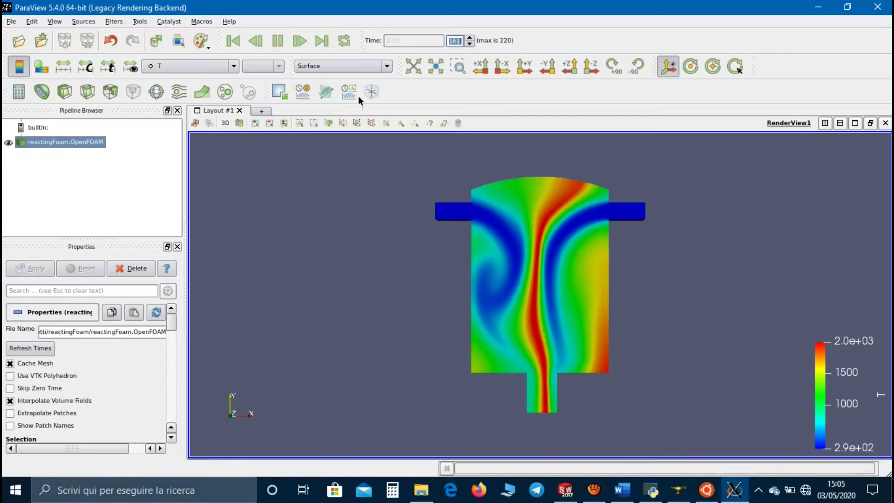